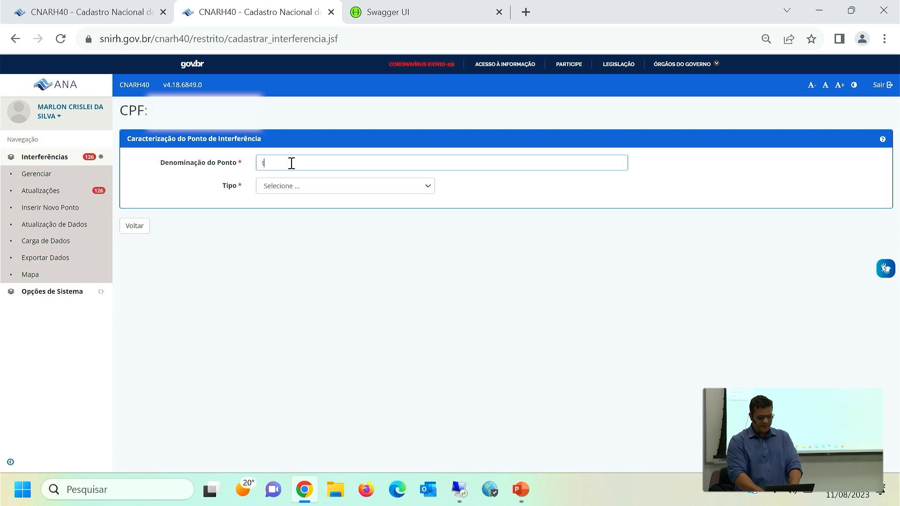
Enter "teste" as the interference point's name, with type Captação and subtype Superficial.
text(tesete)
key(ctrl+a)
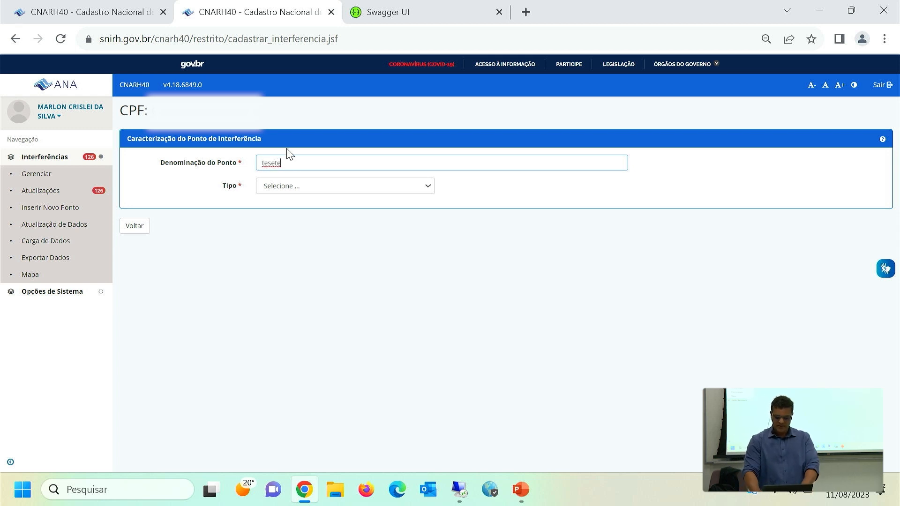
text(teste)
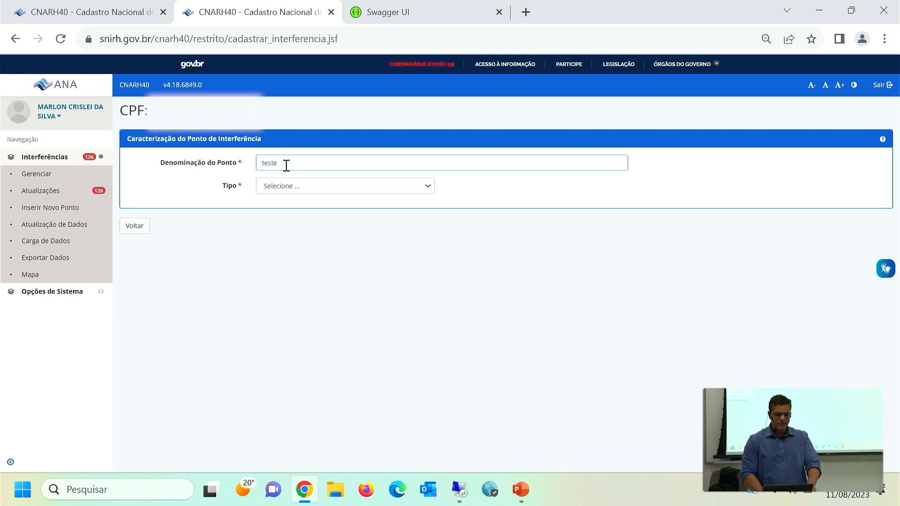
click(282, 190)
click(280, 208)
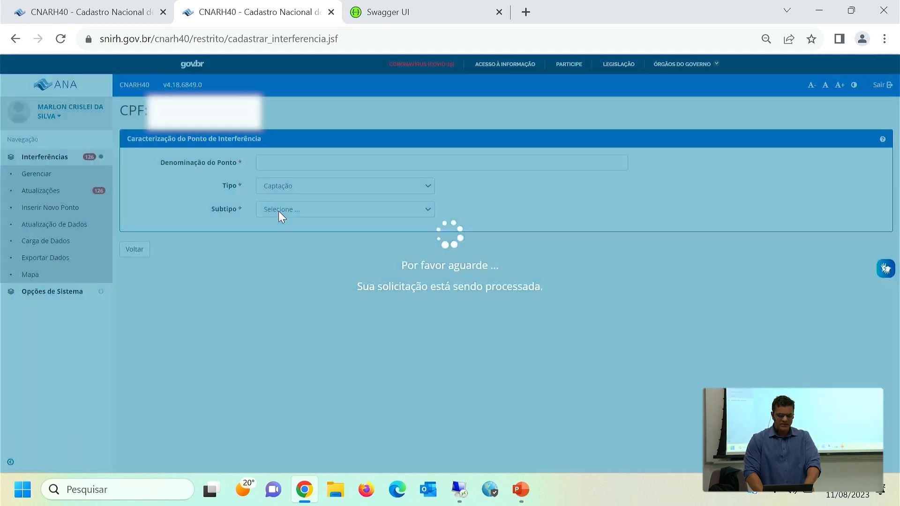
click(276, 214)
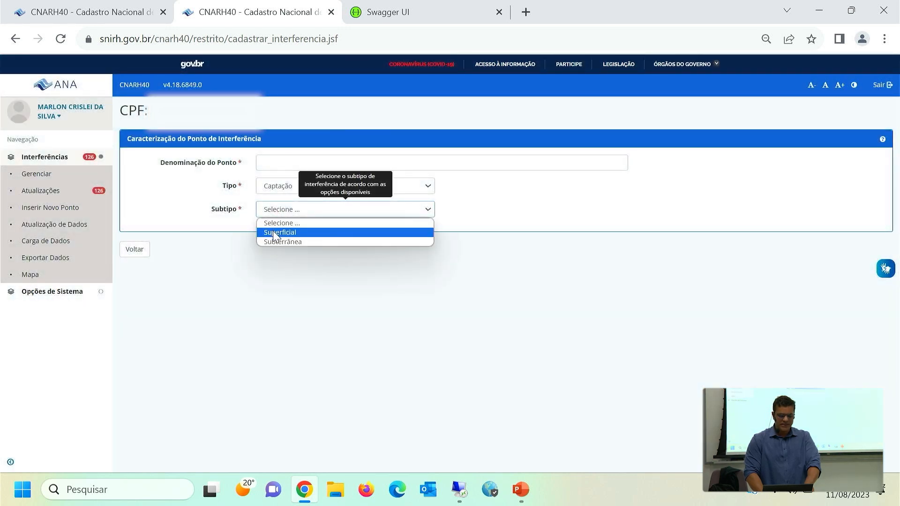
click(274, 233)
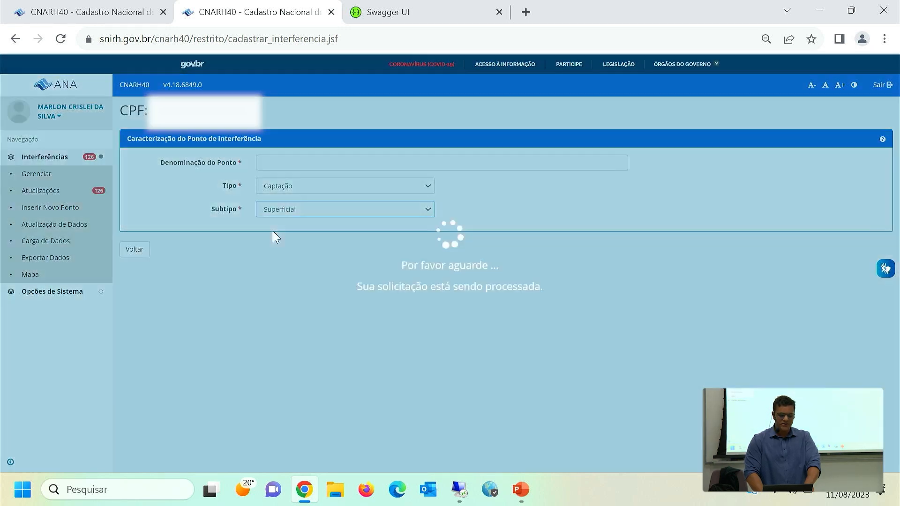
Name the enterprise FAZENDA X and set its location to state MG, municipality CURVELO.
click(279, 274)
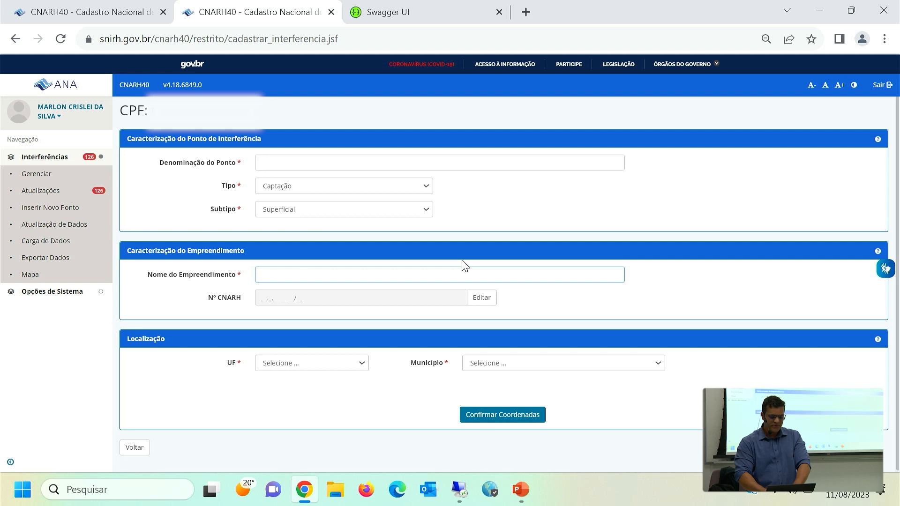
text(FAZENDA X)
click(322, 365)
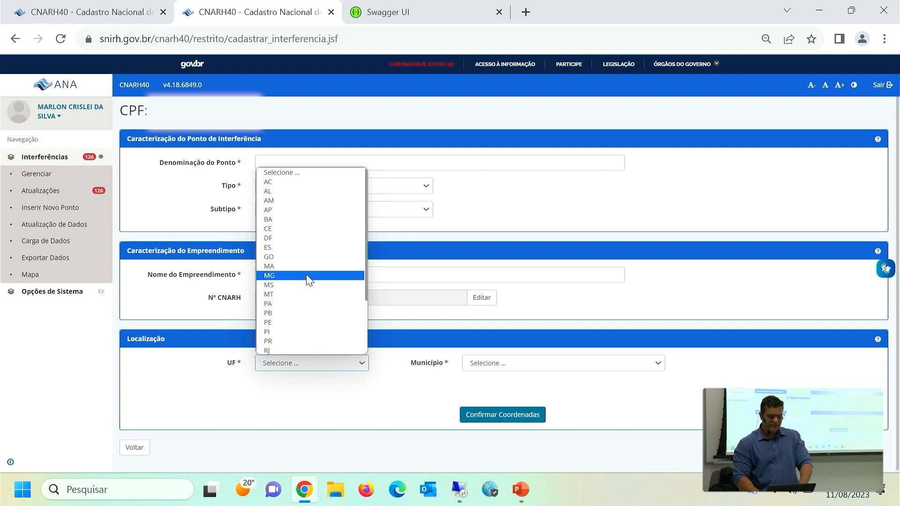
click(339, 276)
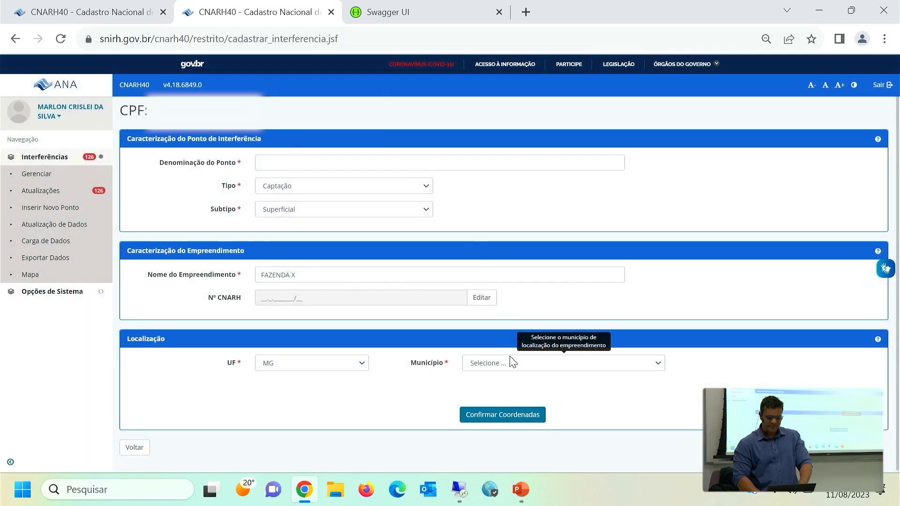
click(510, 356)
text(curvelo)
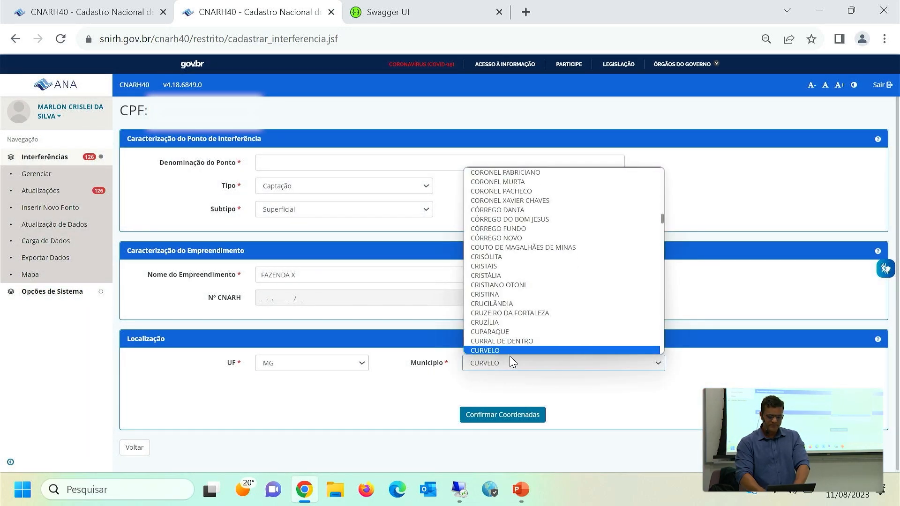
key(Return)
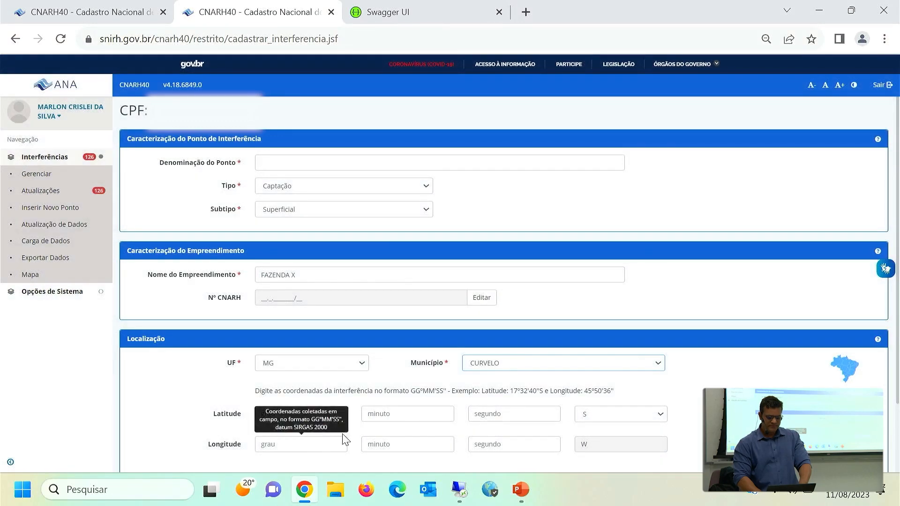
Mark the interference point on the location map inside the western part of Curvelo's boundary and confirm its coordinates.
scroll(716, 375, down, 2)
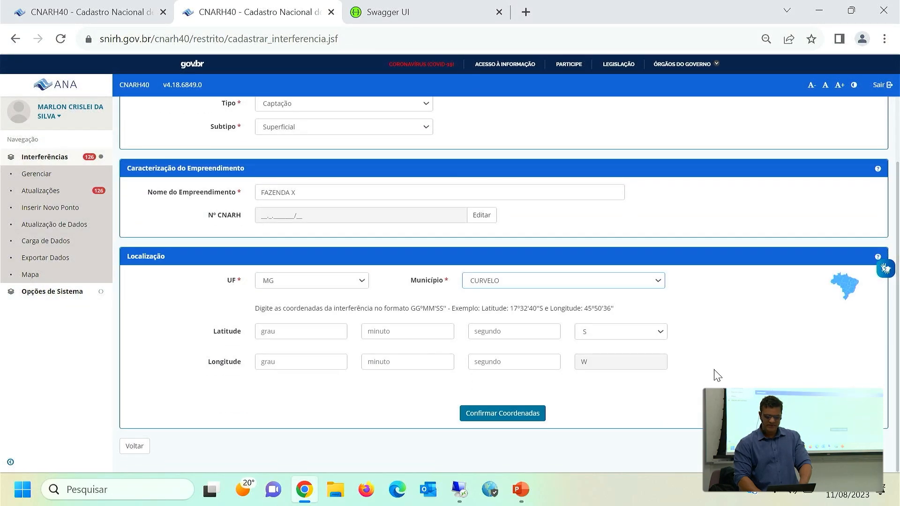
click(842, 297)
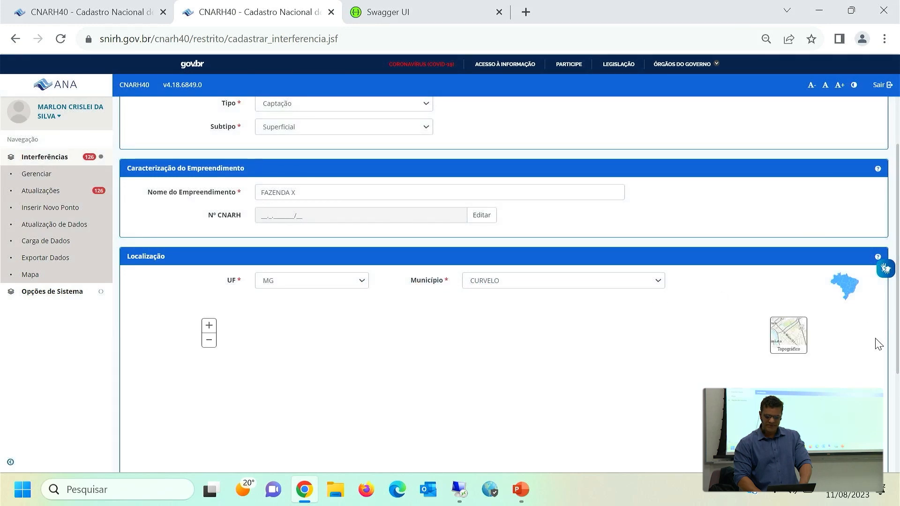
scroll(605, 329, down, 4)
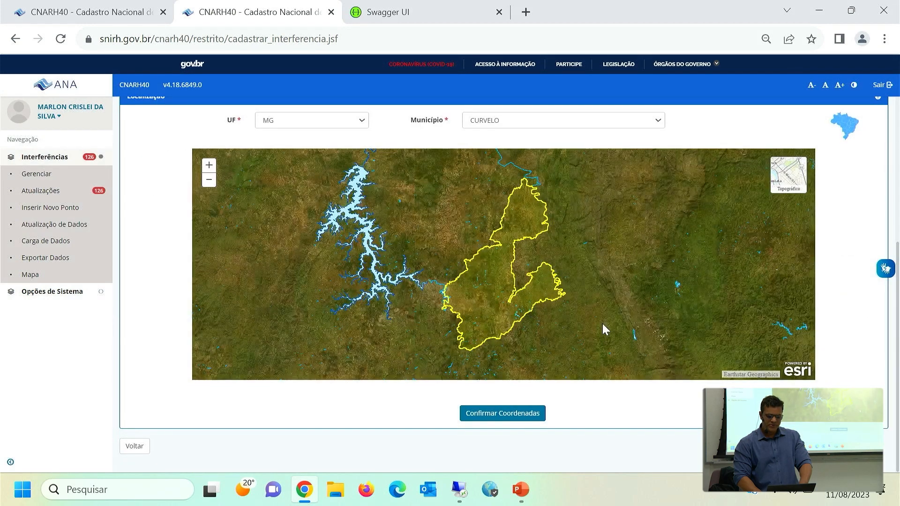
click(488, 272)
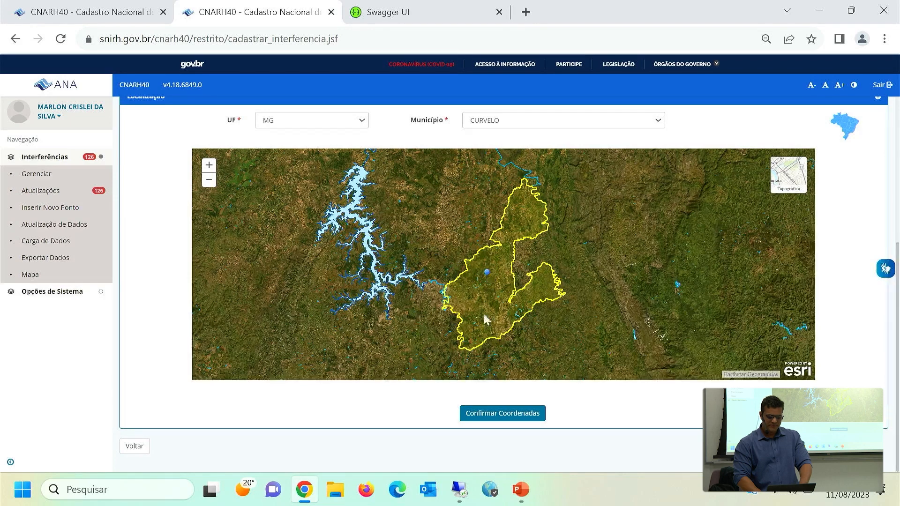
click(509, 414)
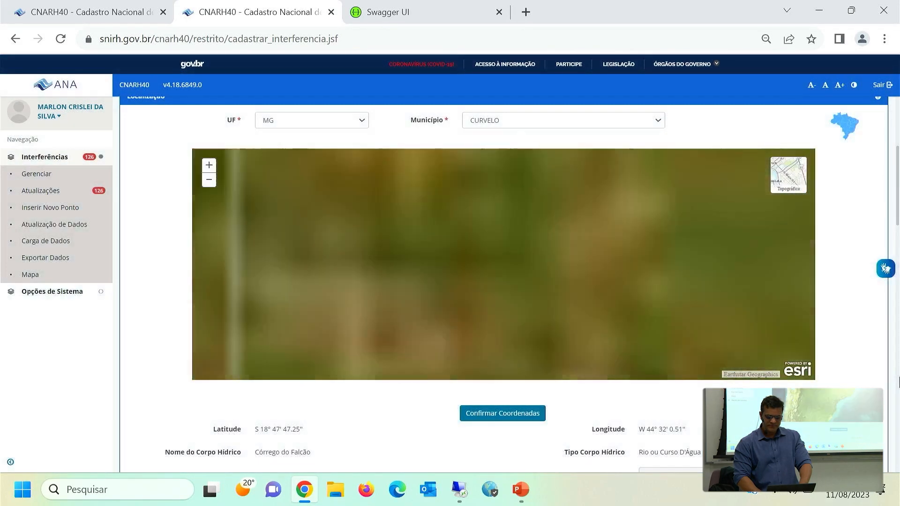
Choose Sim for altering the water body's name and activate the field for its new name.
scroll(899, 470, down, 7)
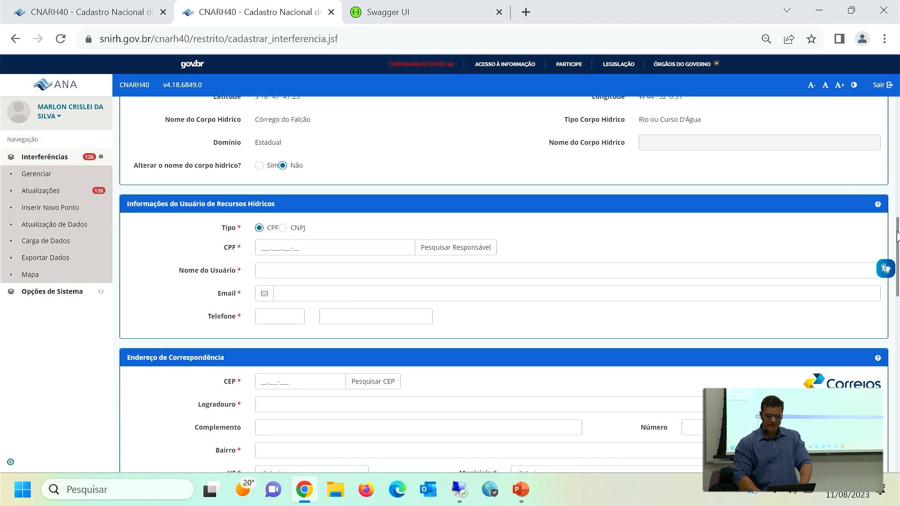
drag(897, 237, 897, 192)
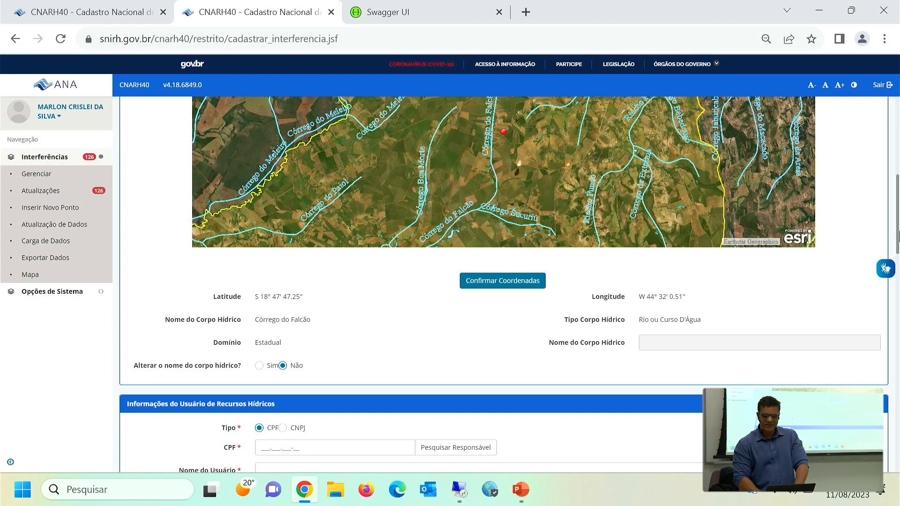
mouse_move(897, 236)
mouse_down()
mouse_move(898, 211)
mouse_move(894, 237)
mouse_up()
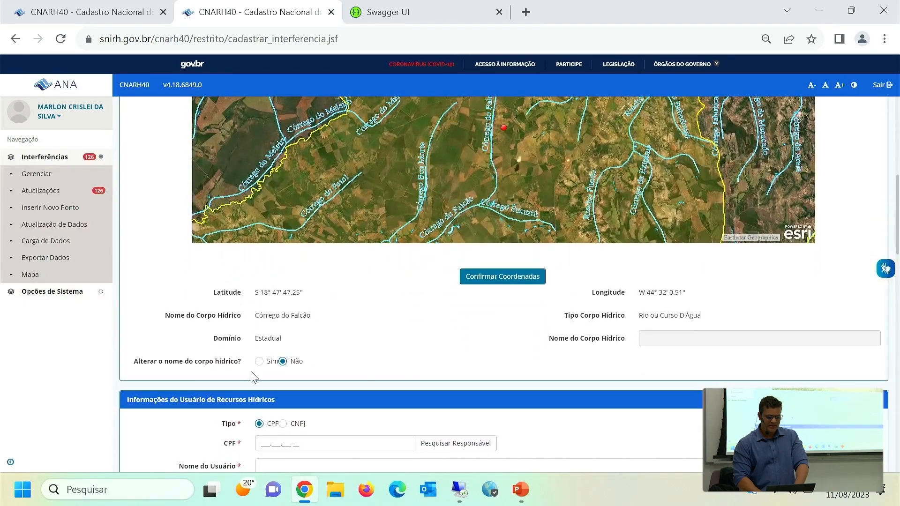
click(260, 361)
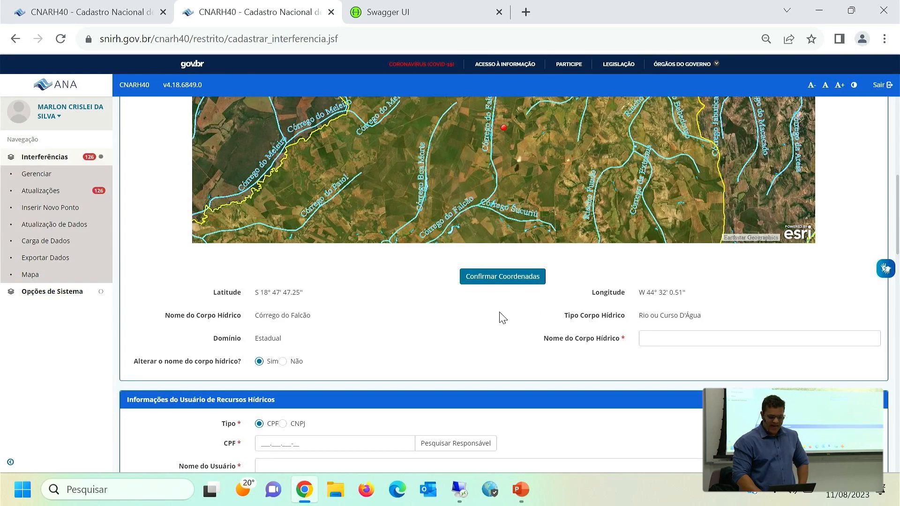
click(694, 336)
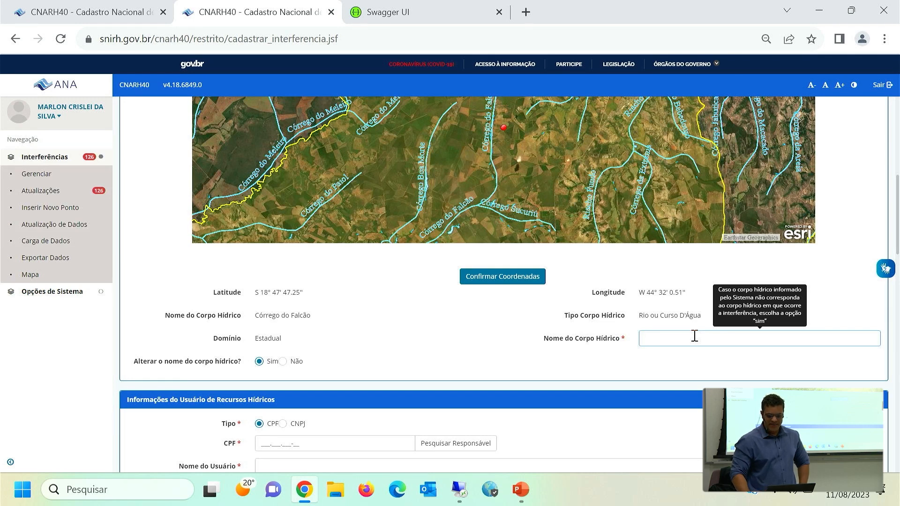
Examine the remaining form sections: water user, mailing address, purpose of use options, monthly operation data and authorization data.
scroll(538, 333, down, 5)
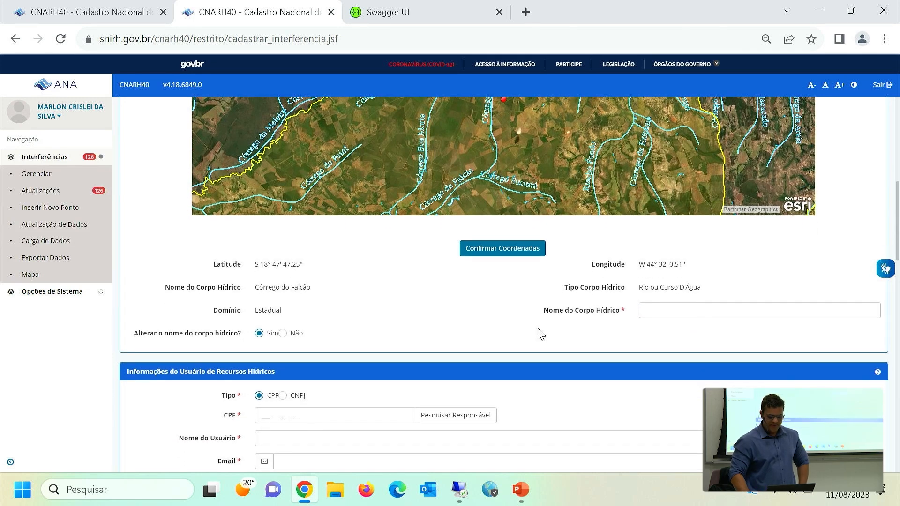
scroll(538, 333, down, 2)
scroll(538, 333, up, 1)
scroll(538, 333, down, 1)
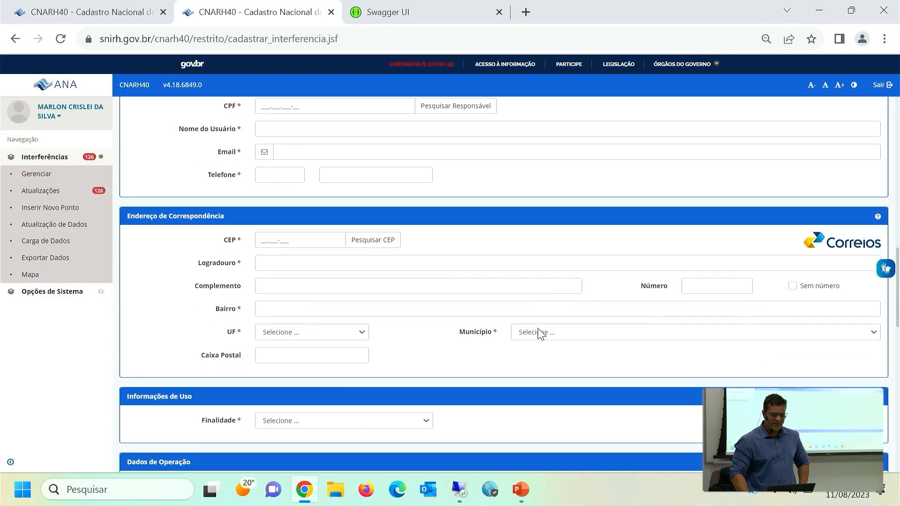
scroll(539, 332, up, 3)
scroll(539, 331, down, 2)
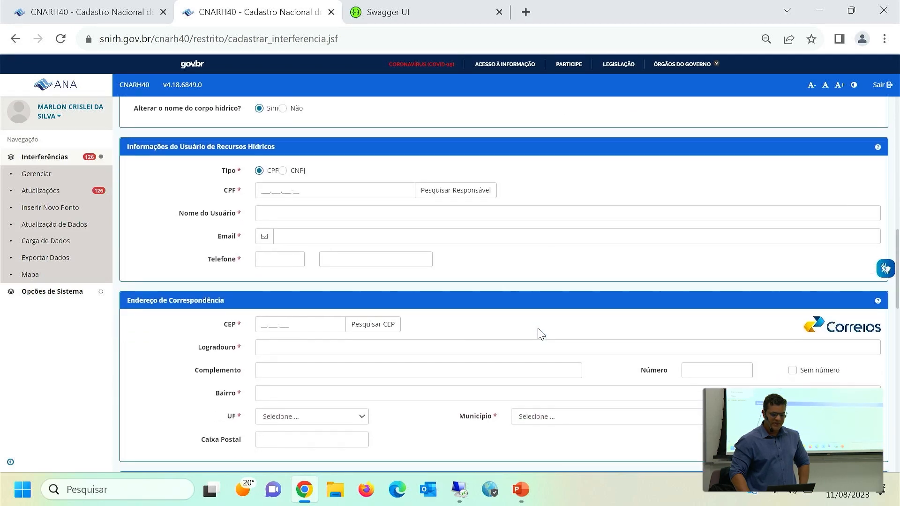
scroll(539, 330, down, 5)
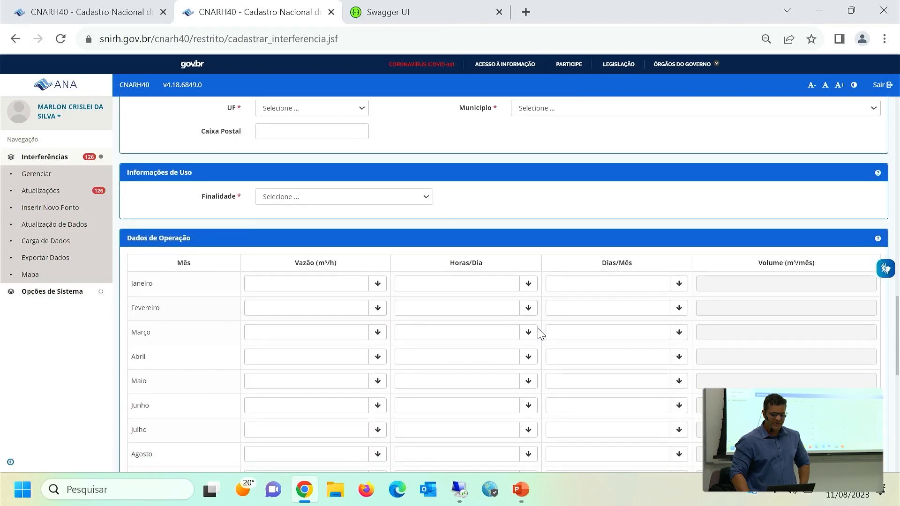
click(334, 200)
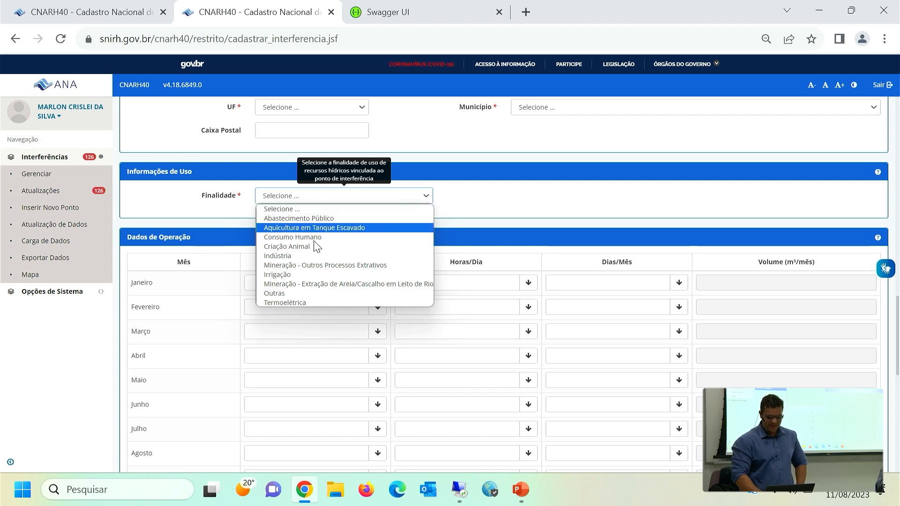
click(482, 218)
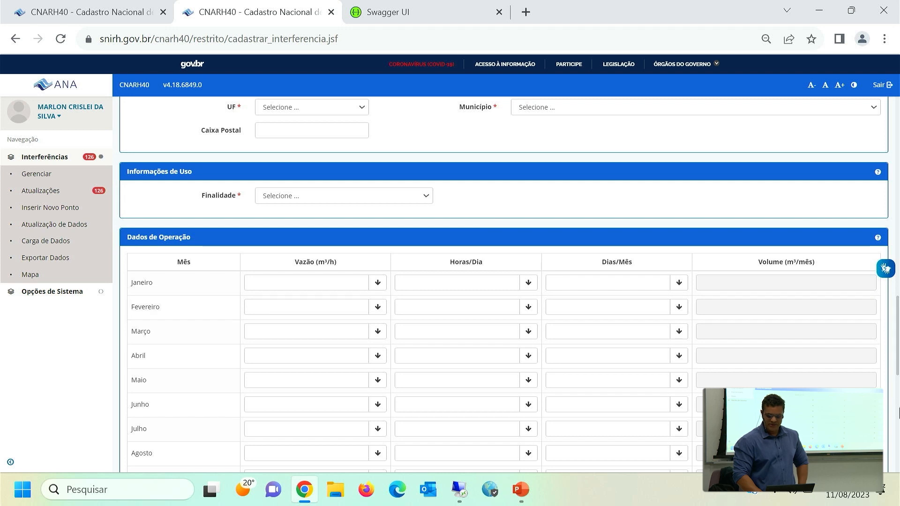
click(897, 413)
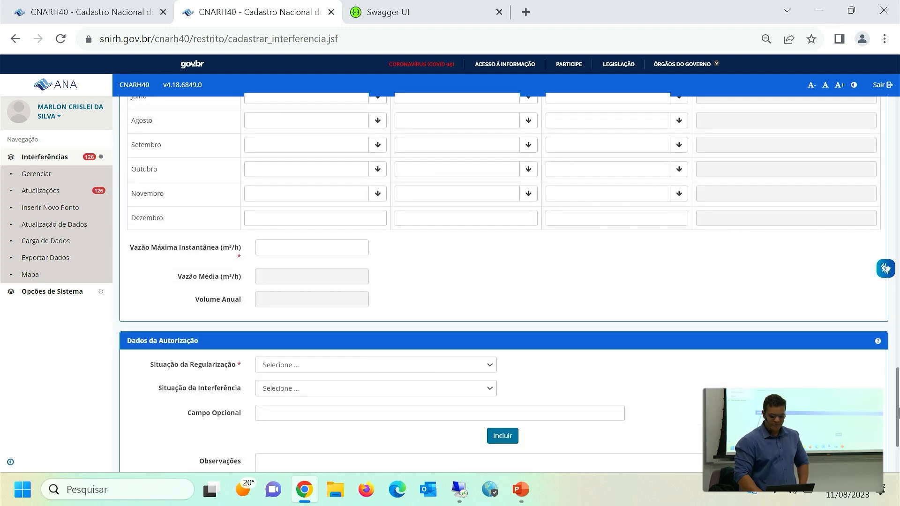
scroll(896, 411, down, 3)
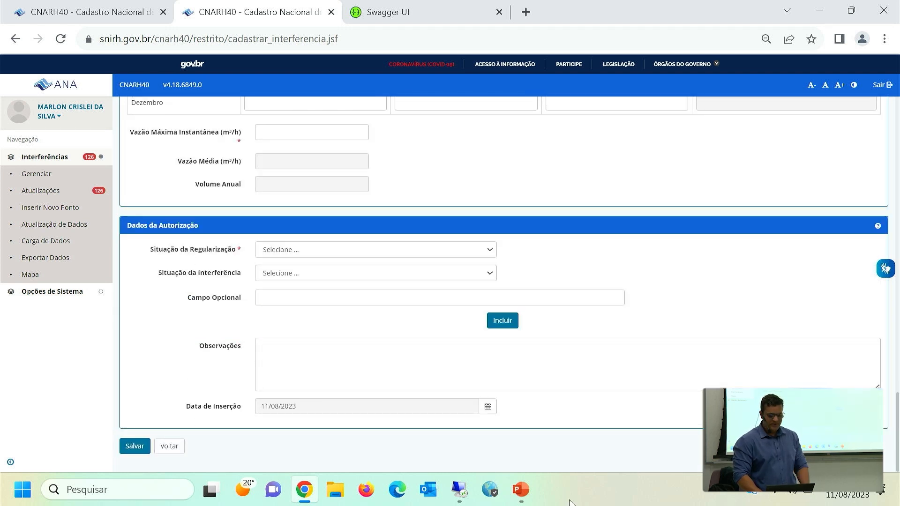
triple_click(181, 226)
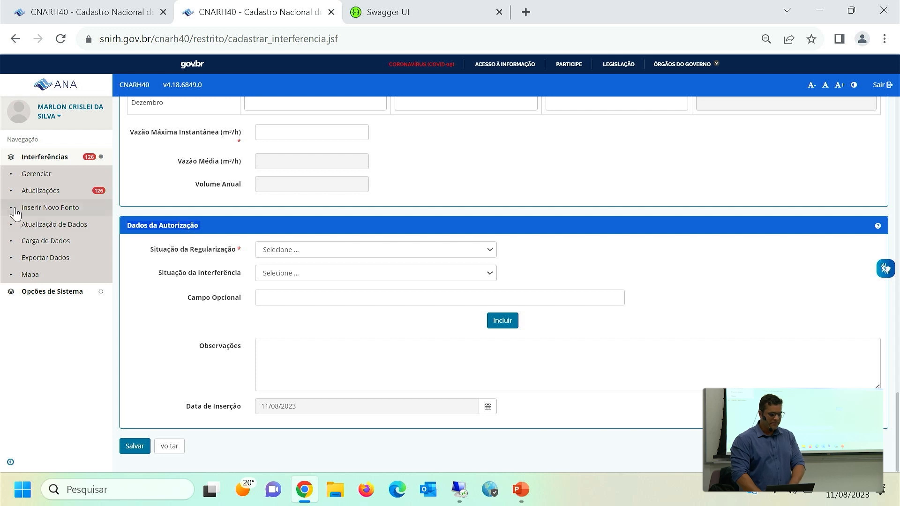
Download the model spreadsheet and field dictionary package for Carga de Dados.
click(57, 244)
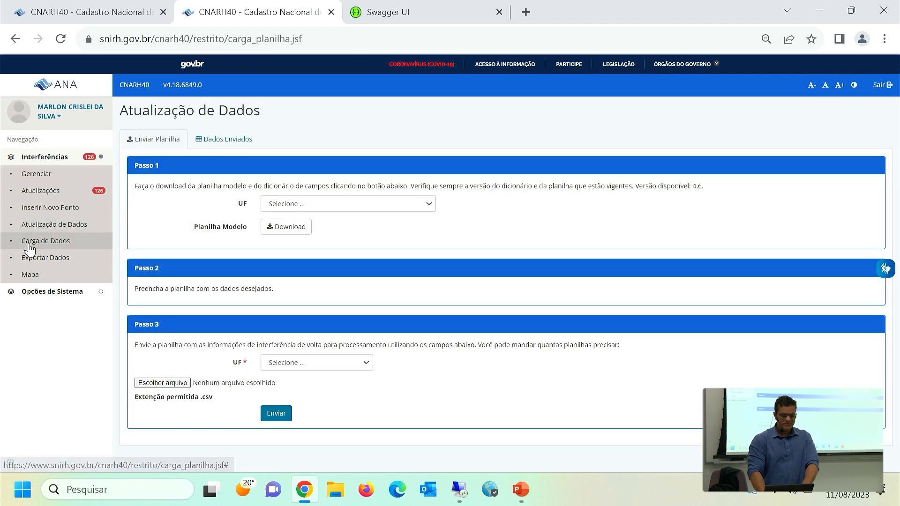
click(37, 244)
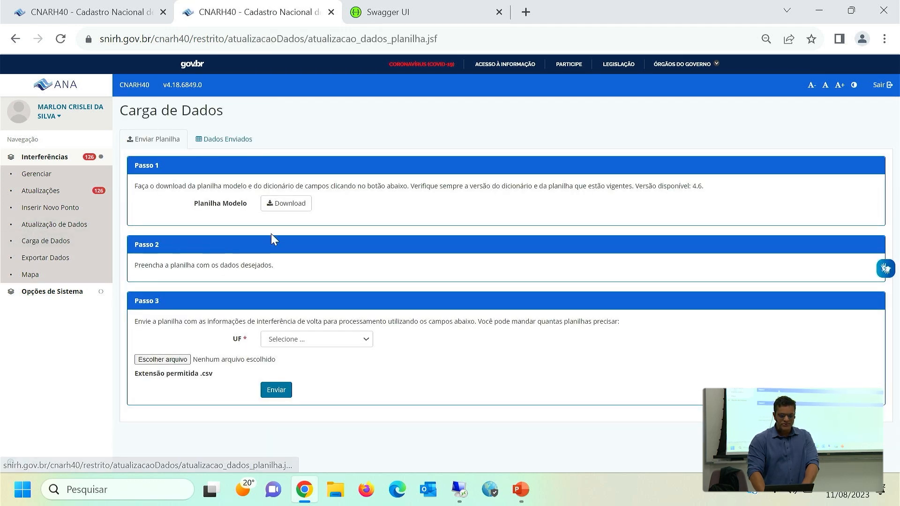
click(290, 206)
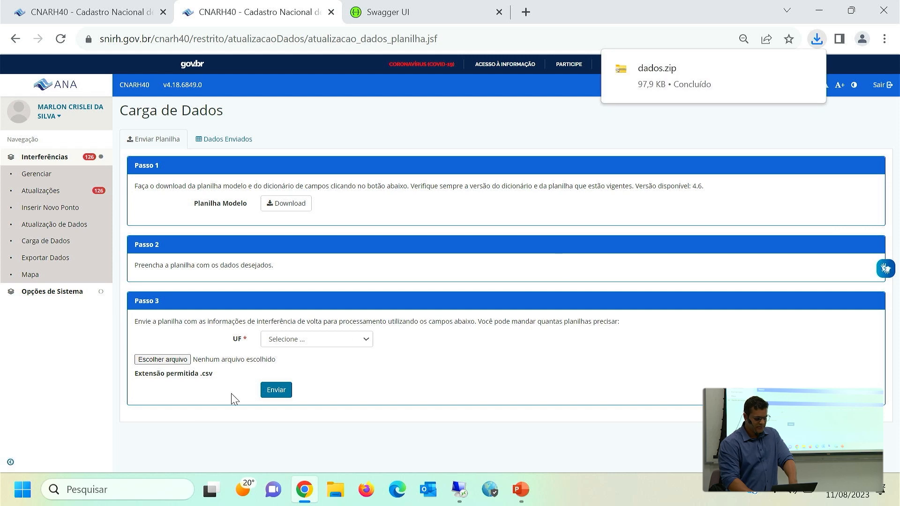
Open the dicionario document from the downloaded dados.zip and examine its INT_TIN_CD field entry.
click(675, 75)
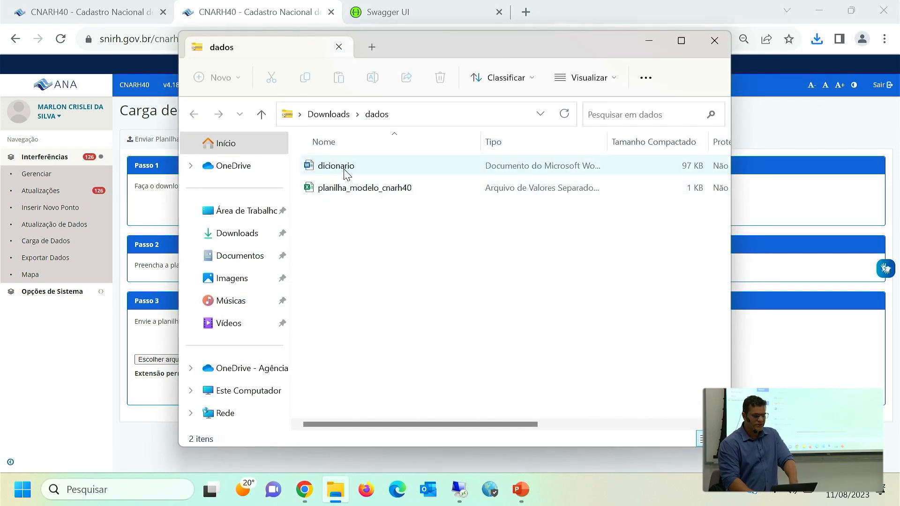
double_click(344, 169)
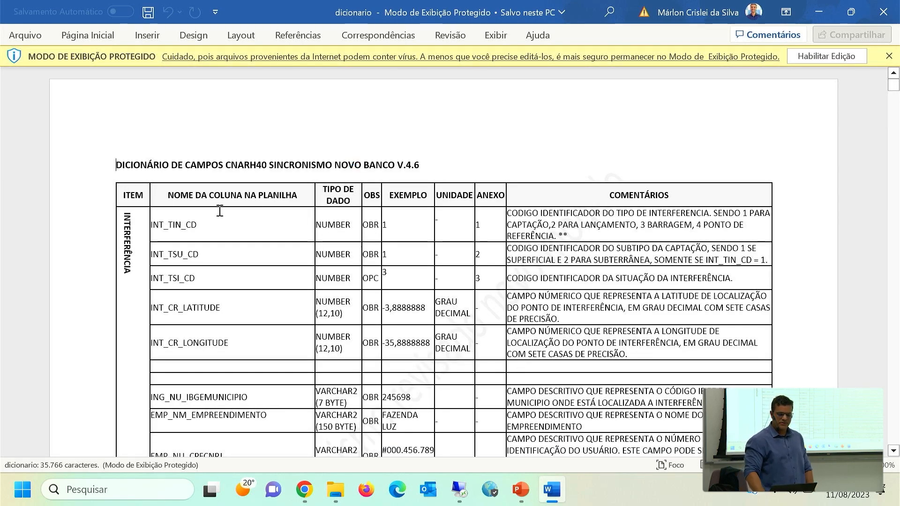
click(218, 228)
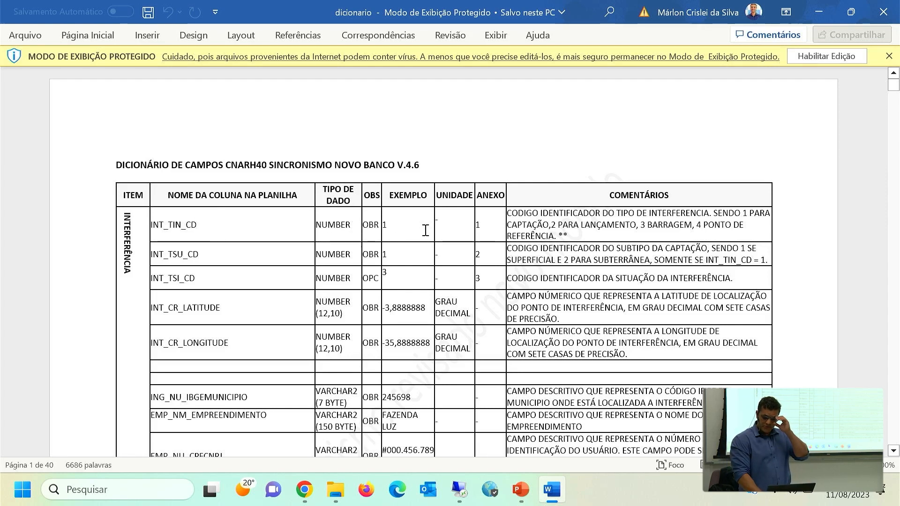
Examine the data type, obligatoriness and latitude example entries in the field dictionary, and close the document.
double_click(370, 226)
double_click(337, 225)
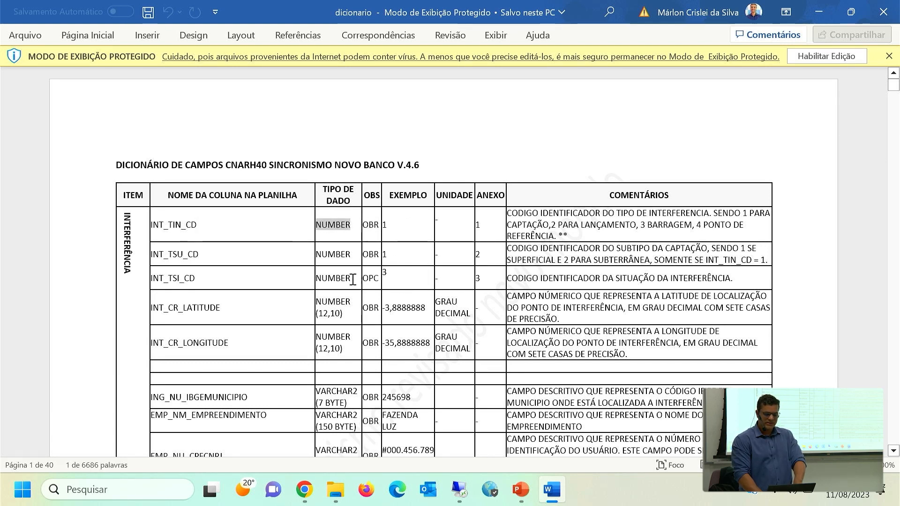
double_click(398, 307)
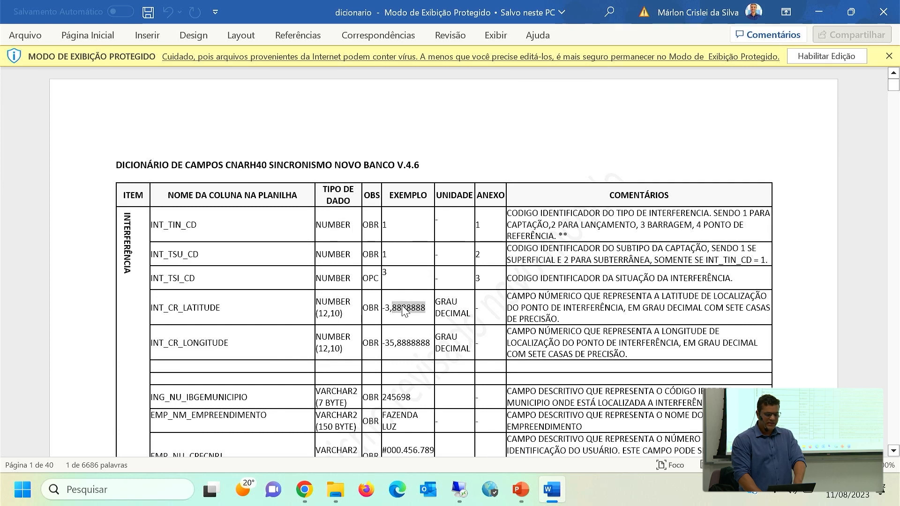
click(402, 309)
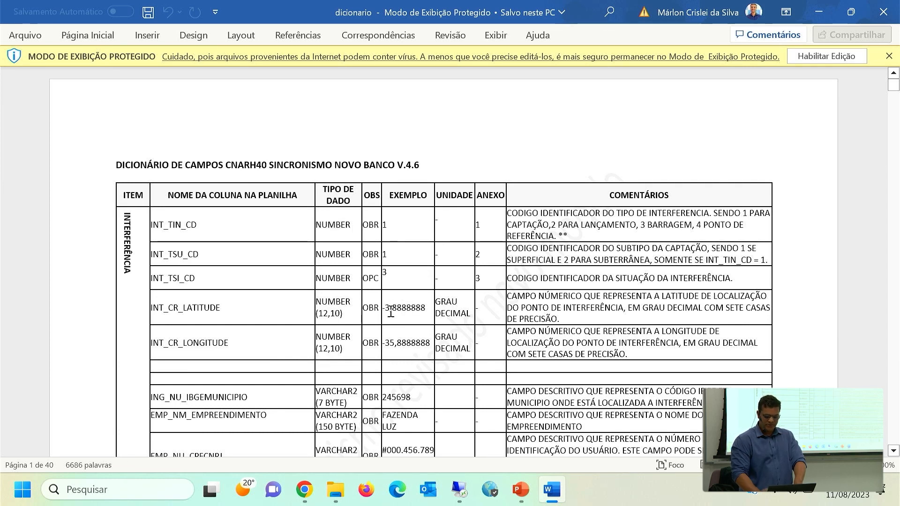
scroll(390, 311, down, 10)
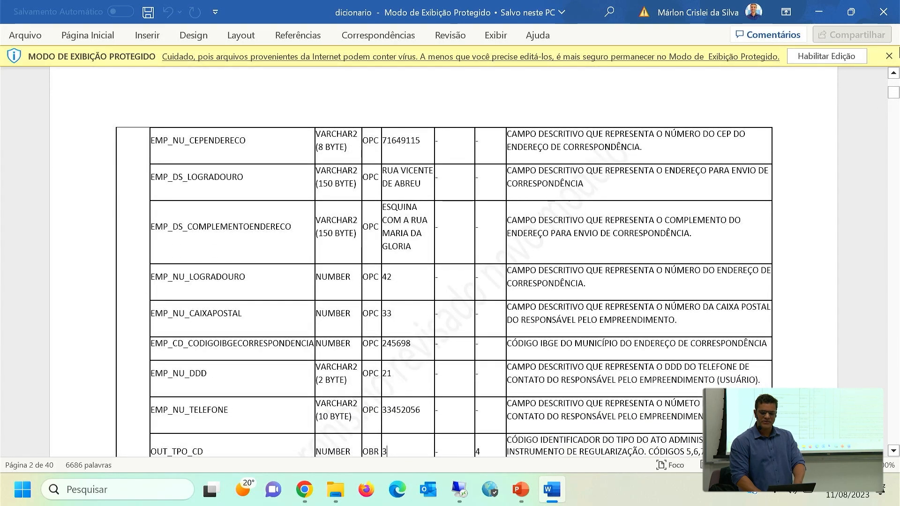
click(882, 12)
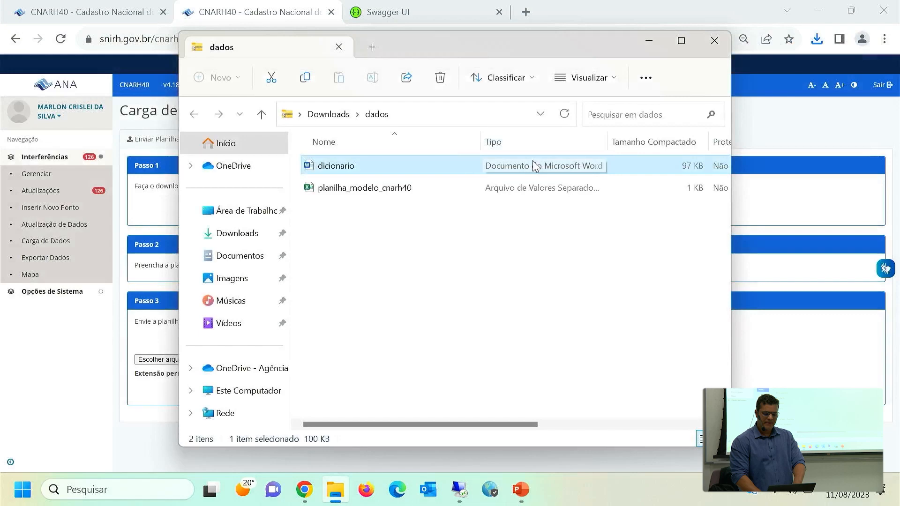
Examine the planilha_modelo_cnarh40 spreadsheet with column A fitted to its header, and close it without saving.
double_click(386, 190)
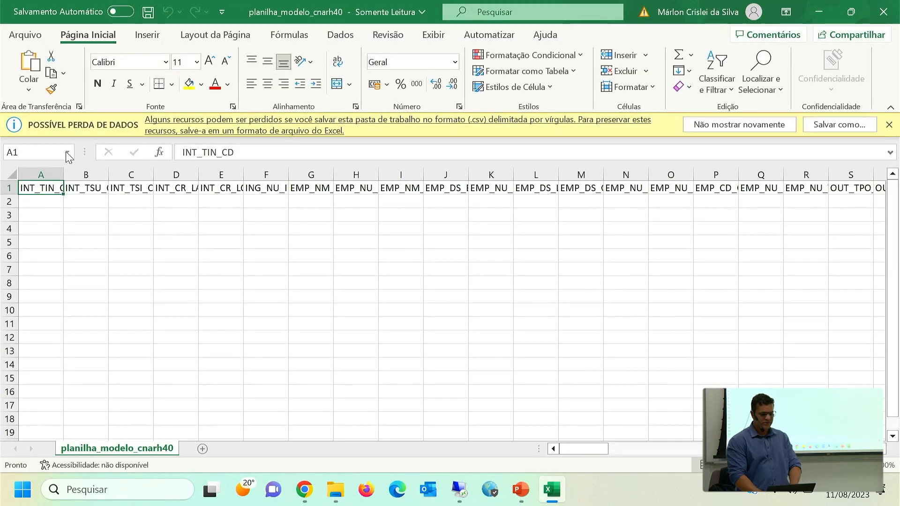
double_click(63, 175)
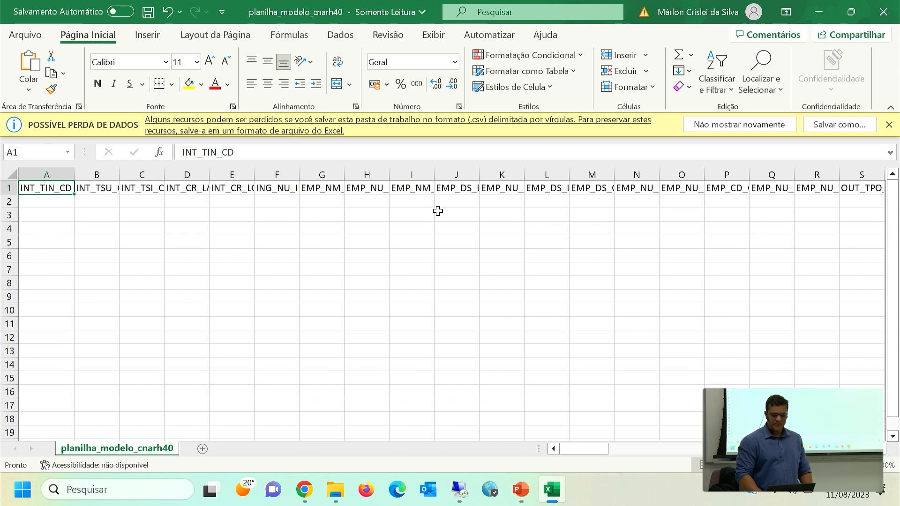
click(886, 19)
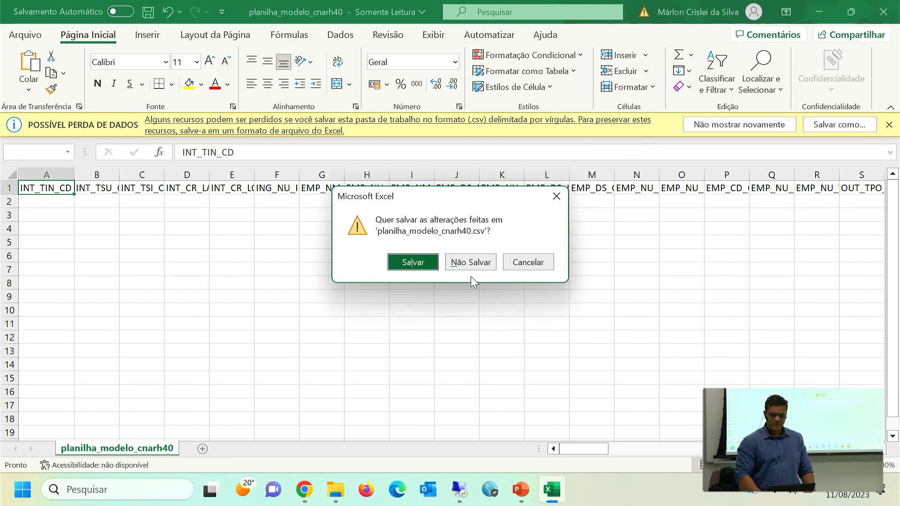
click(470, 262)
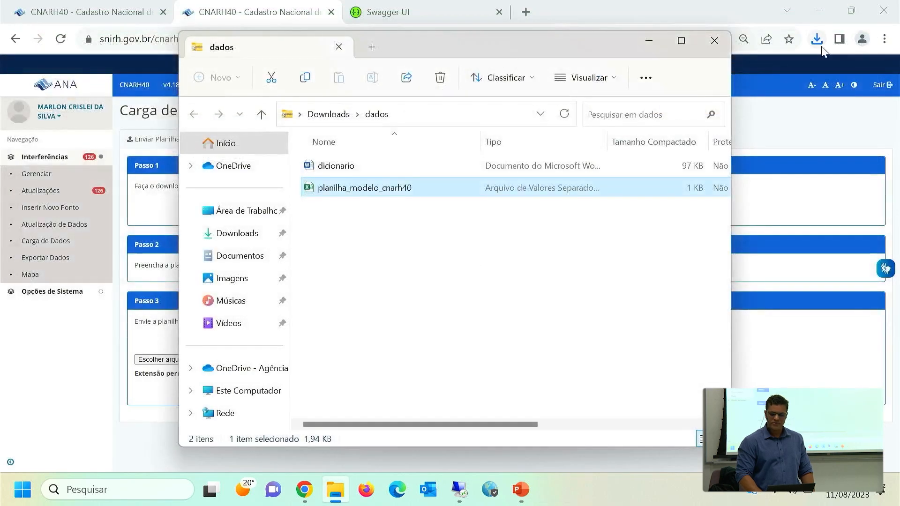
click(714, 41)
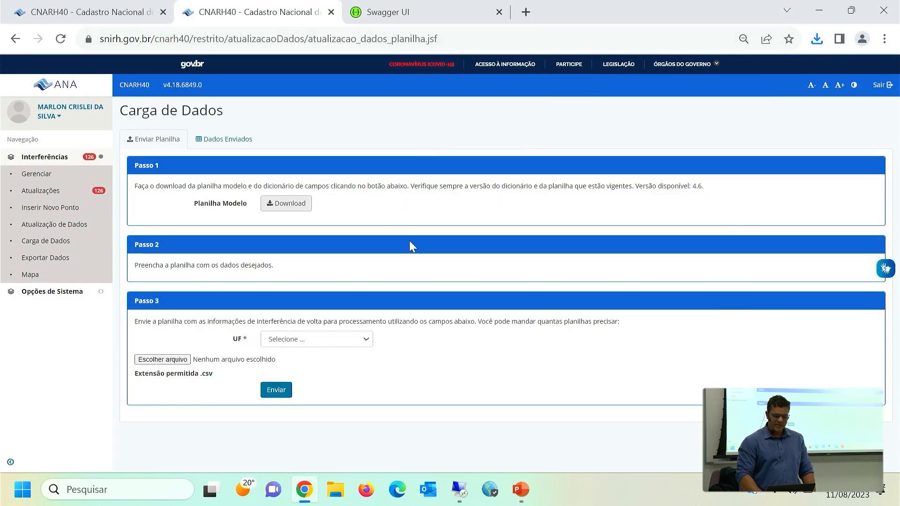
Set the UF for the spreadsheet upload in Passo 3 to CE.
click(294, 345)
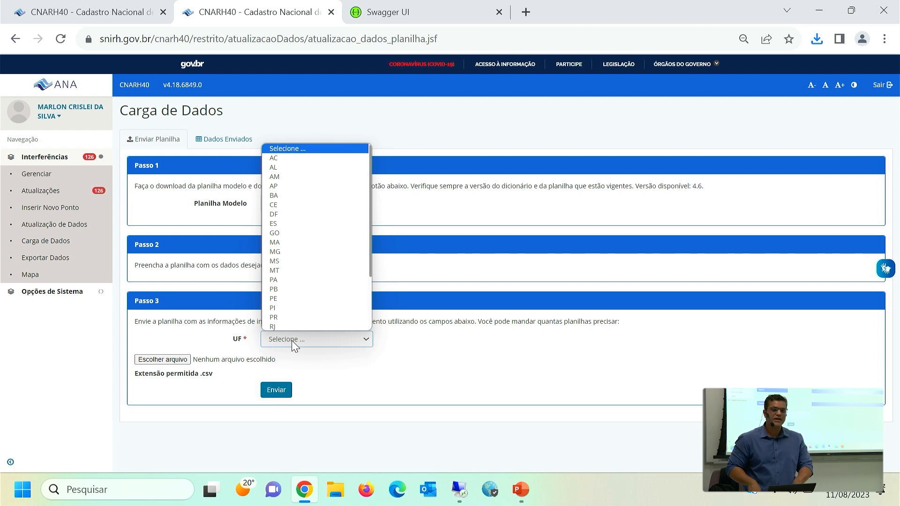
click(284, 204)
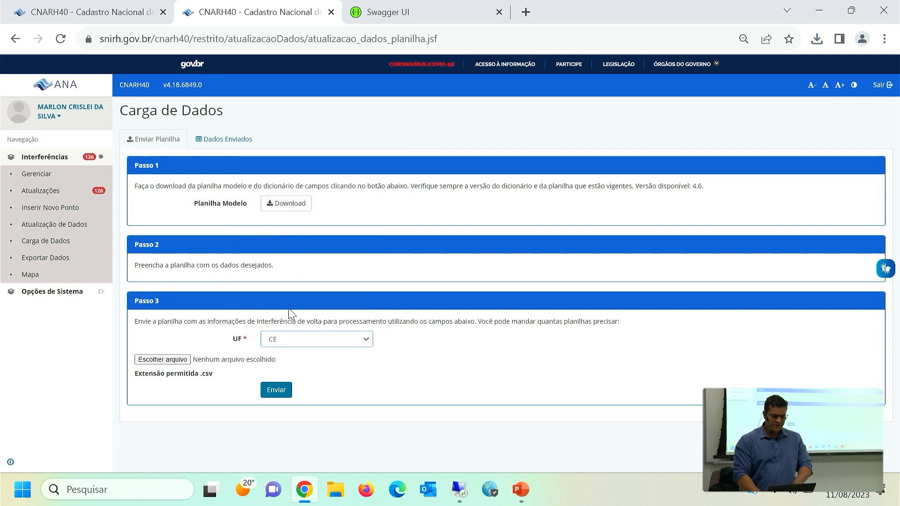
double_click(263, 321)
click(159, 345)
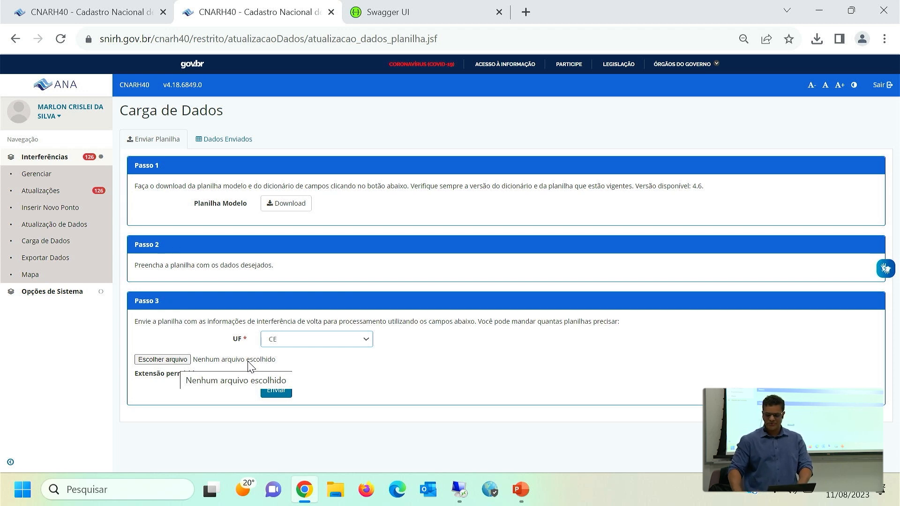
click(173, 357)
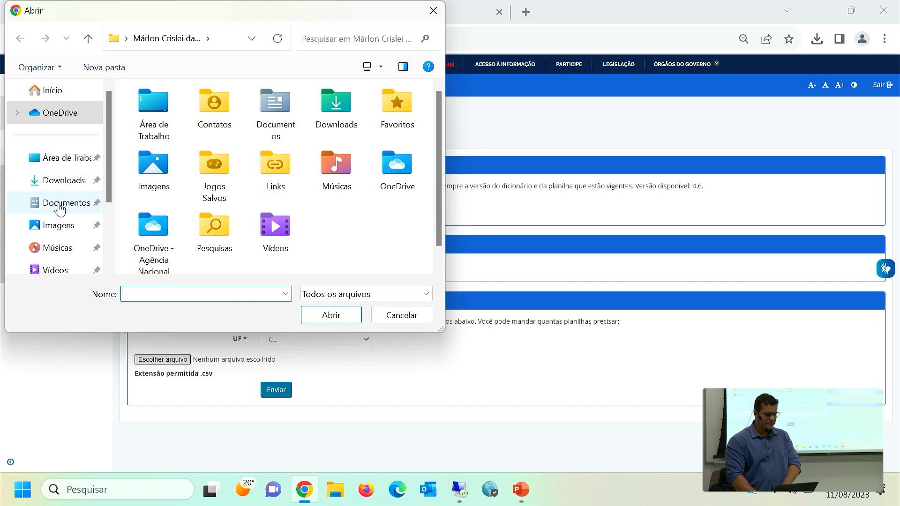
key(Escape)
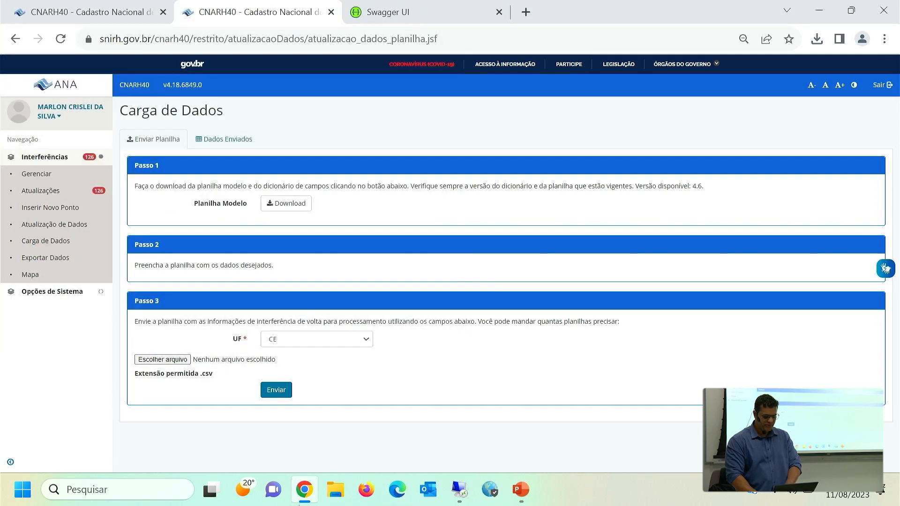
Switch to the remote desktop session and copy CARGA_01.csv from the 1a_OFICINA_ESTADOS folder in OneDrive.
click(459, 489)
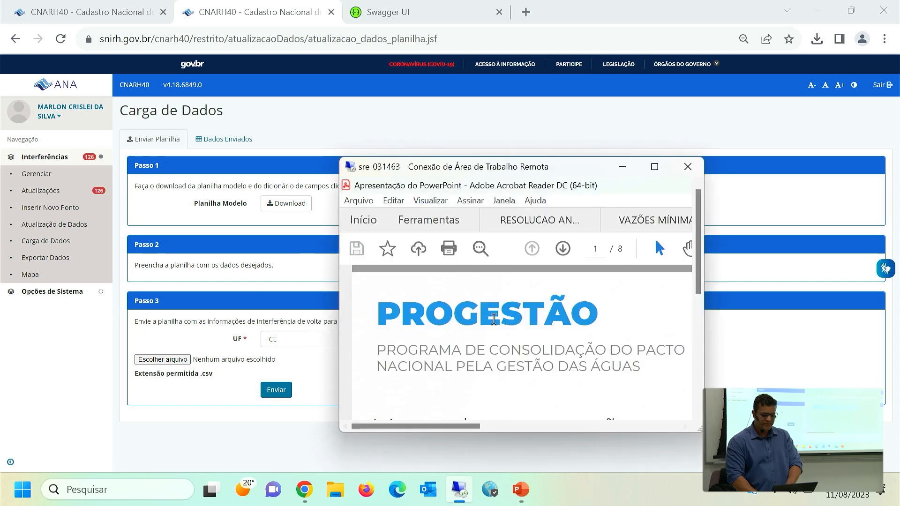
double_click(524, 169)
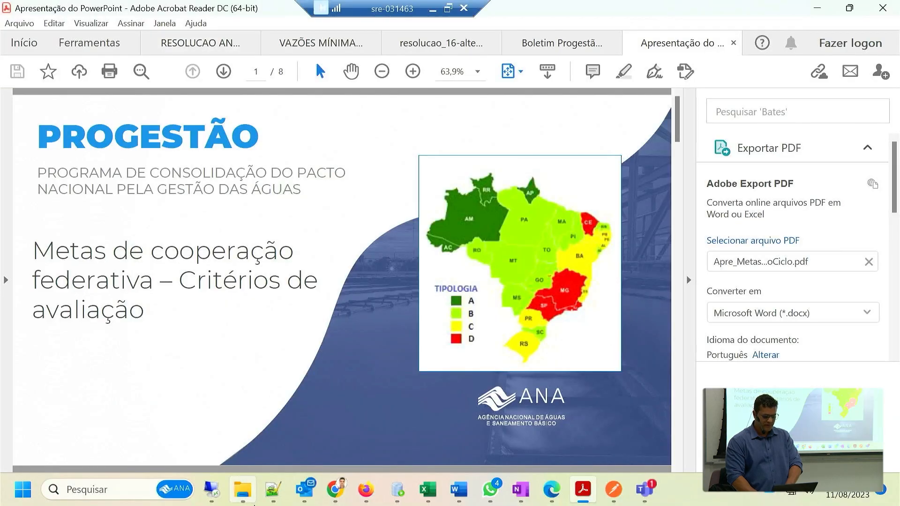
click(247, 500)
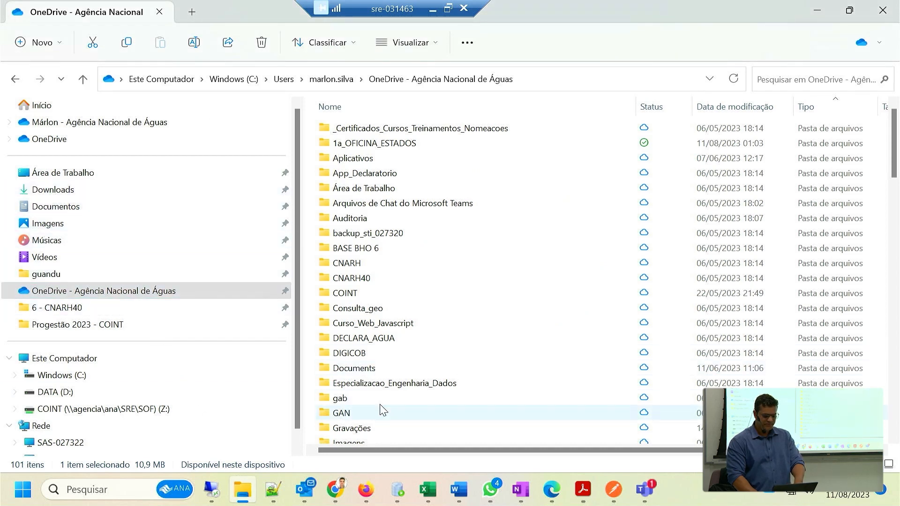
double_click(406, 144)
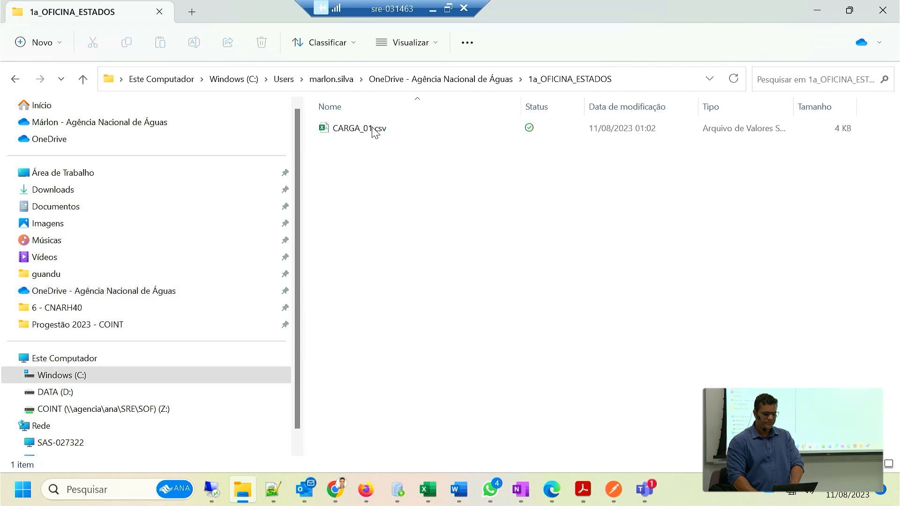
click(373, 131)
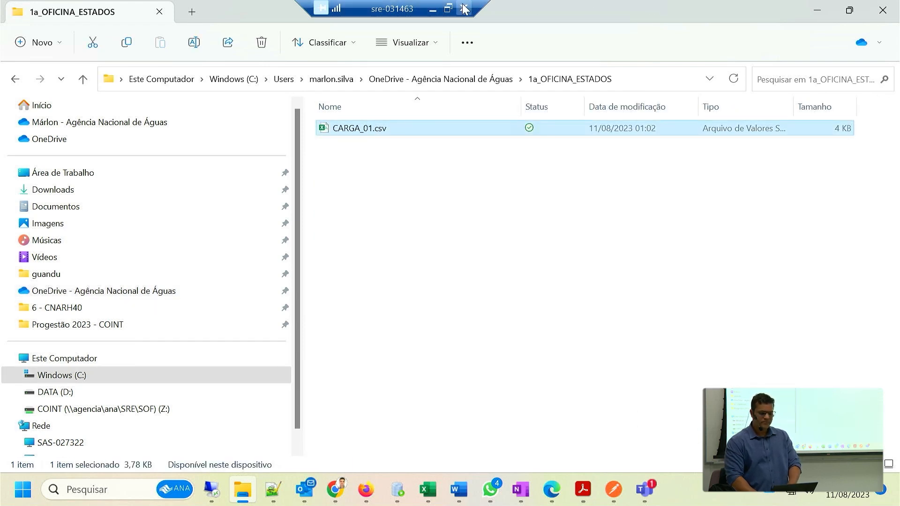
click(432, 10)
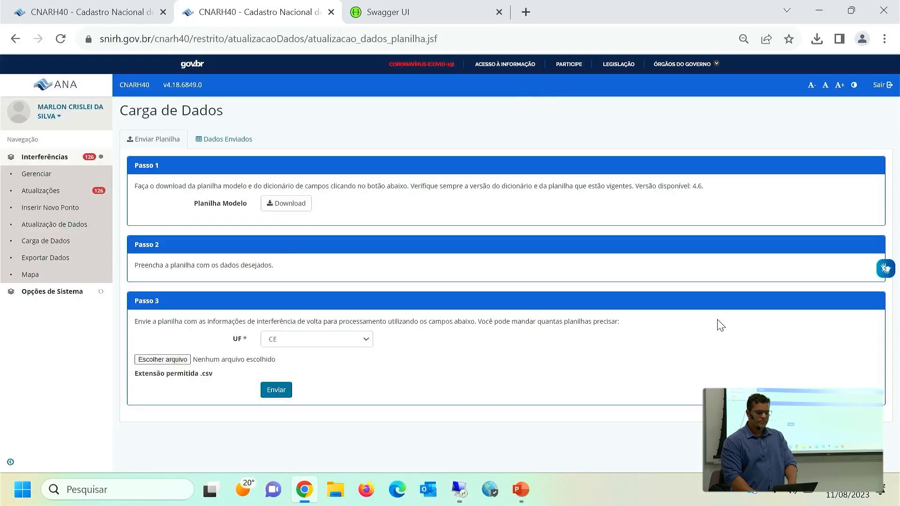
Paste the copied CARGA_01 file into the local computer's Área de Trabalho folder.
click(335, 489)
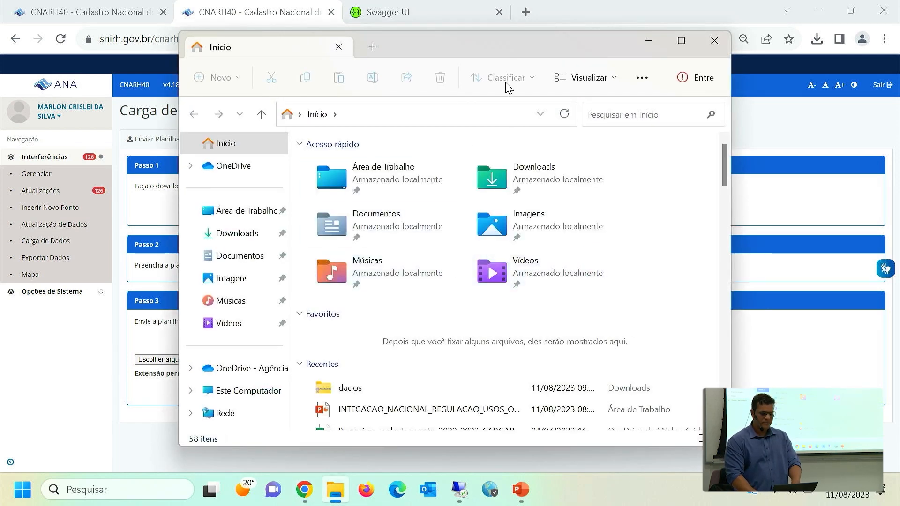
double_click(508, 53)
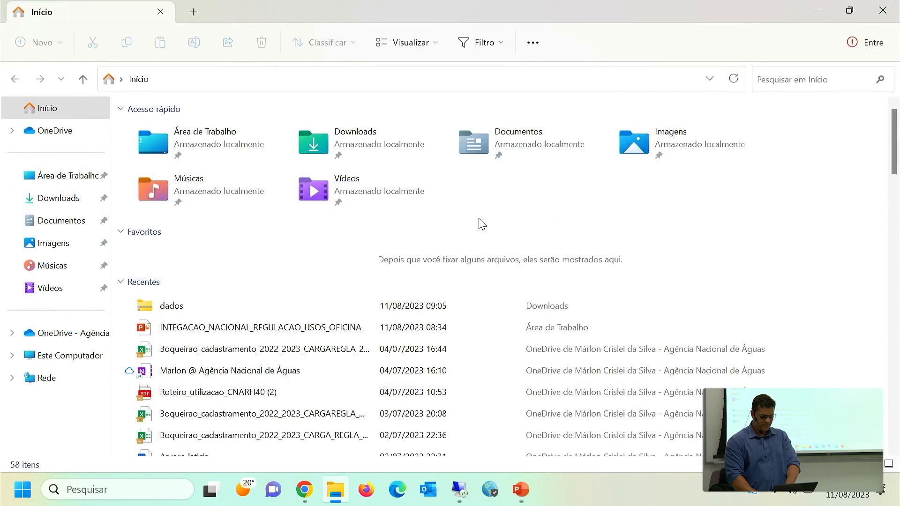
click(34, 180)
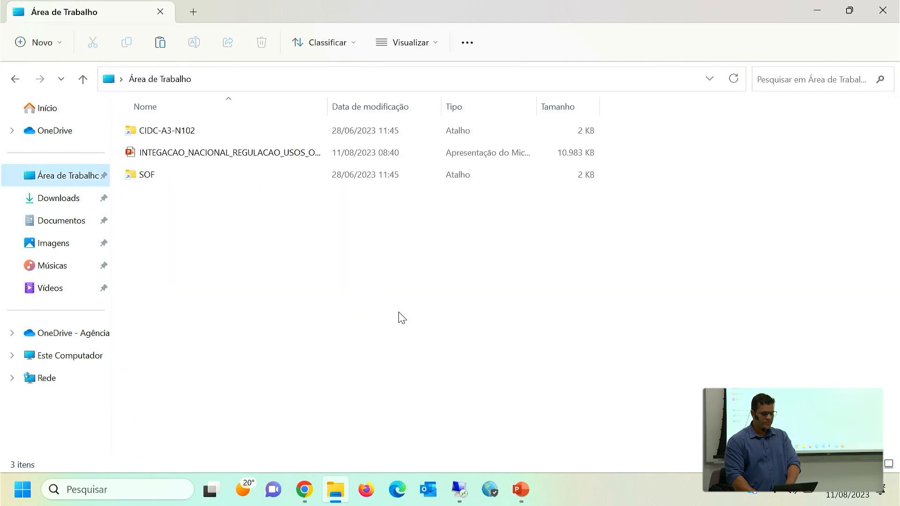
key(ctrl+v)
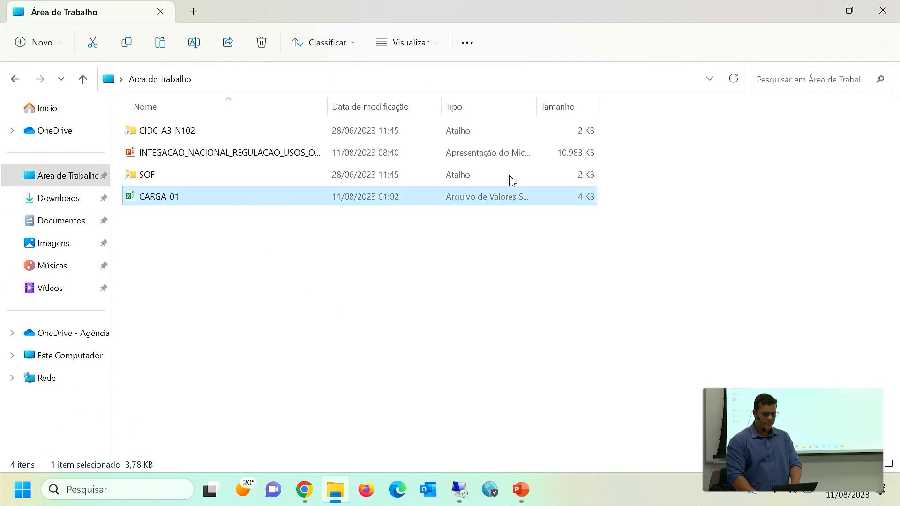
click(881, 10)
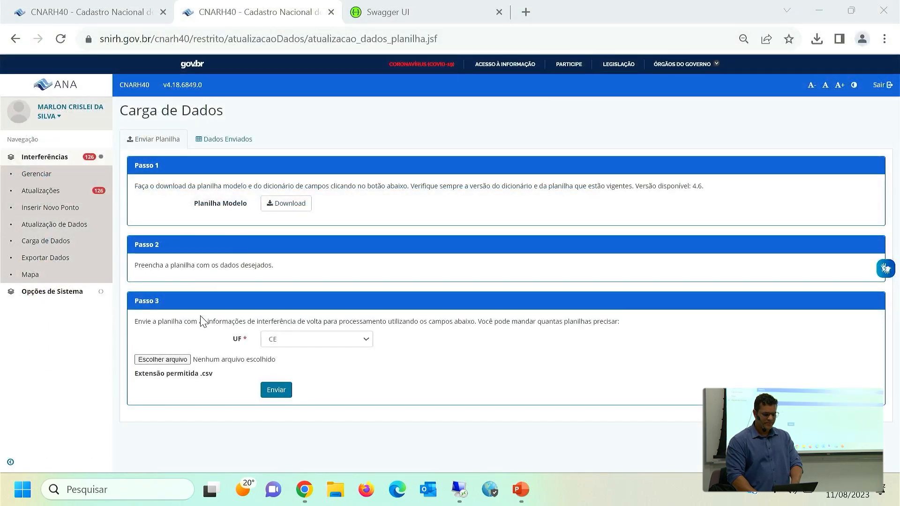
Browse to Área de Trabalho for the file to upload in Passo 3 and select CARGA_01.
click(150, 360)
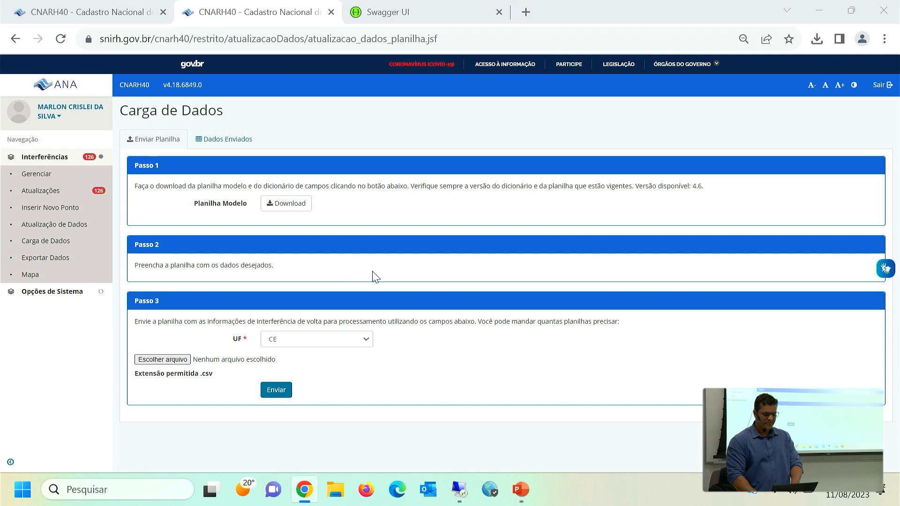
click(75, 155)
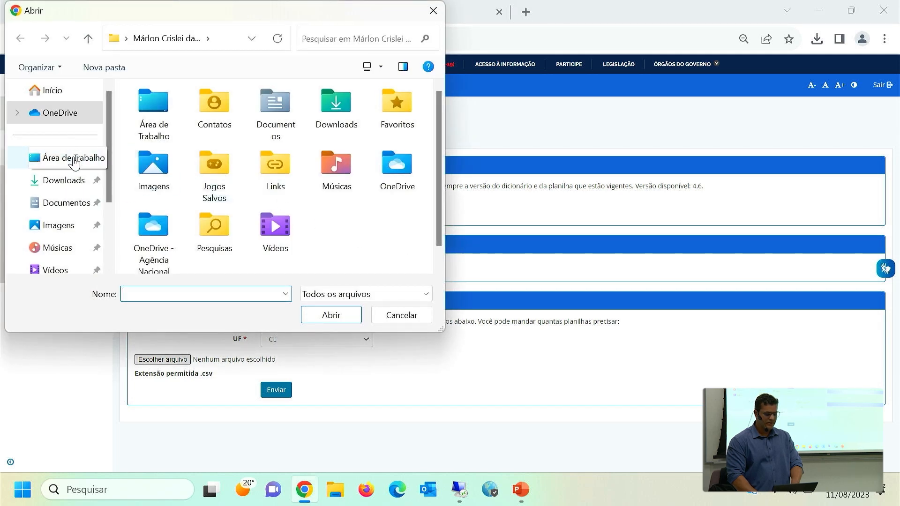
click(164, 120)
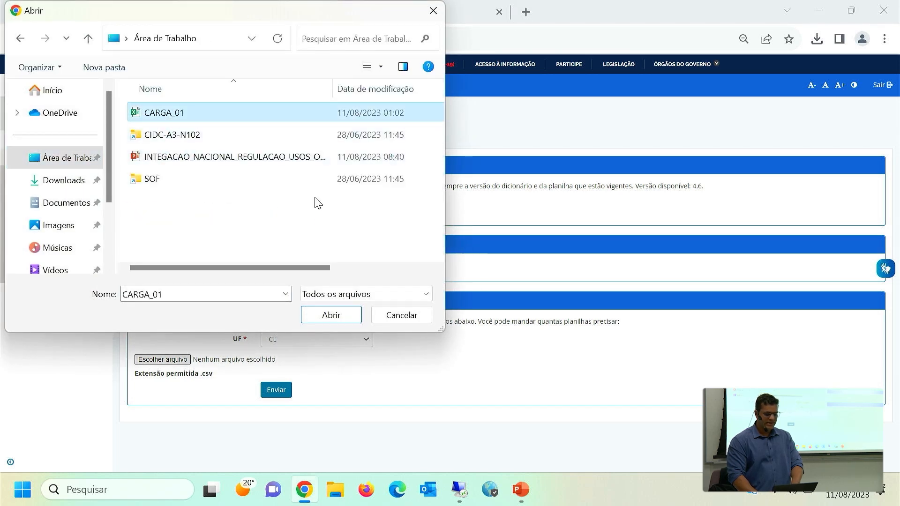
Examine the CARGA_01 records in Excel with all columns fitted to their contents, and close the file without saving.
right_click(177, 115)
click(209, 140)
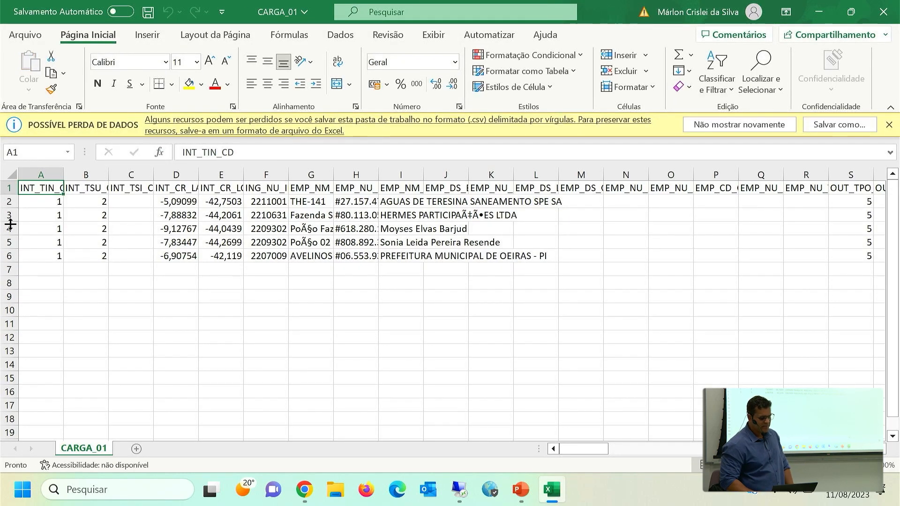
click(34, 206)
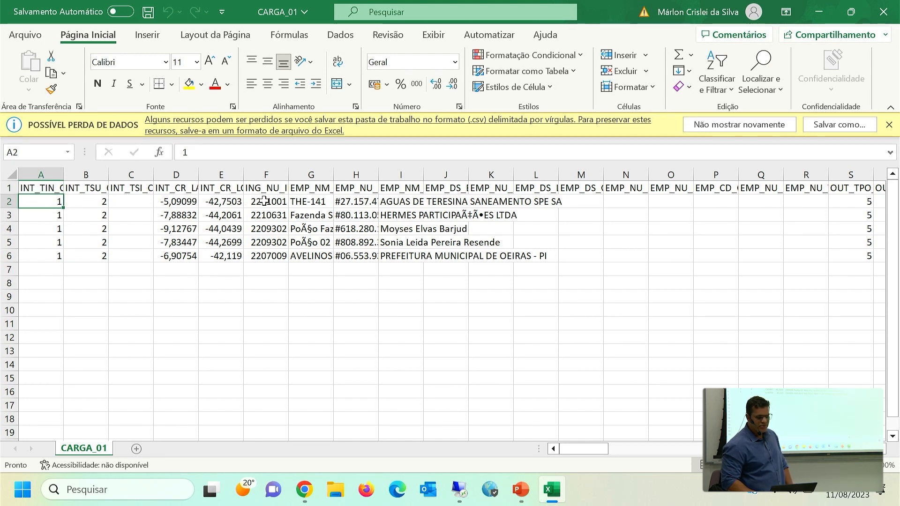
click(11, 175)
double_click(63, 177)
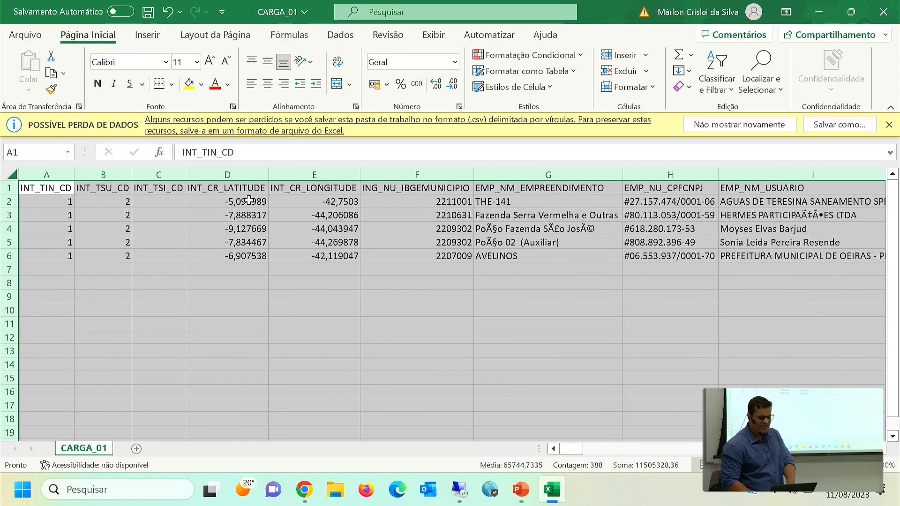
click(251, 230)
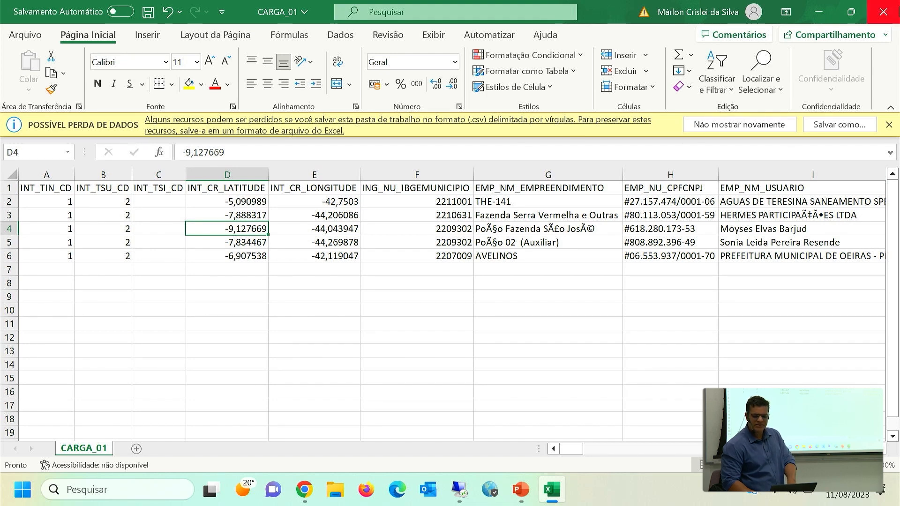
click(883, 12)
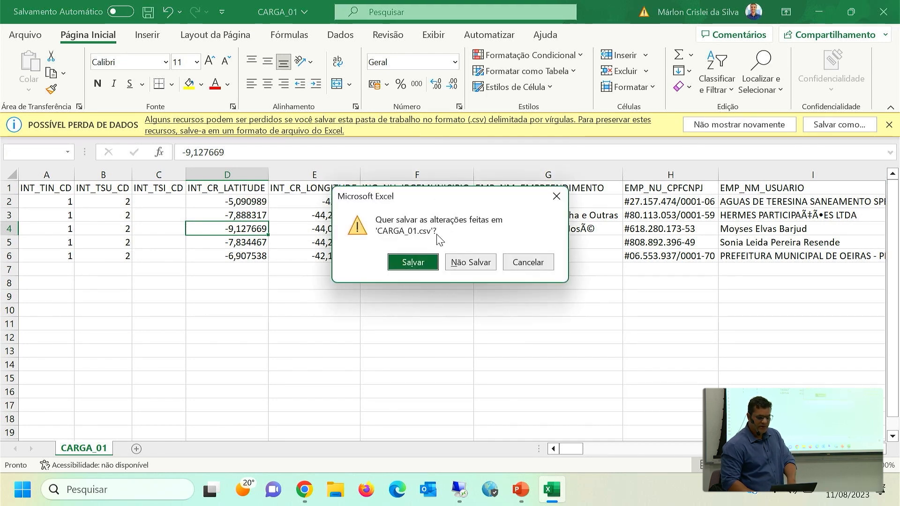
click(460, 260)
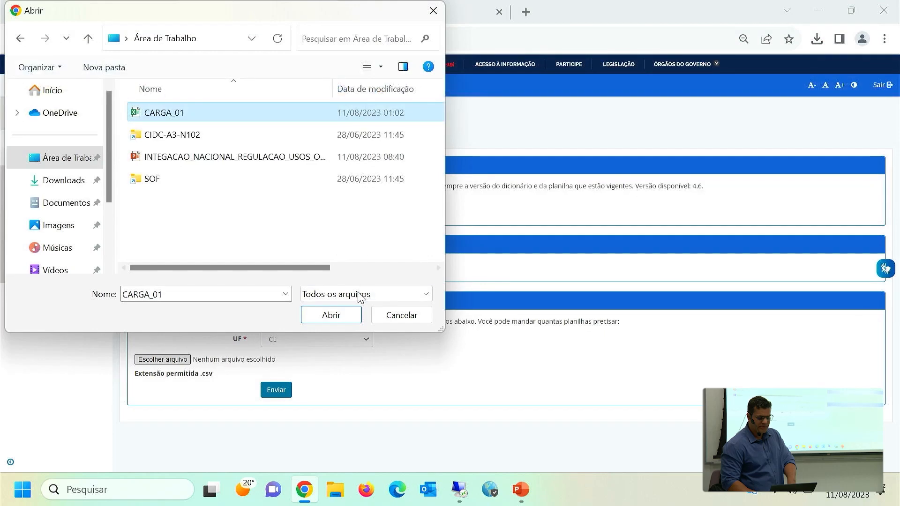
Attach CARGA_01.csv in Passo 3 and try to send it for UF CE.
click(337, 319)
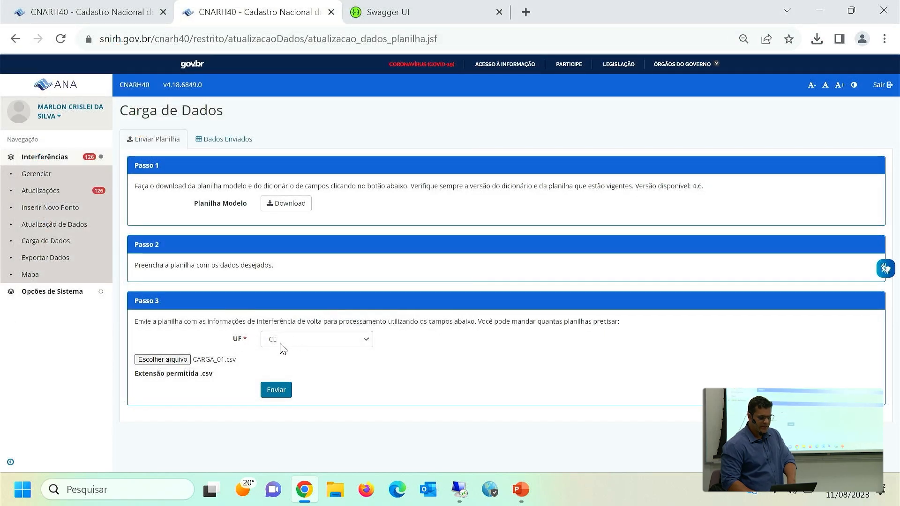
click(282, 386)
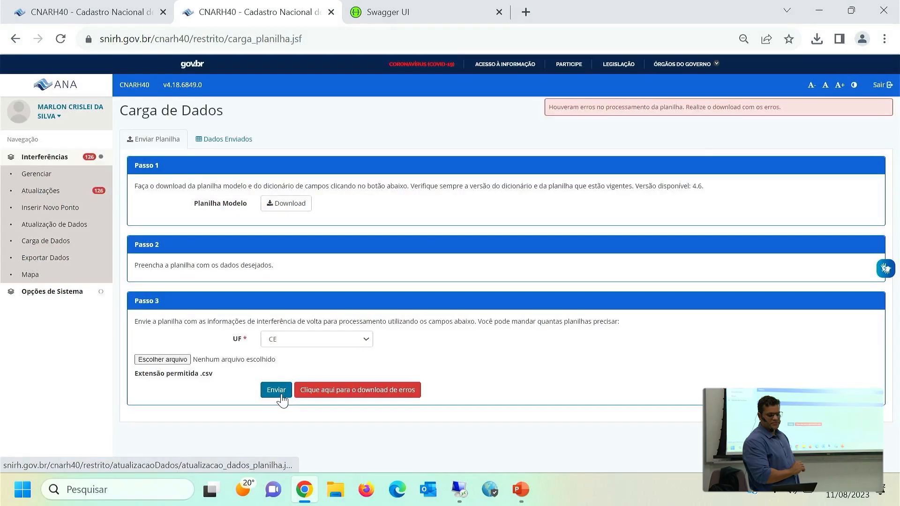
drag(282, 400, 506, 364)
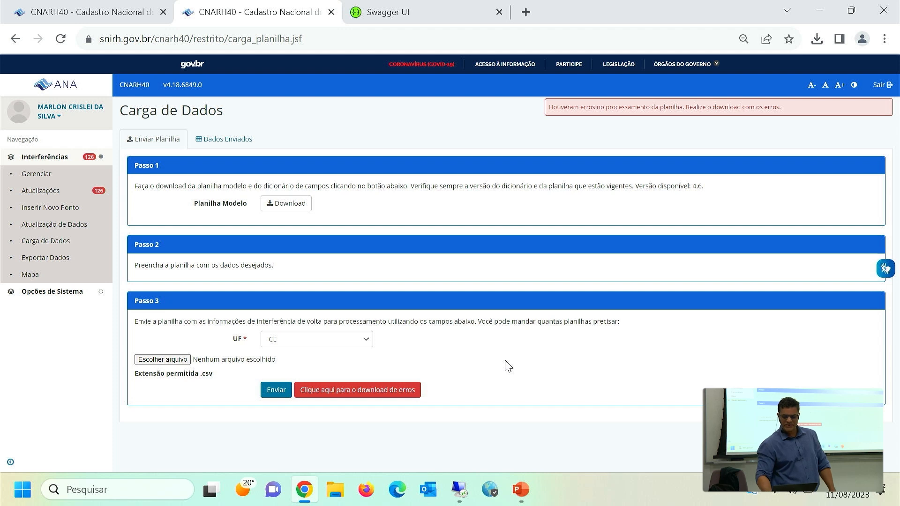
Download the upload's error report erros.txt, read it, and close it.
click(339, 401)
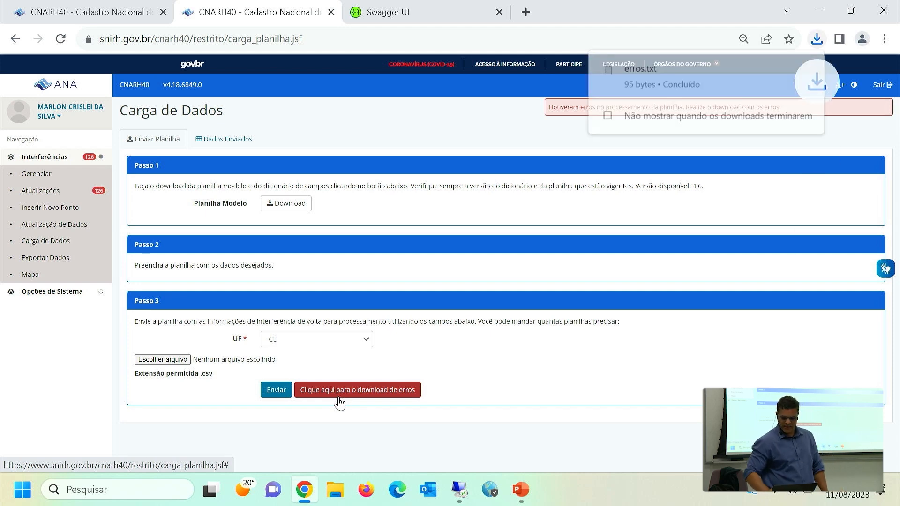
click(654, 91)
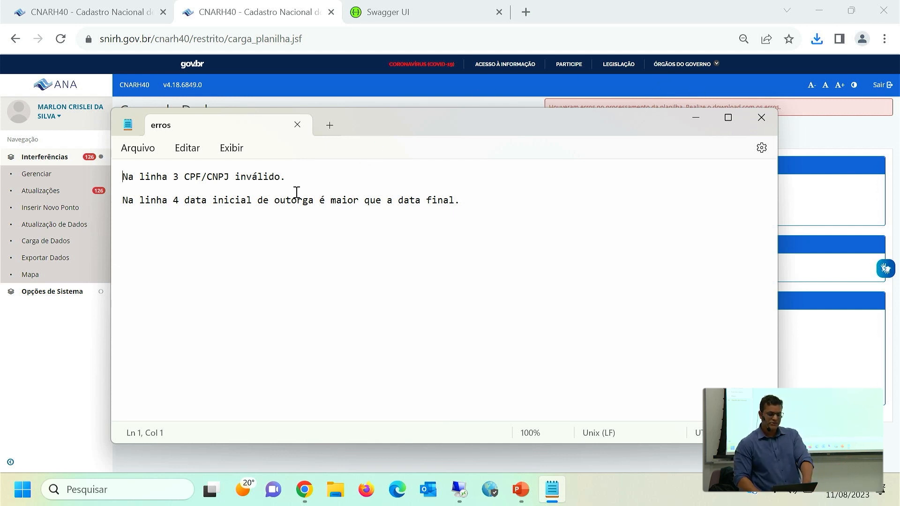
click(316, 205)
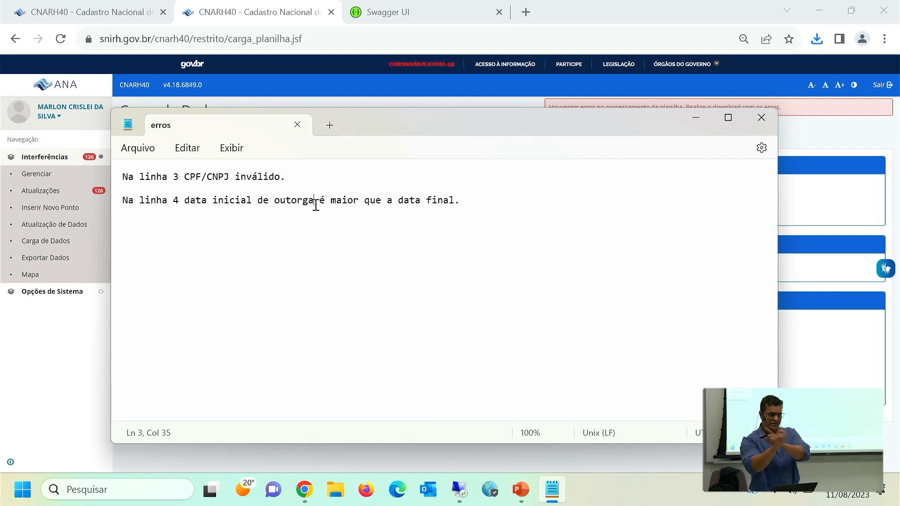
click(761, 118)
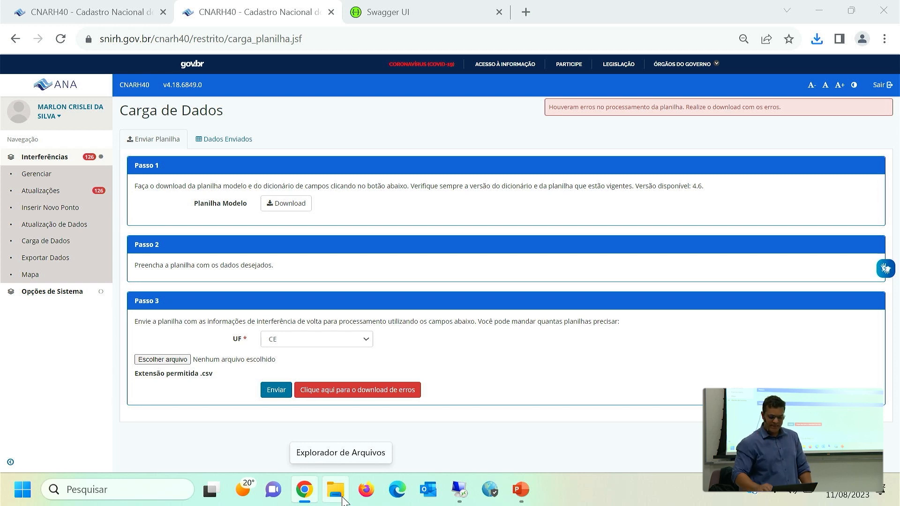
Open CARGA_01 from the Área de Trabalho folder in Excel and dismiss the Office welcome dialog.
mouse_move(304, 489)
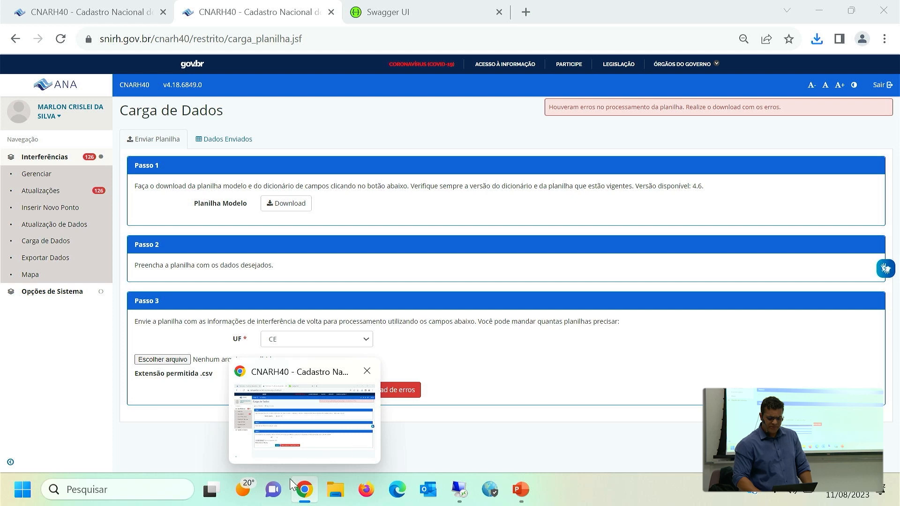
click(335, 490)
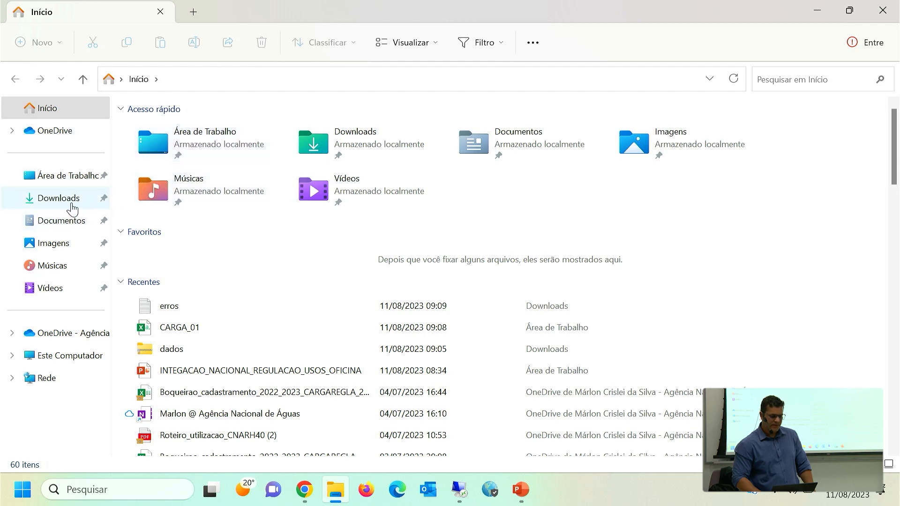
click(53, 181)
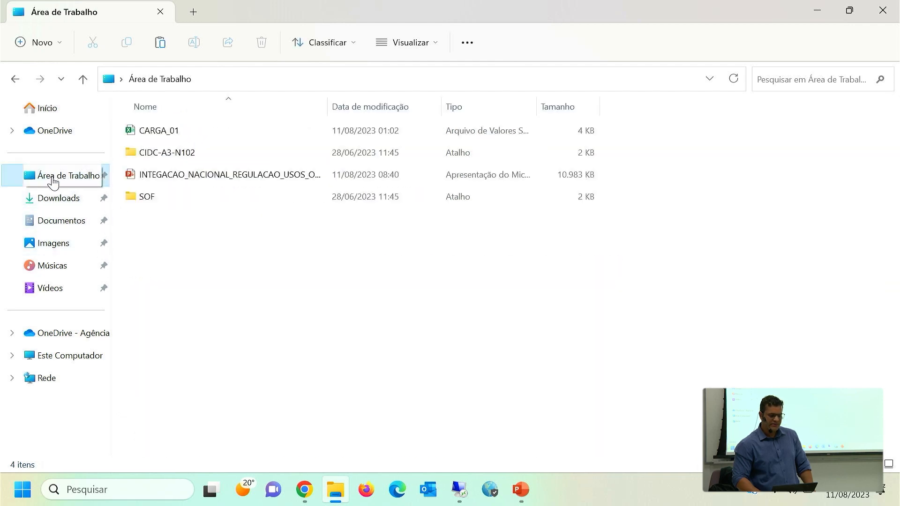
double_click(168, 133)
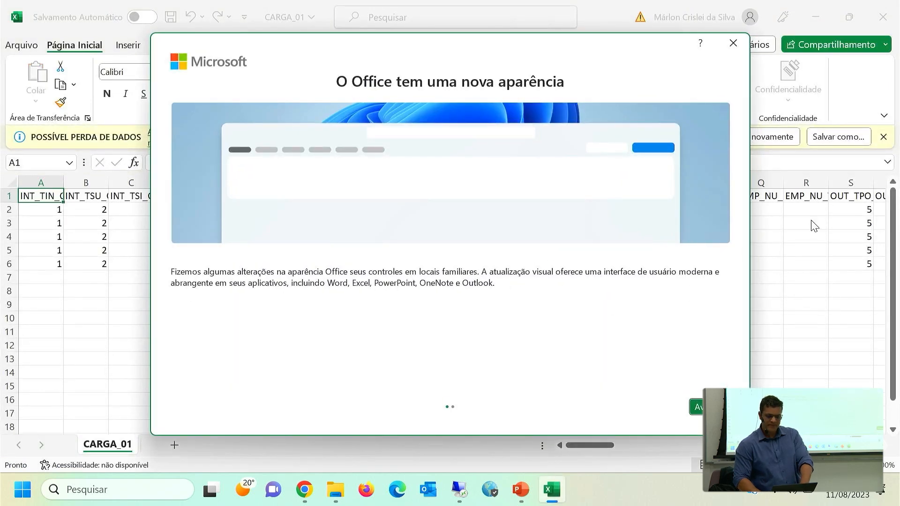
click(738, 44)
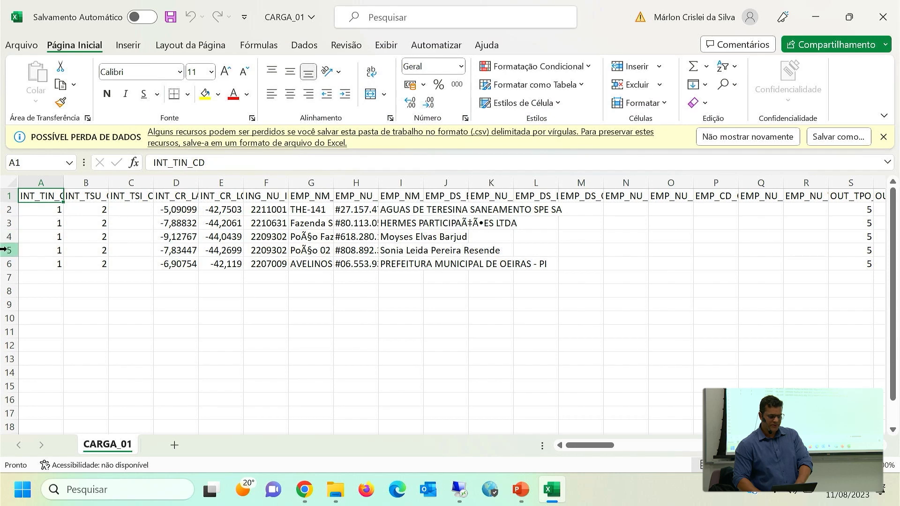
Delete rows 2 to 5 from the CARGA_01 sheet.
drag(4, 250, 4, 209)
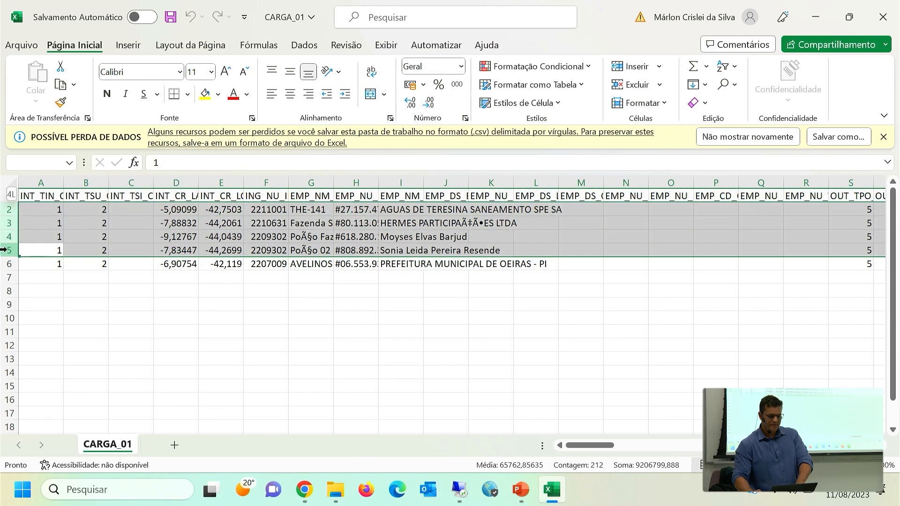
drag(4, 249, 5, 249)
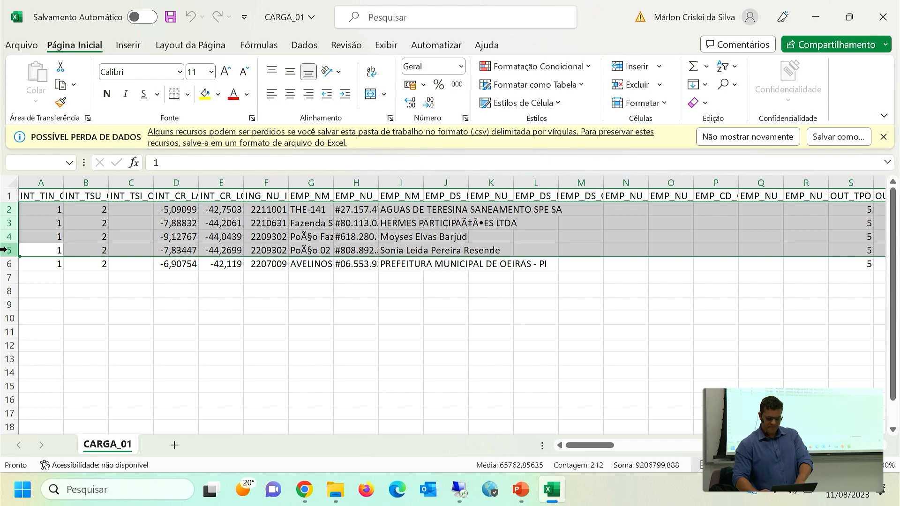
right_click(136, 232)
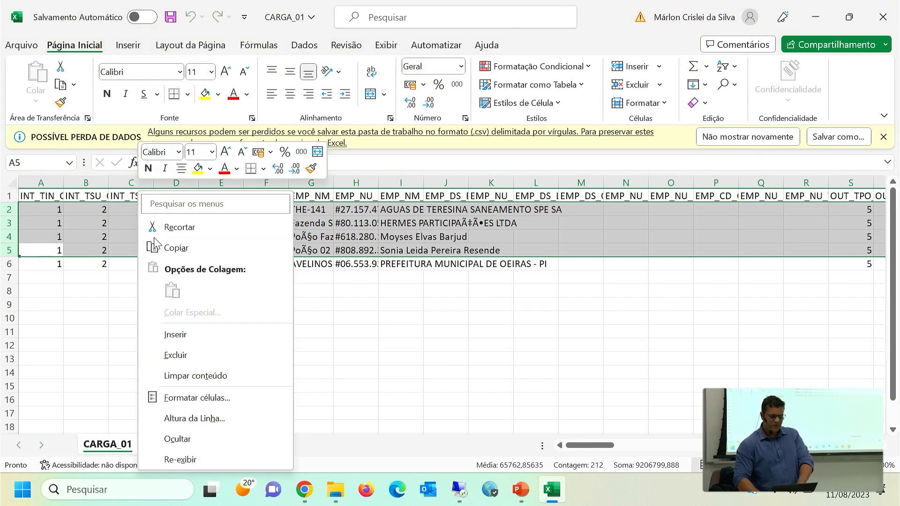
click(170, 357)
click(133, 331)
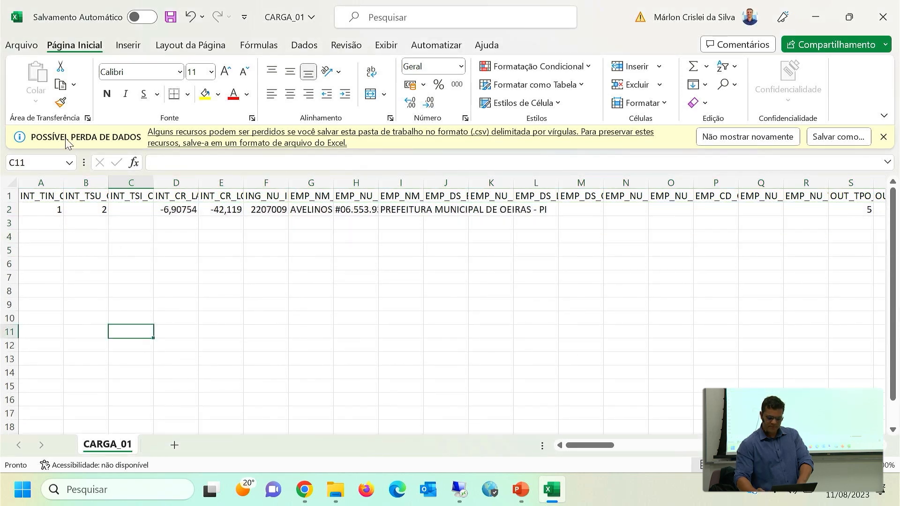
Save the sheet as CARGA_01_OK in comma-separated CSV format in Área de Trabalho and close Excel.
key(F12)
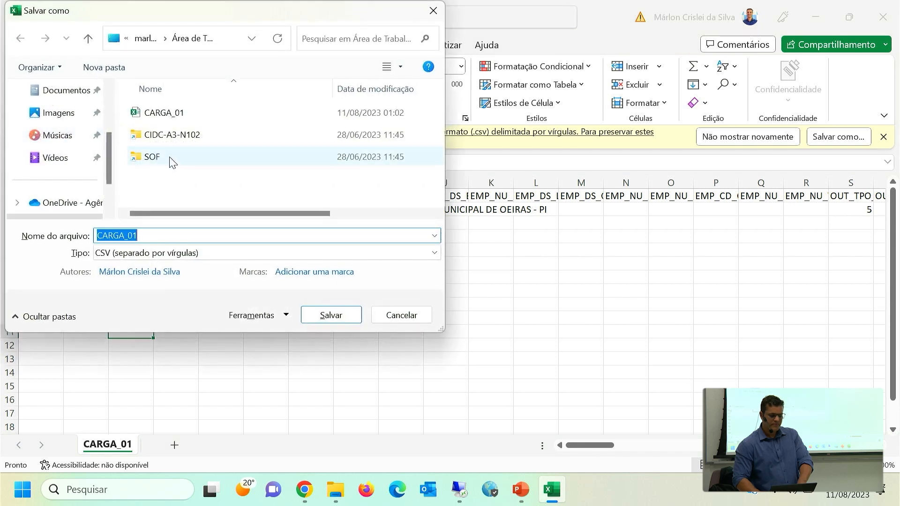
click(156, 238)
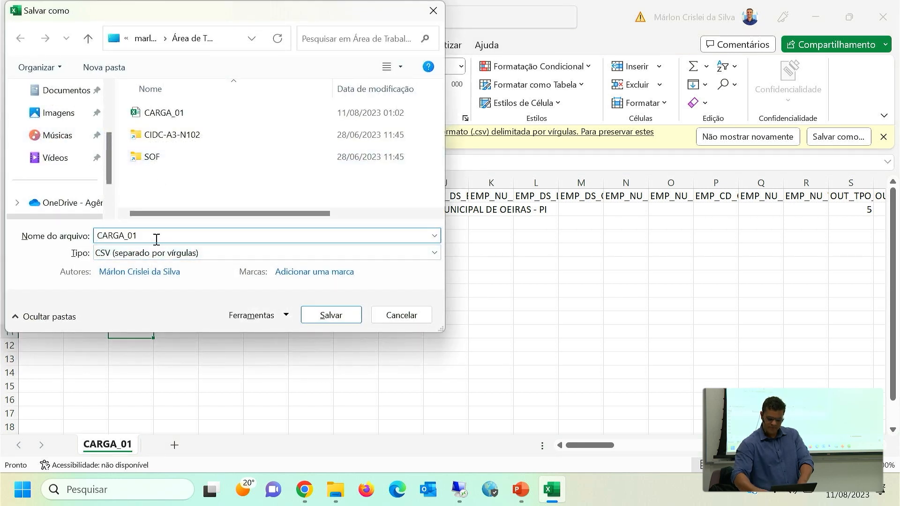
text(_OK)
key(Return)
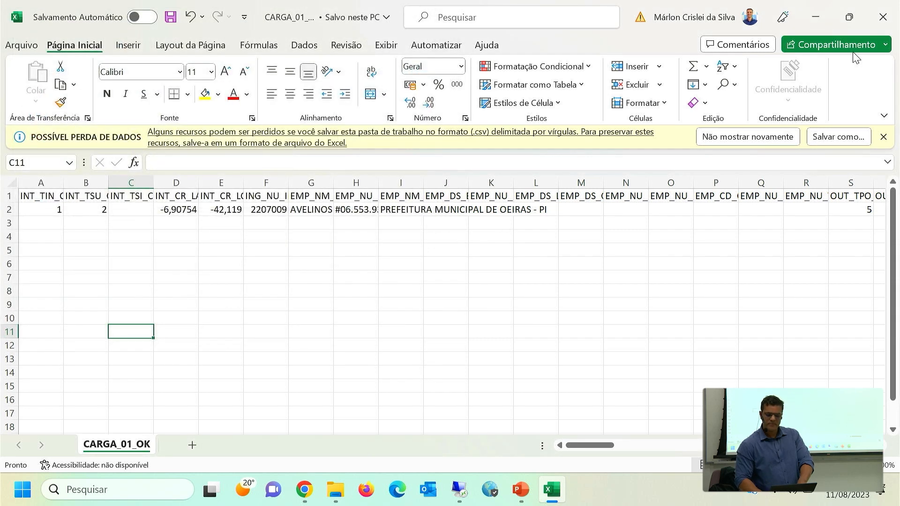
click(882, 17)
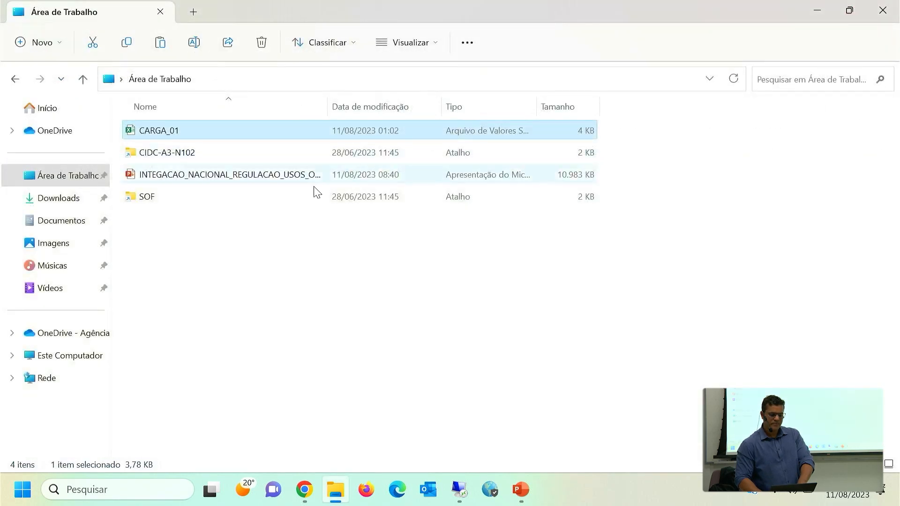
Switch to Chrome and open the test-environment CNARH40 site at hmg.snirh.gov.br/cnarh40 in a new browser tab.
click(304, 489)
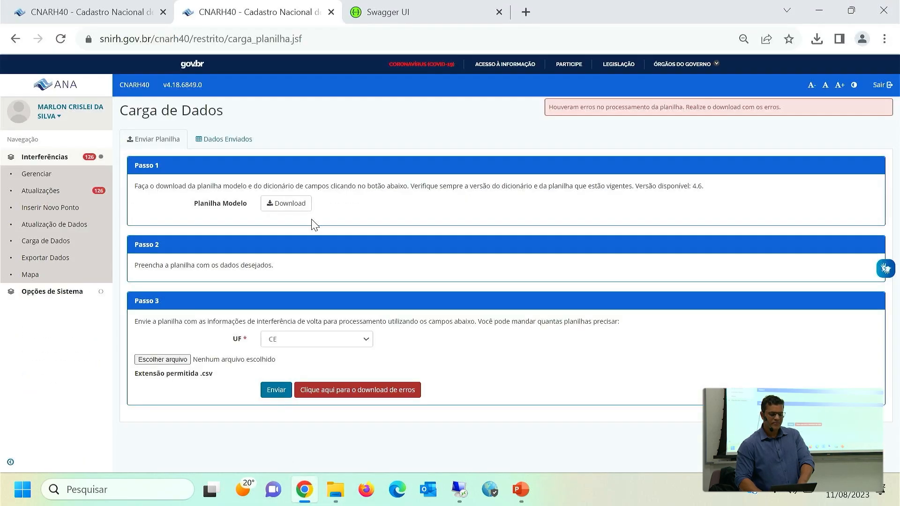
click(525, 12)
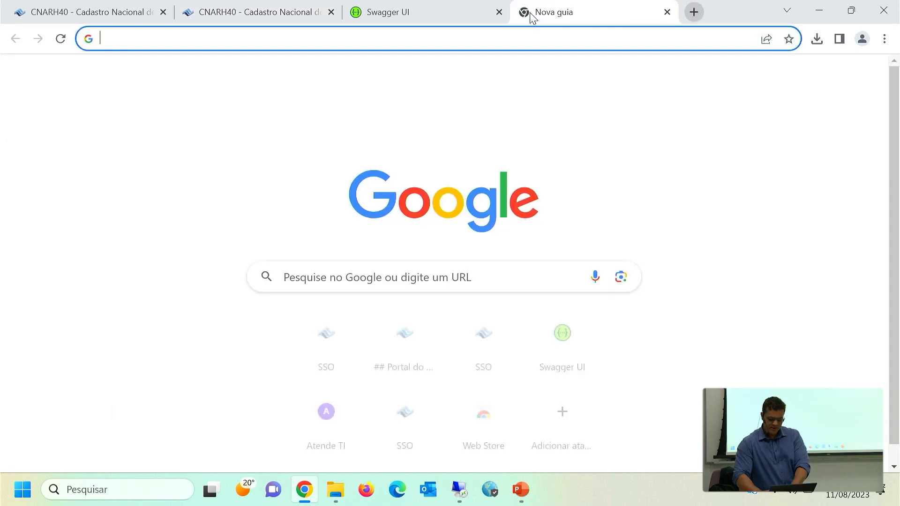
text(HMG)
key(End)
key(ctrl+shift+Left)
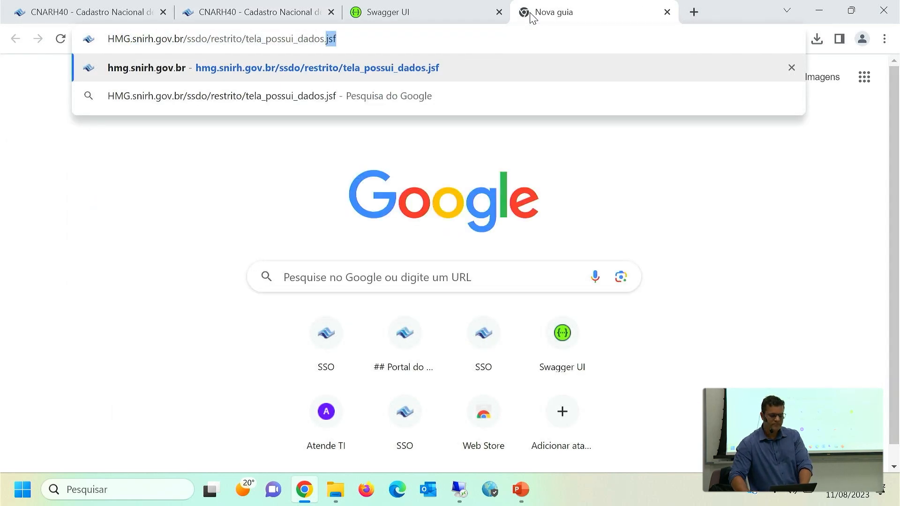
key(ctrl+shift+Left)
key(ctrl+shift+Left)
key(ctrl+shift+Left)
text(c)
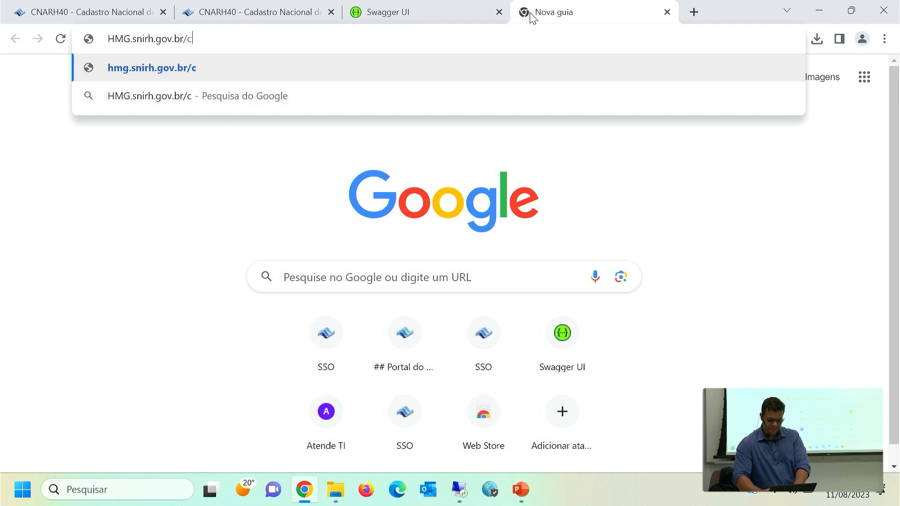
key(Return)
Go to Carga de Dados and set the UF in Passo 3 to PI.
click(60, 160)
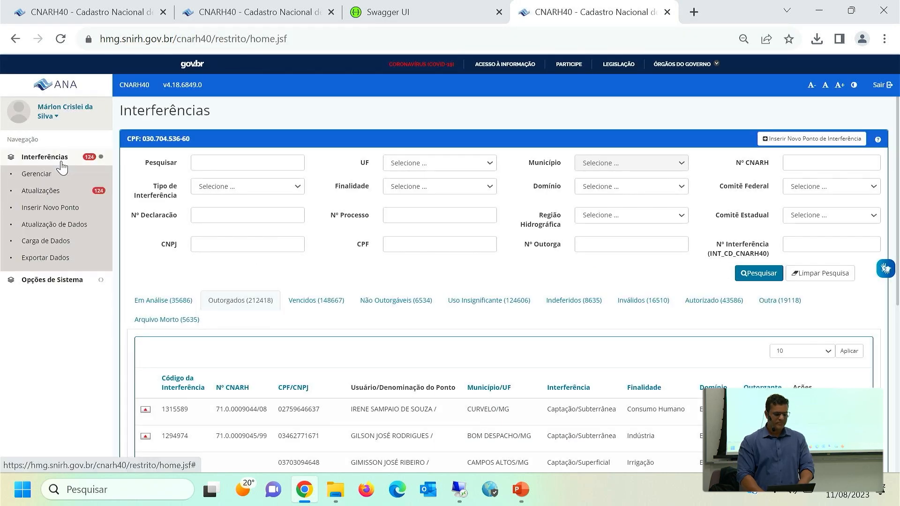
click(41, 240)
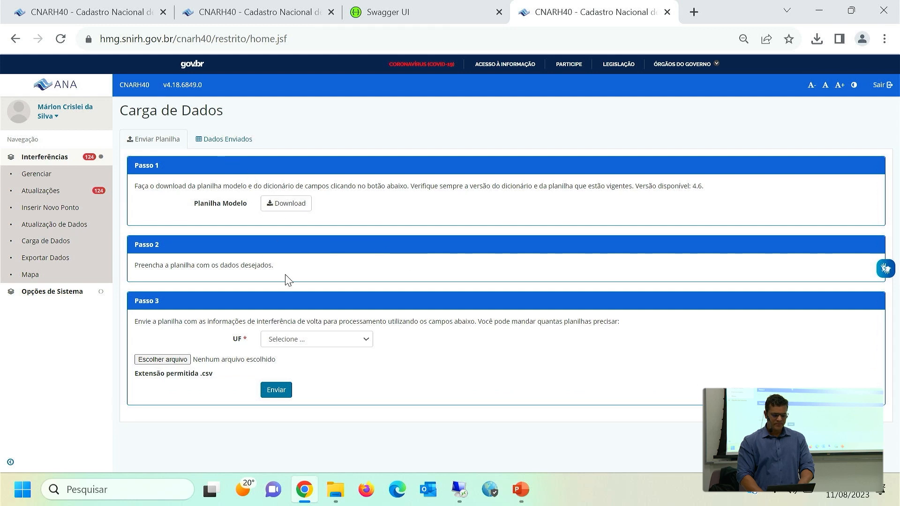
click(282, 341)
click(290, 346)
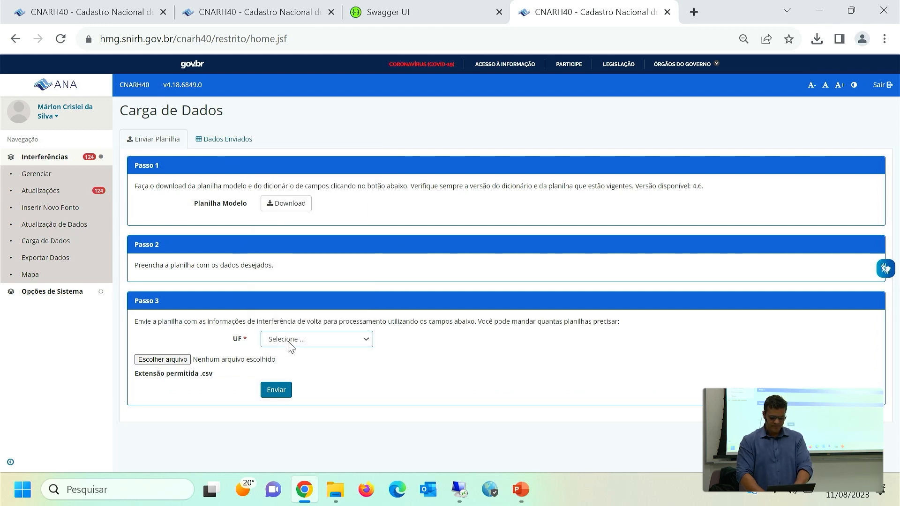
Attach CARGA_01_OK from Área de Trabalho, send the spreadsheet, and dismiss the resulting notice.
click(180, 359)
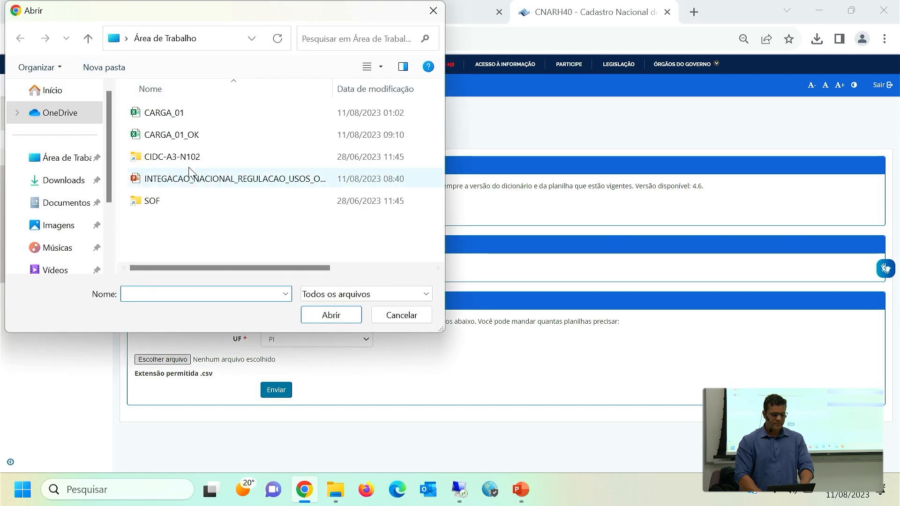
click(189, 135)
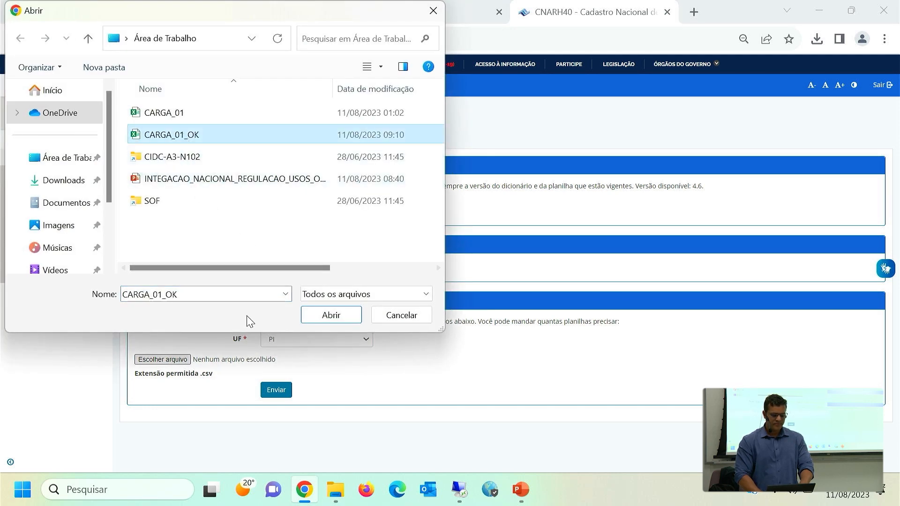
click(328, 315)
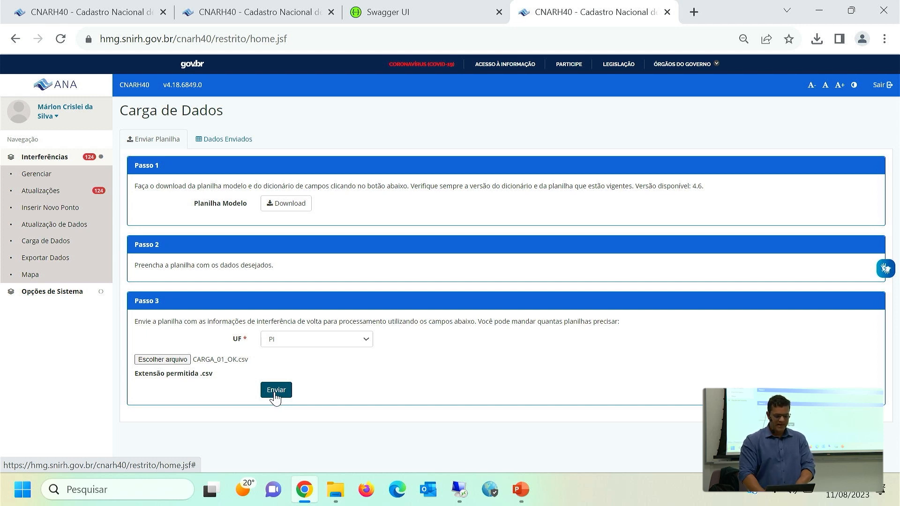
click(275, 392)
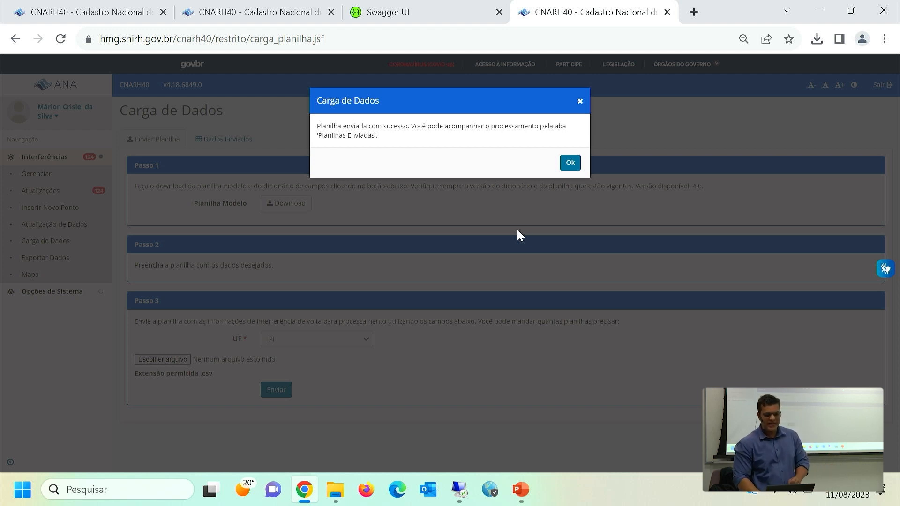
click(573, 164)
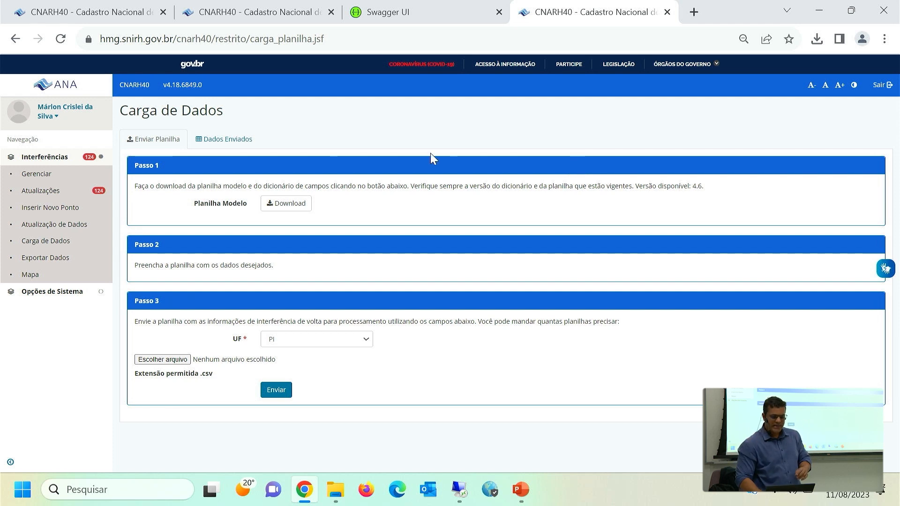
Check the processing status of the sent PI spreadsheet under Dados Enviados, reloading Carga de Dados once.
click(222, 143)
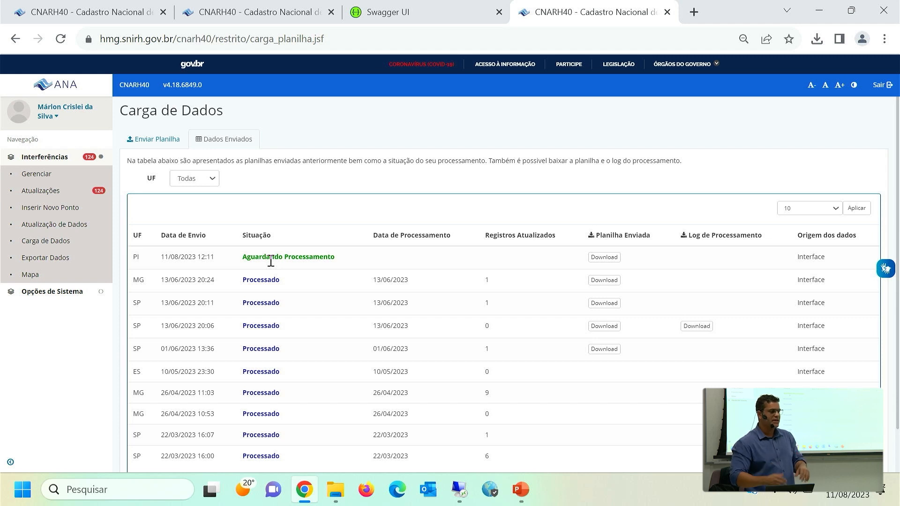
click(53, 242)
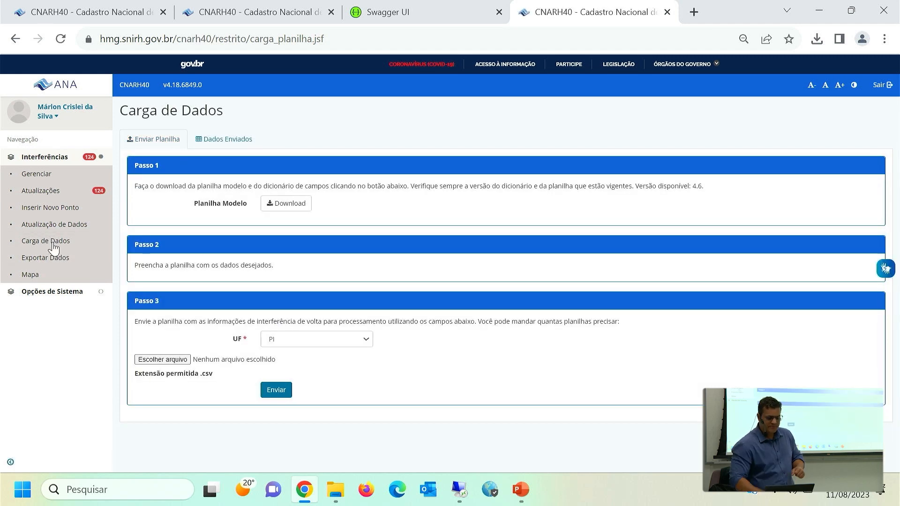
click(224, 140)
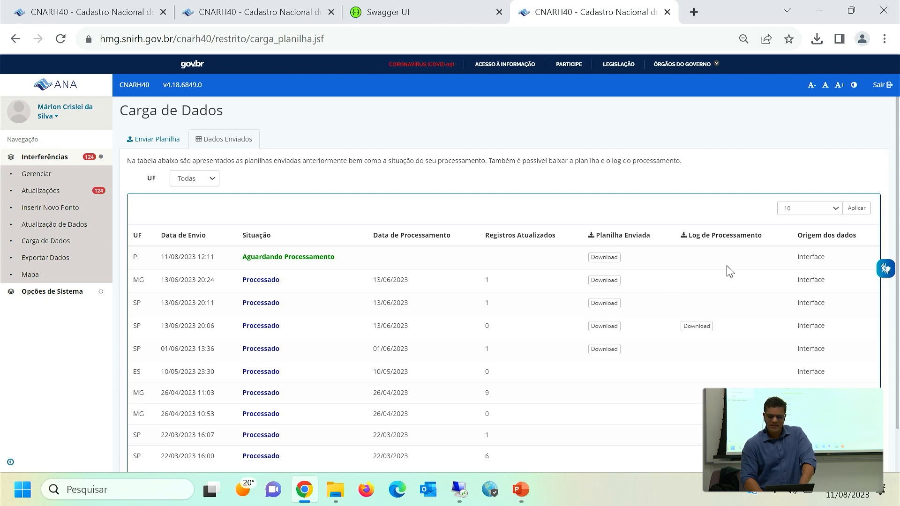
Check the Origem dos dados of the sent PI spreadsheet and recheck its status after reloading Carga de Dados.
double_click(820, 266)
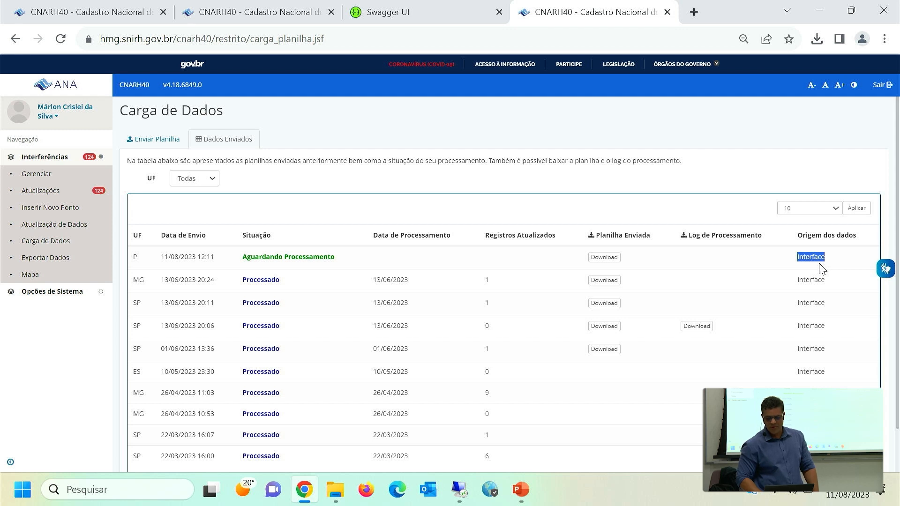
click(697, 261)
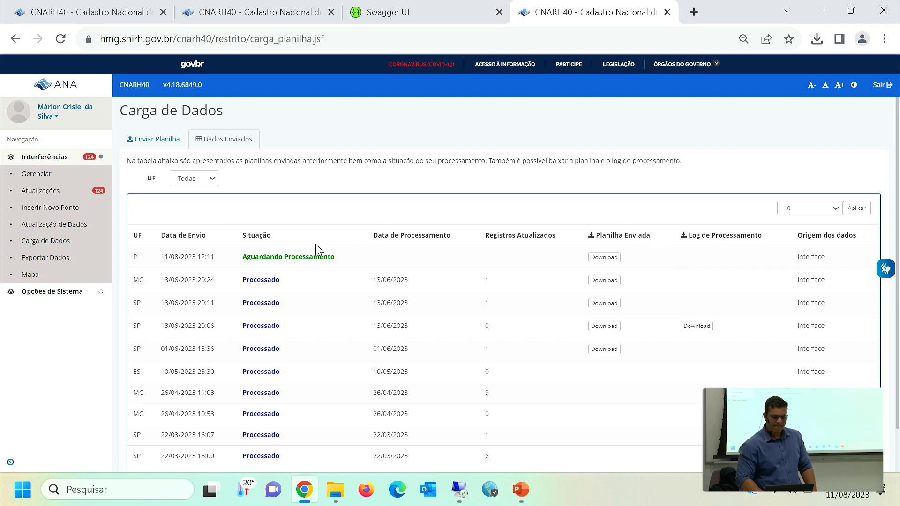
click(42, 247)
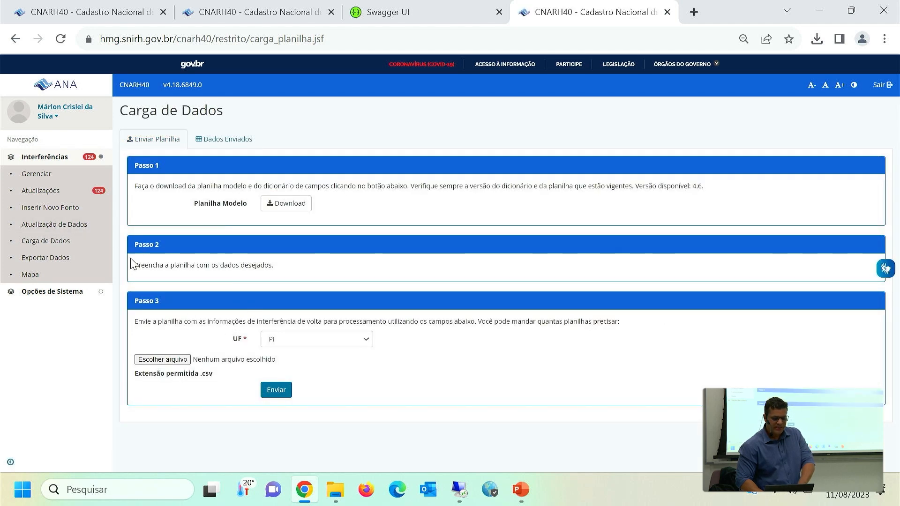
click(217, 140)
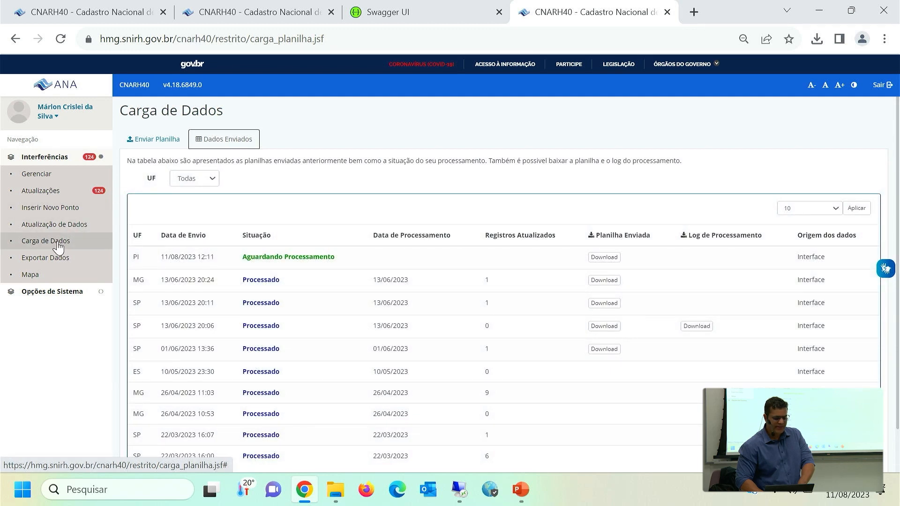
View the Atualização de Dados page, return to Carga de Dados and check processing dates under Dados Enviados.
click(63, 228)
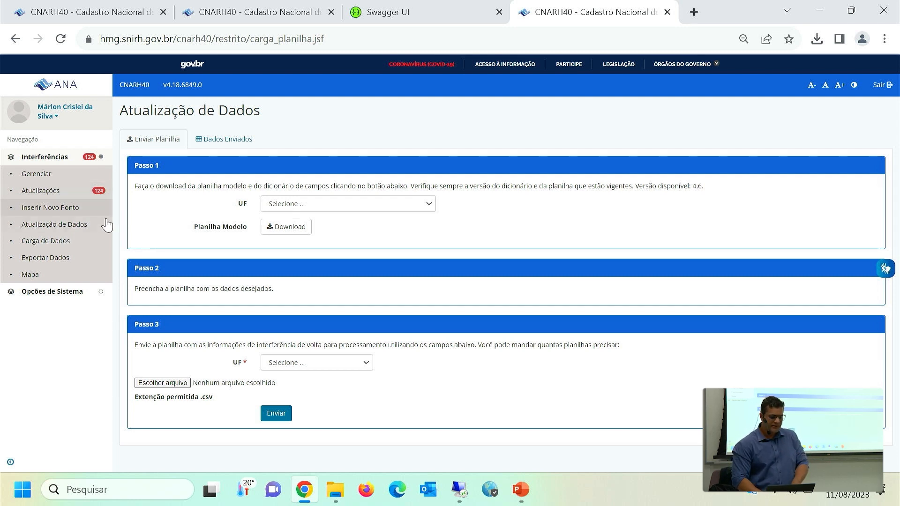
click(45, 244)
click(239, 139)
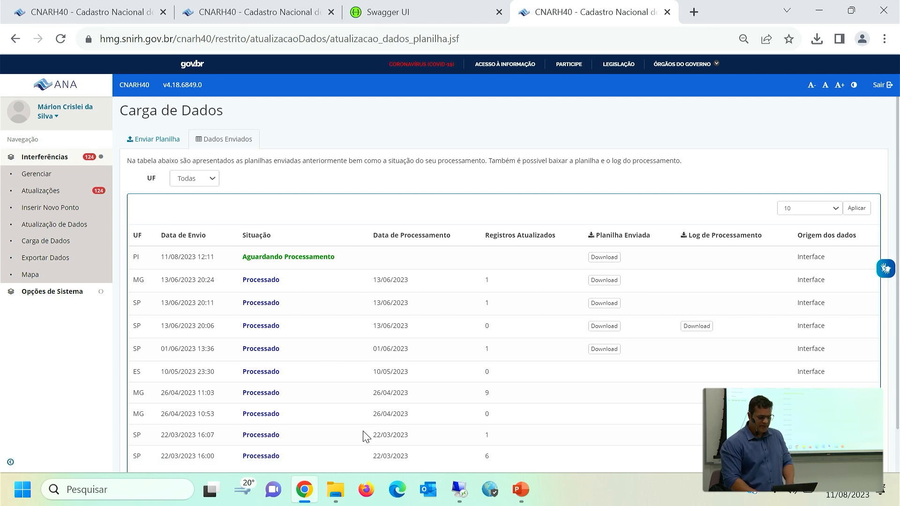
triple_click(388, 433)
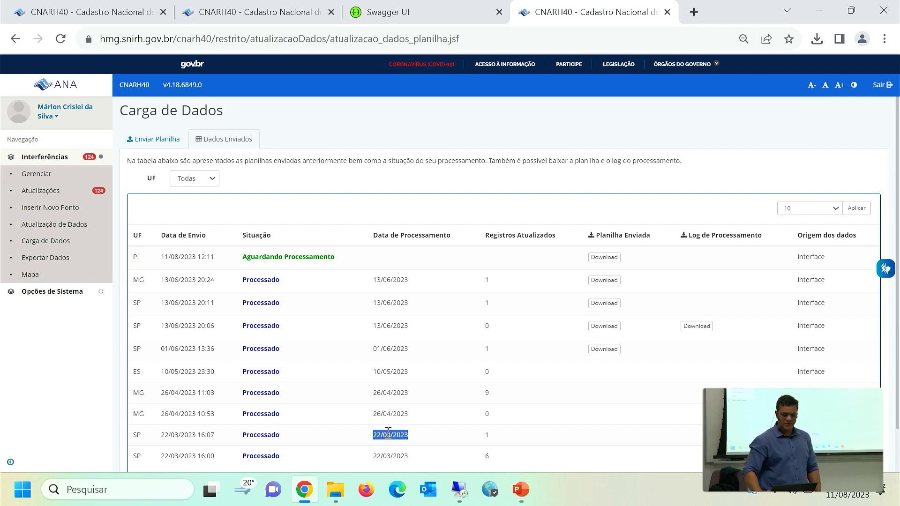
Switch to the Swagger UI page and expand POST /api/inserir to review its required parameters.
click(423, 12)
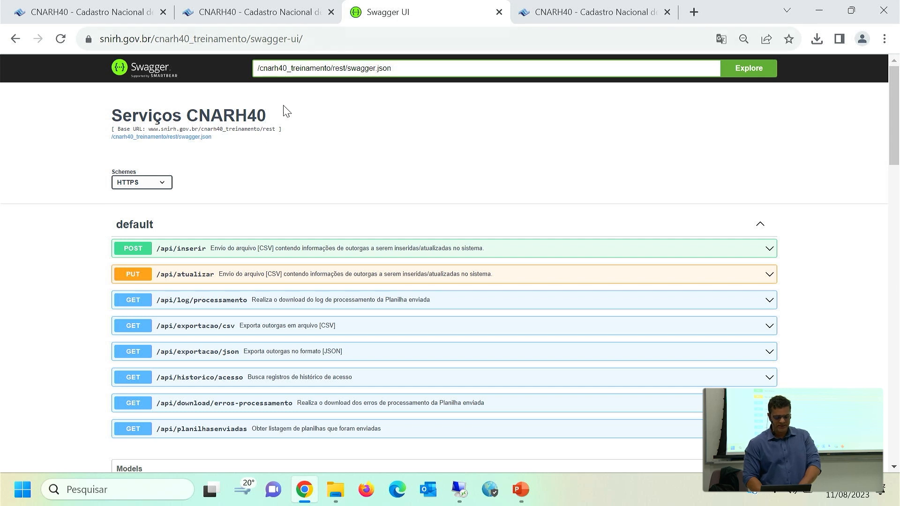
click(187, 257)
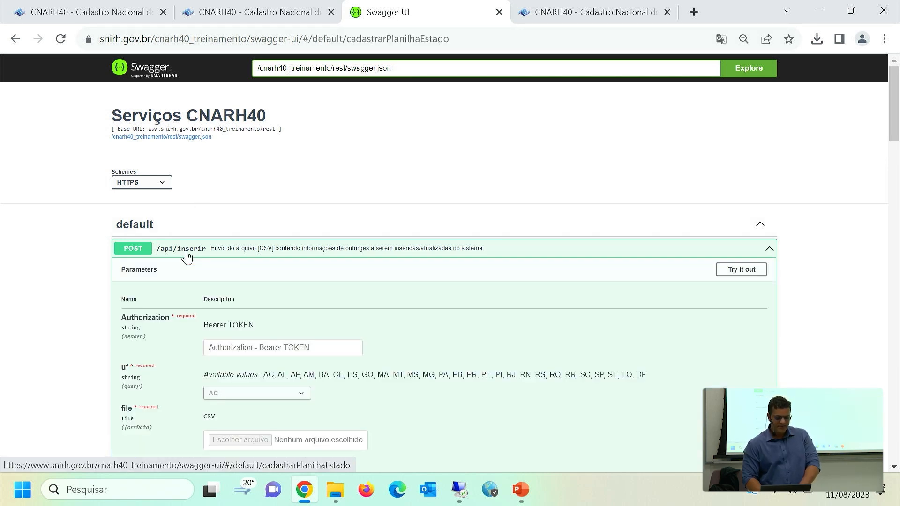
scroll(708, 312, down, 2)
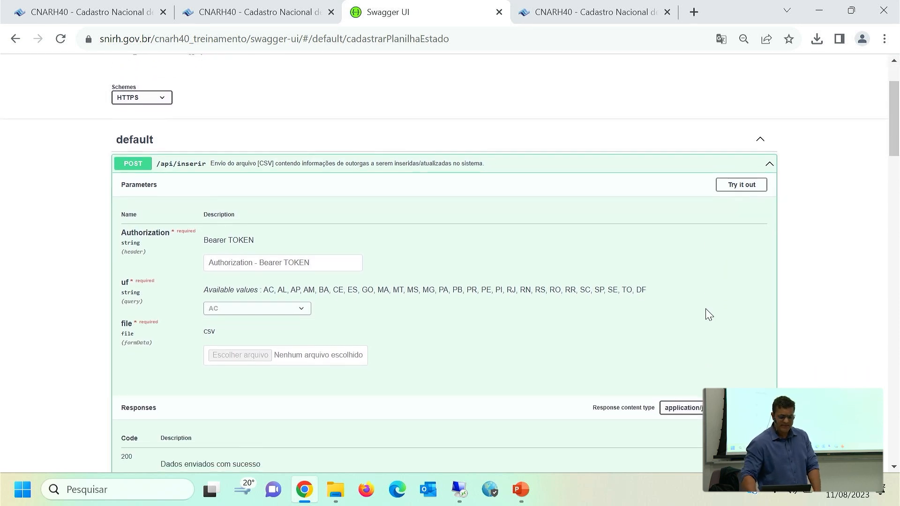
scroll(707, 314, down, 2)
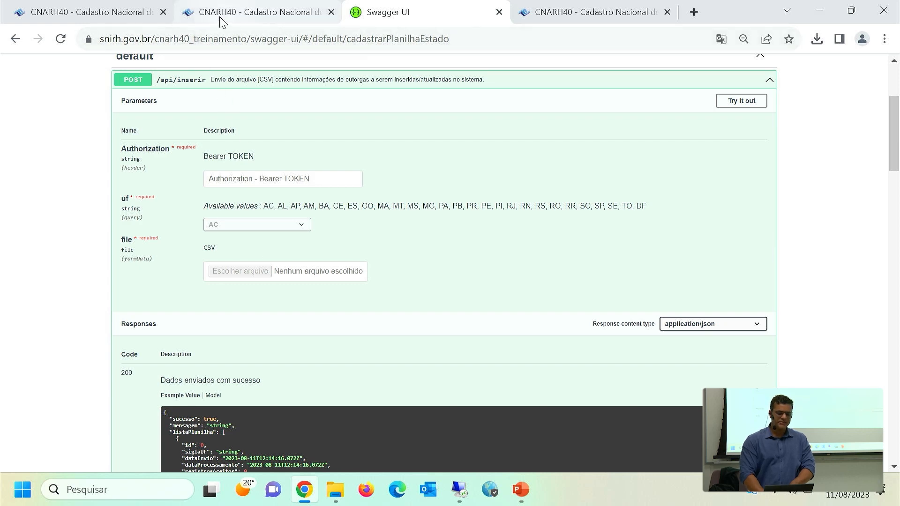
In the CNARH40 training environment, open Dados Enviados under Carga de Dados and check the spreadsheets' Origem dos dados.
click(90, 15)
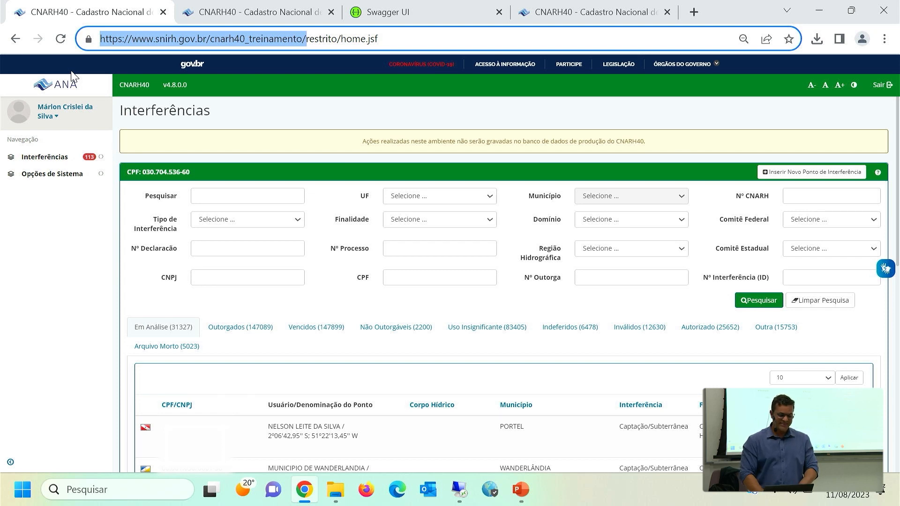
triple_click(426, 141)
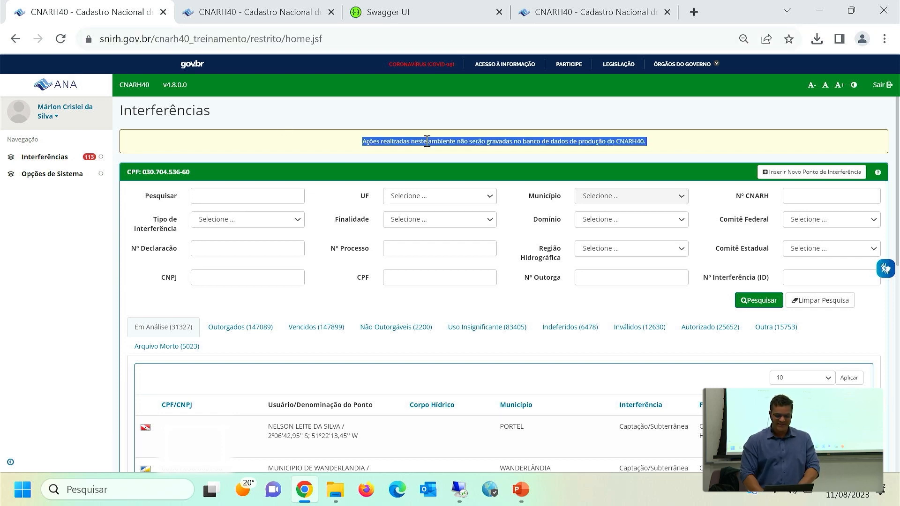
click(427, 141)
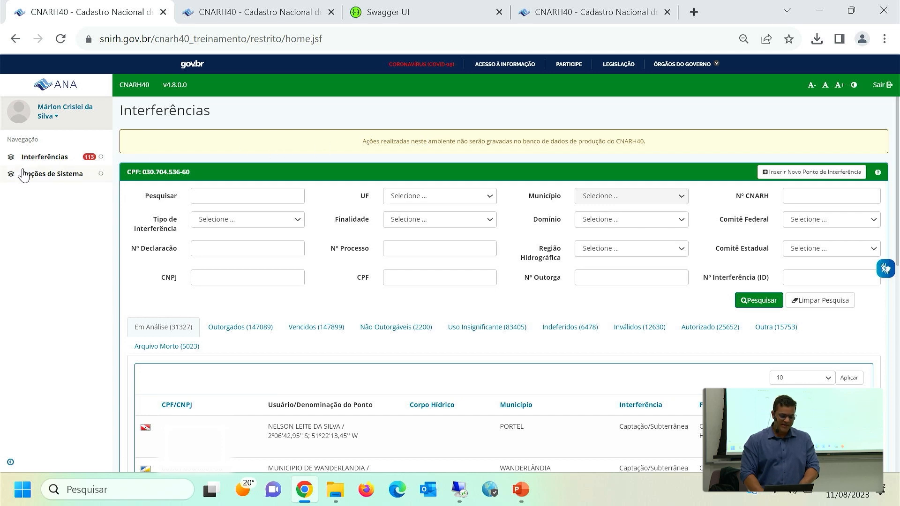
click(47, 160)
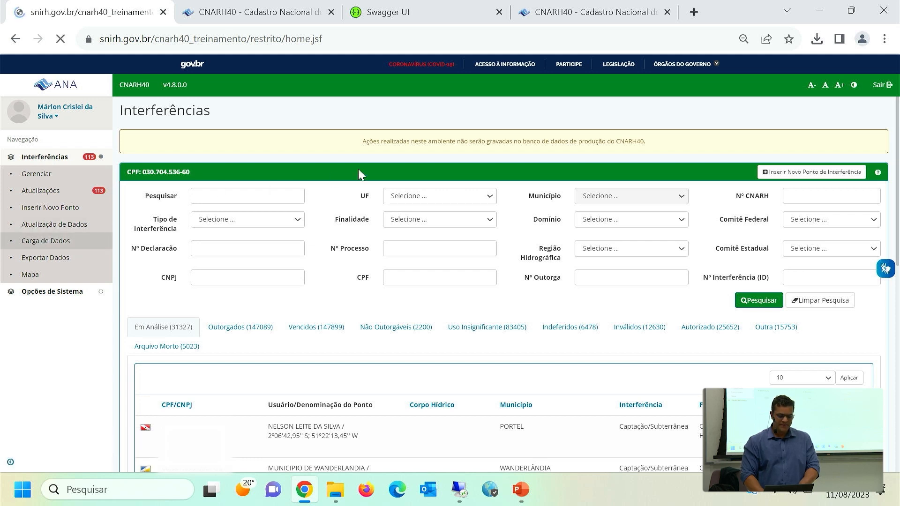
click(231, 178)
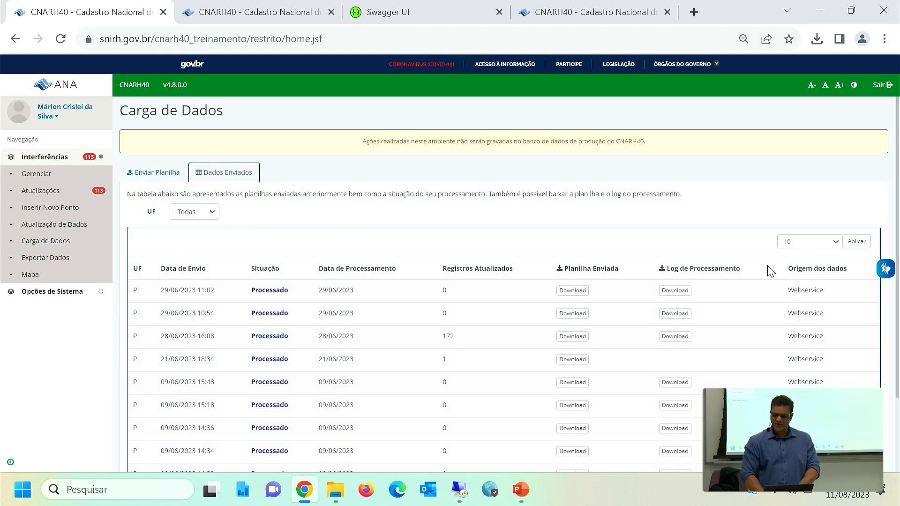
double_click(821, 290)
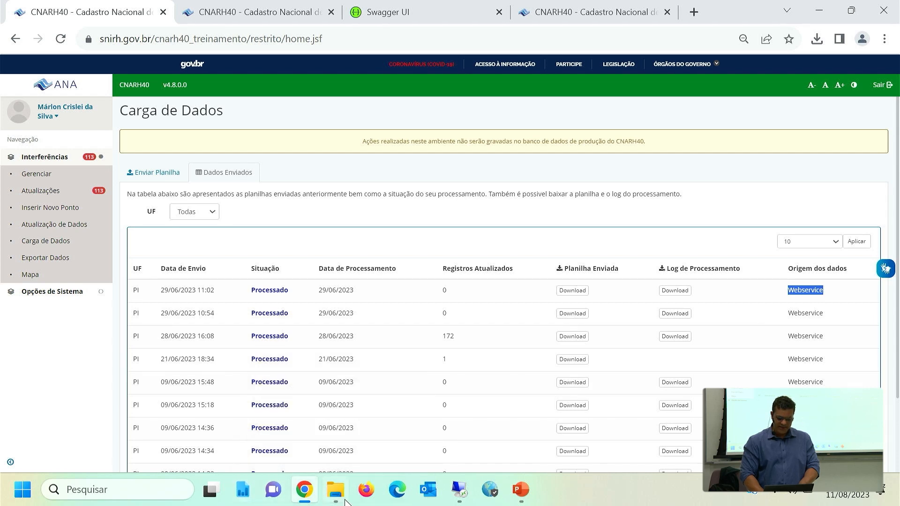
Switch to Postman in the remote session and copy the Authorization token from the Carga de Dados (Planilha CSV Binary) request headers.
click(469, 491)
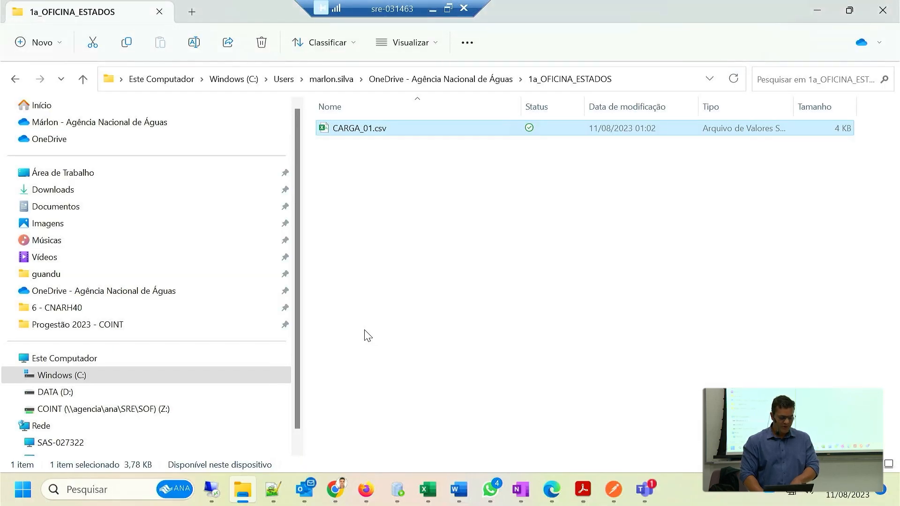
click(613, 489)
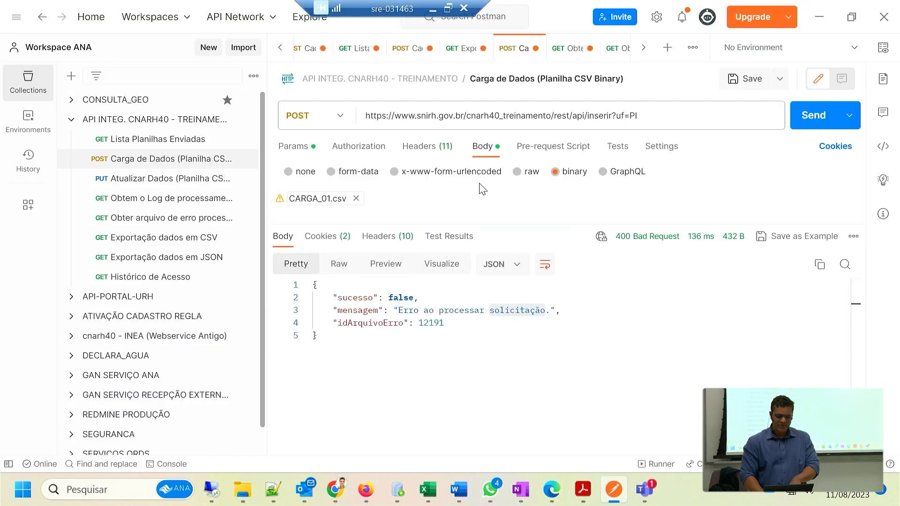
click(415, 149)
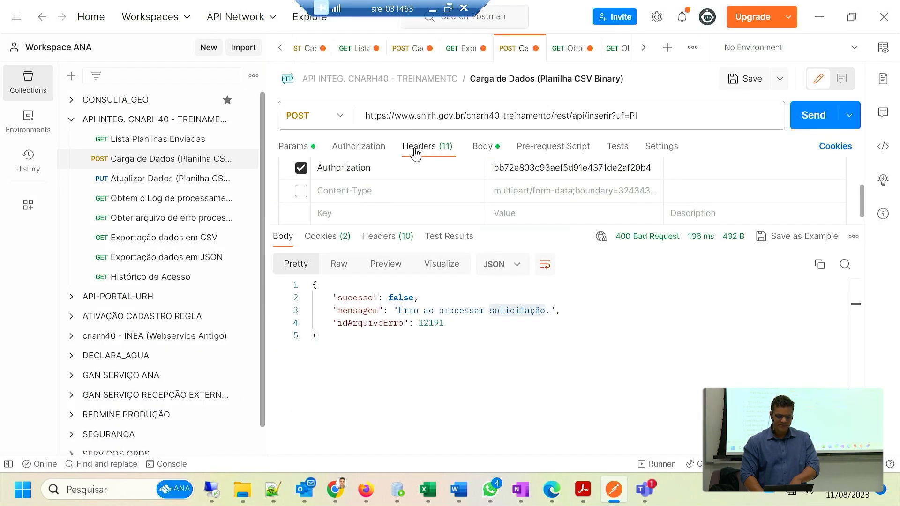
double_click(518, 169)
key(ctrl+c)
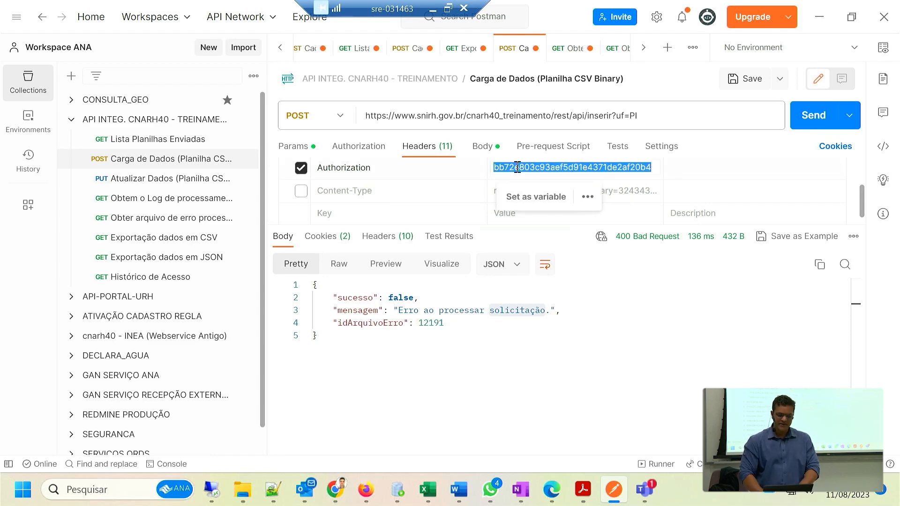
click(432, 9)
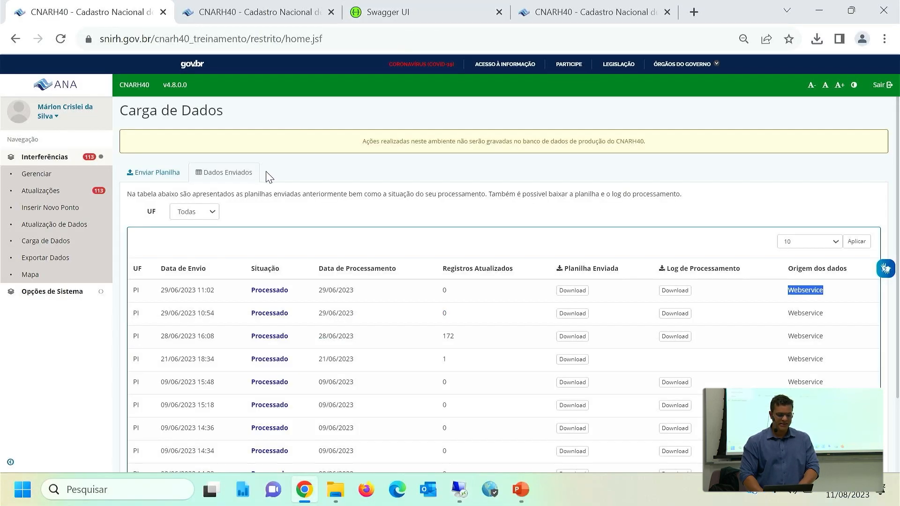
Enable trying out POST /api/inserir in Swagger UI, paste the Authorization token and set uf to PI.
click(406, 16)
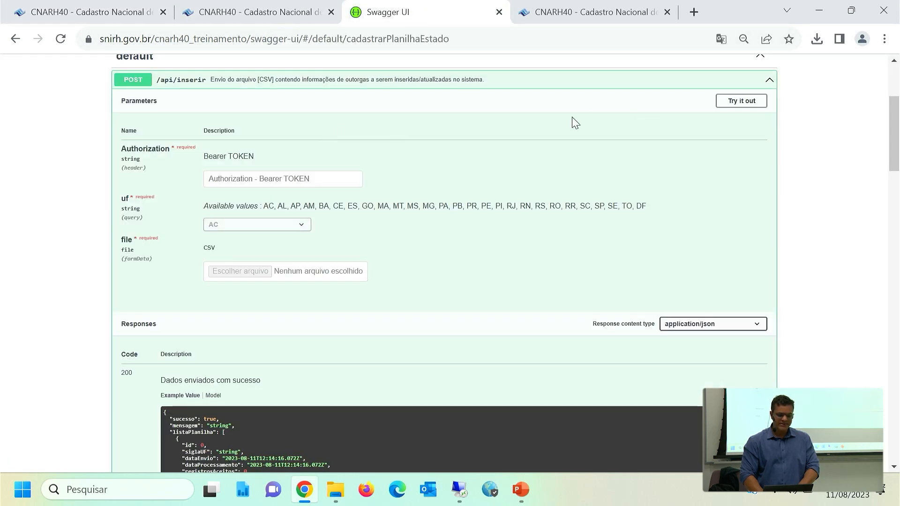
click(737, 101)
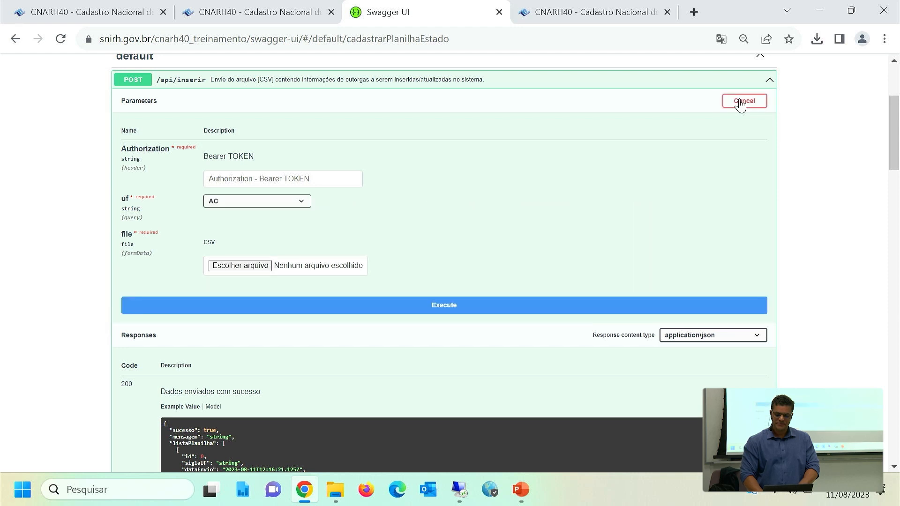
click(261, 181)
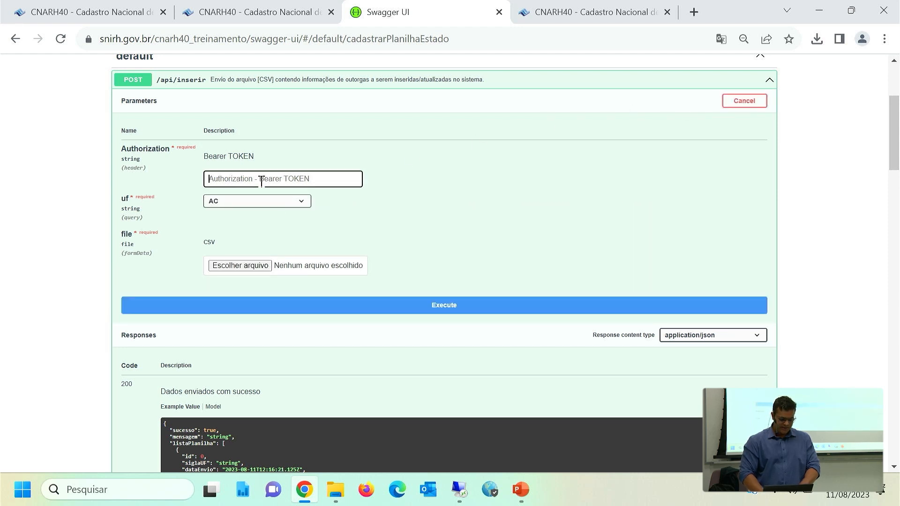
key(ctrl+v)
click(236, 202)
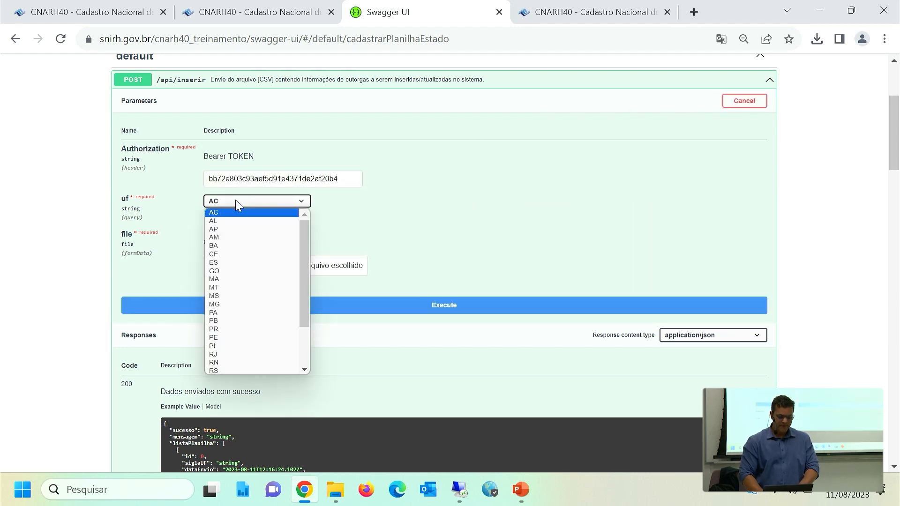
text(pi)
key(Return)
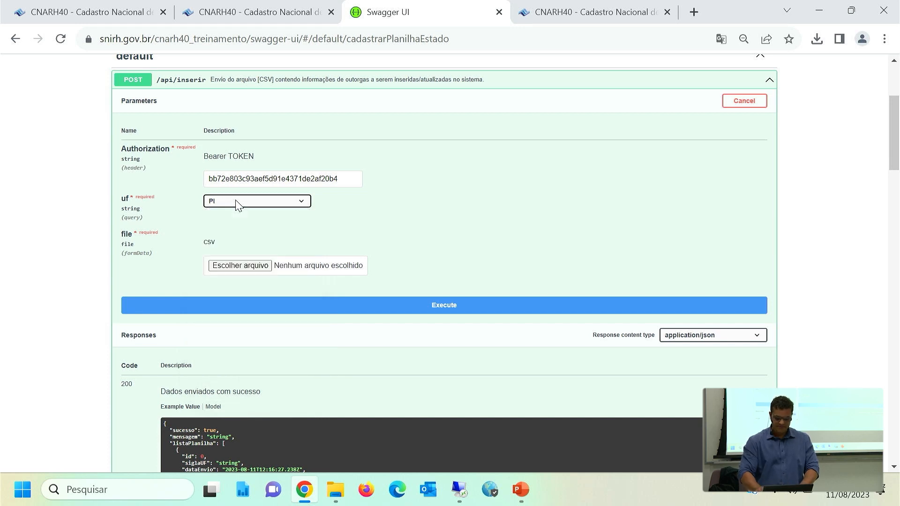
Attach CARGA_01 from Área de Trabalho as the CSV file and execute the /api/inserir request.
click(227, 267)
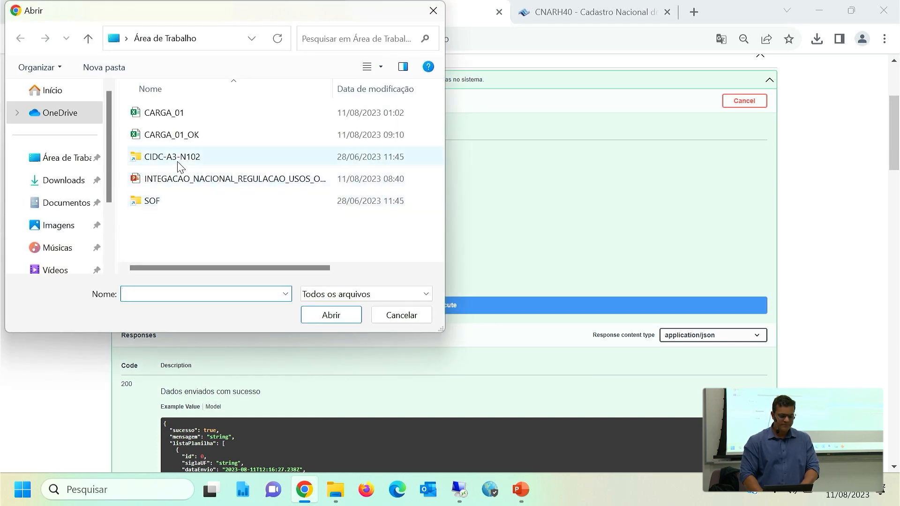
click(221, 114)
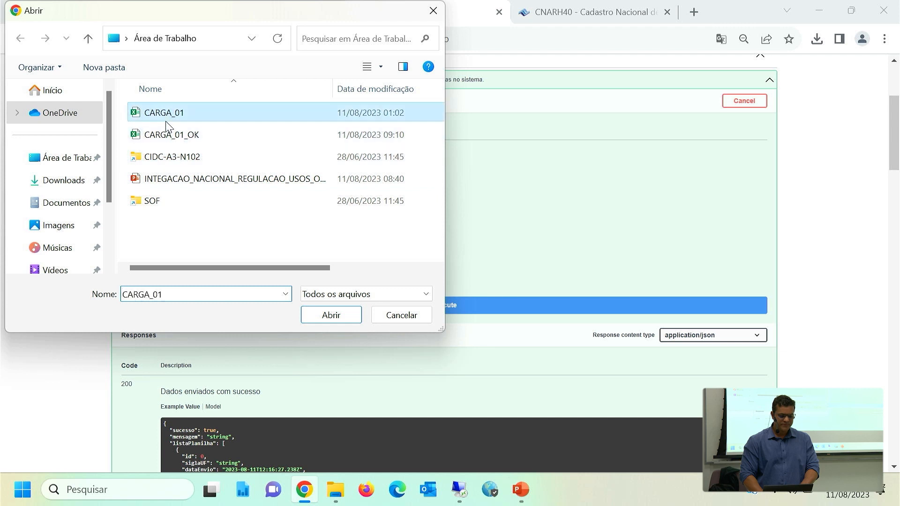
click(323, 317)
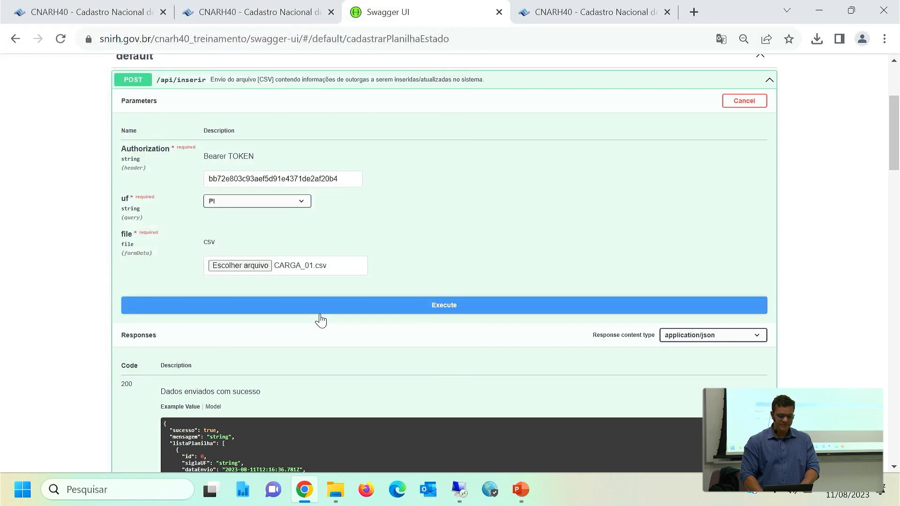
click(447, 309)
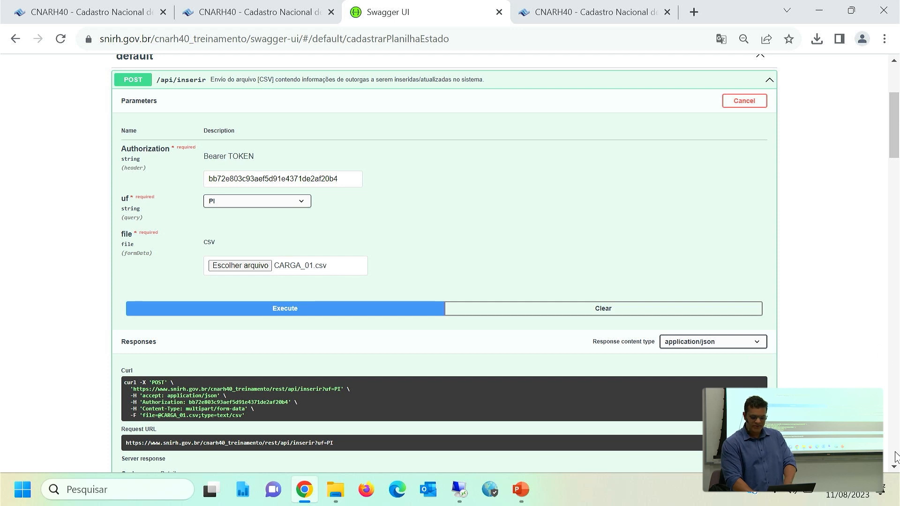
Examine the server response code and message for the /api/inserir request and return to its parameters.
scroll(307, 400, down, 5)
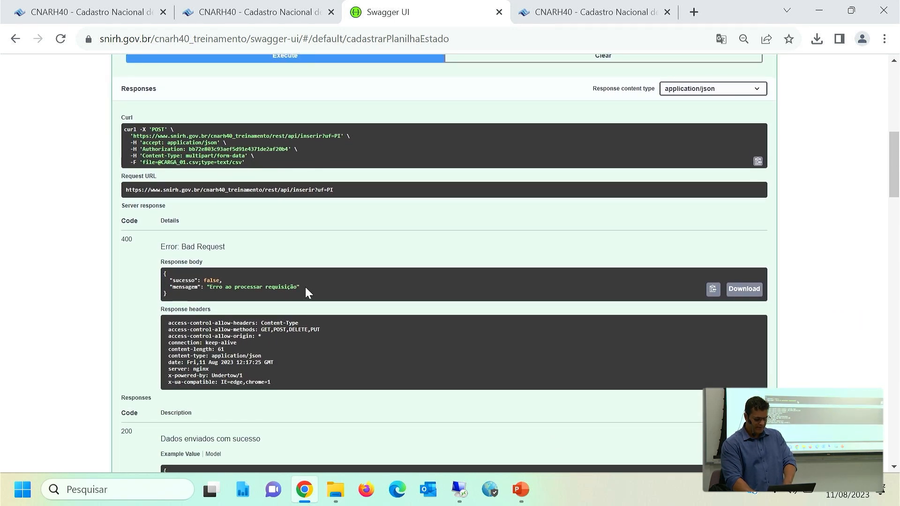
drag(305, 287, 180, 298)
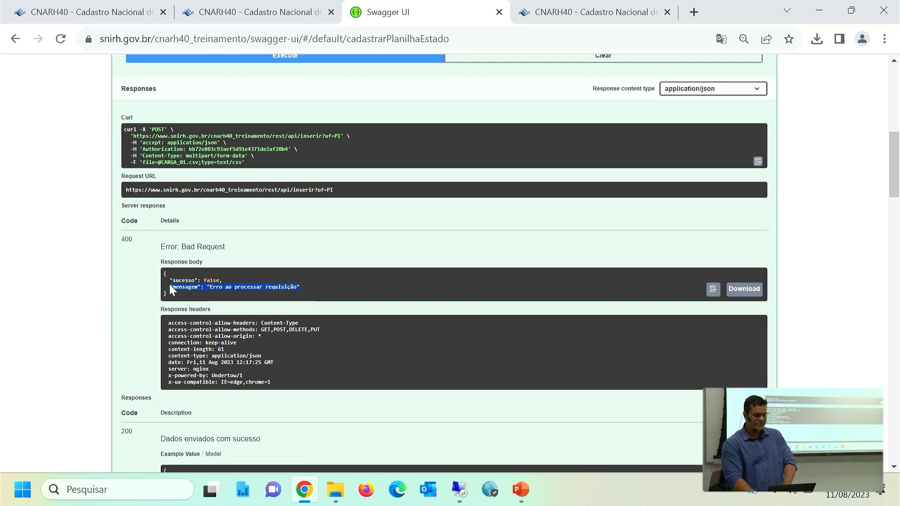
click(95, 128)
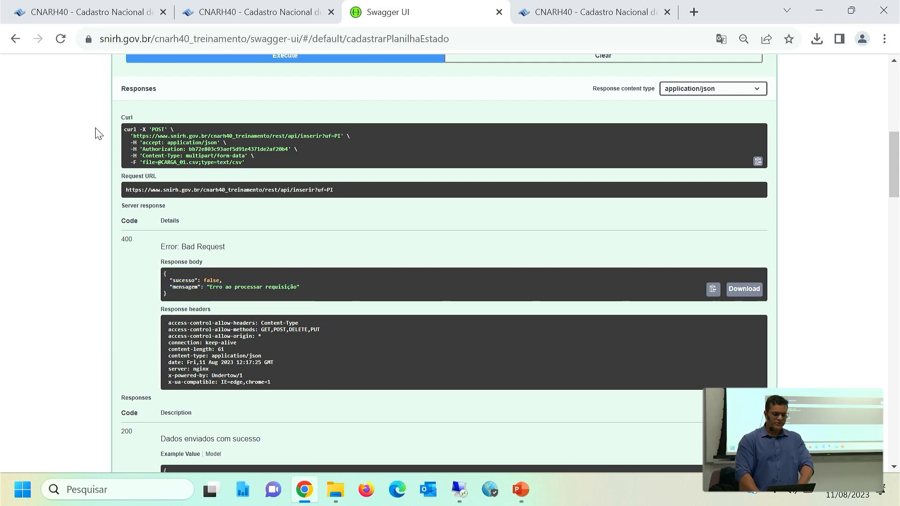
scroll(96, 128, up, 2)
scroll(98, 133, up, 6)
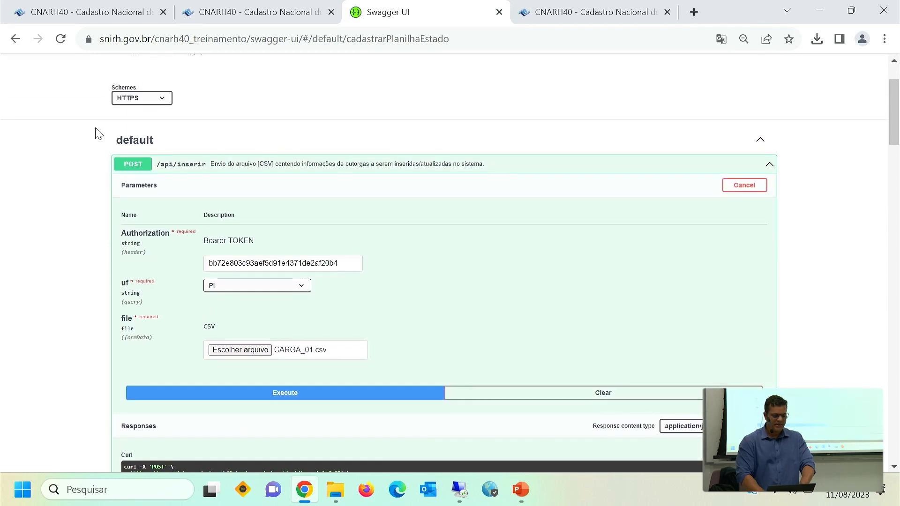
Collapse /api/inserir, enable trying out GET /api/exportacao/json, paste the Authorization token and set uf to PI.
click(240, 170)
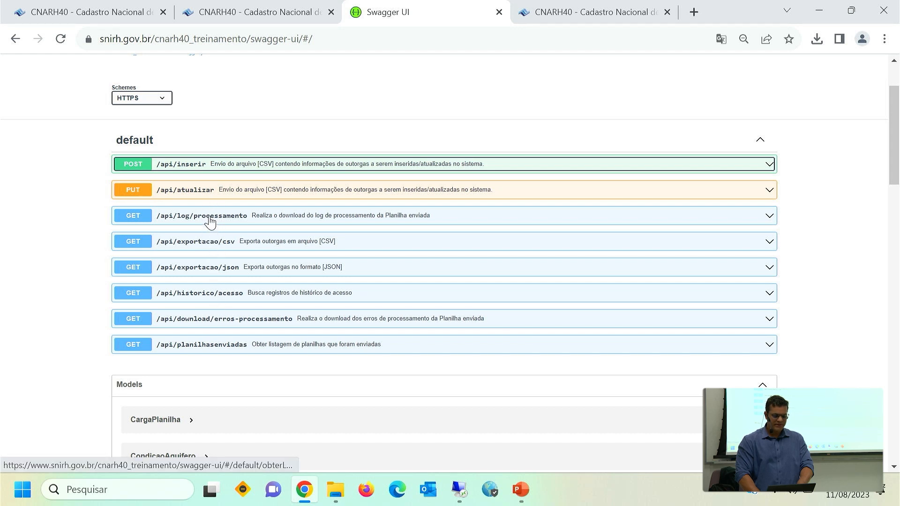
click(203, 274)
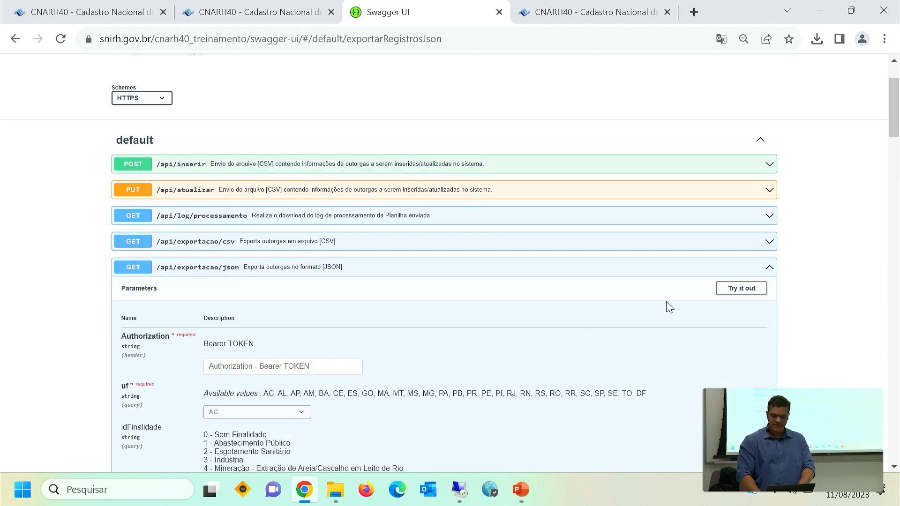
click(733, 292)
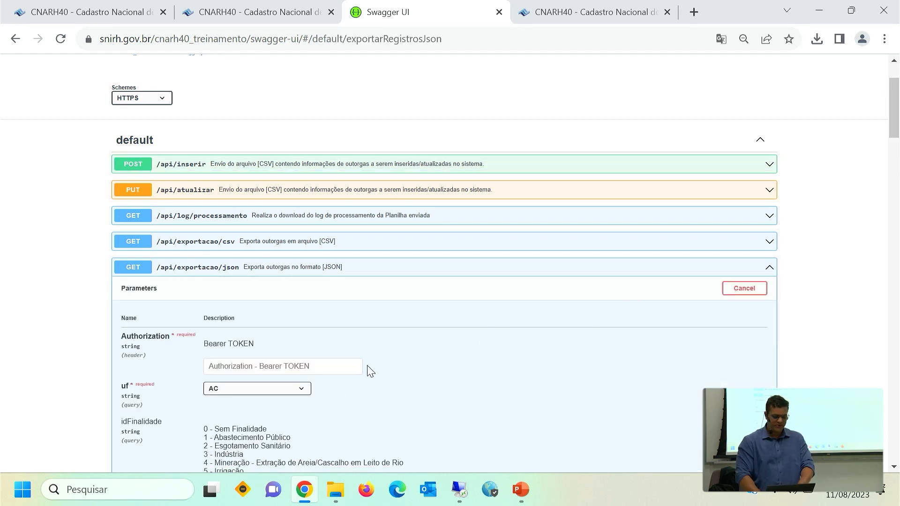
click(323, 366)
key(ctrl+v)
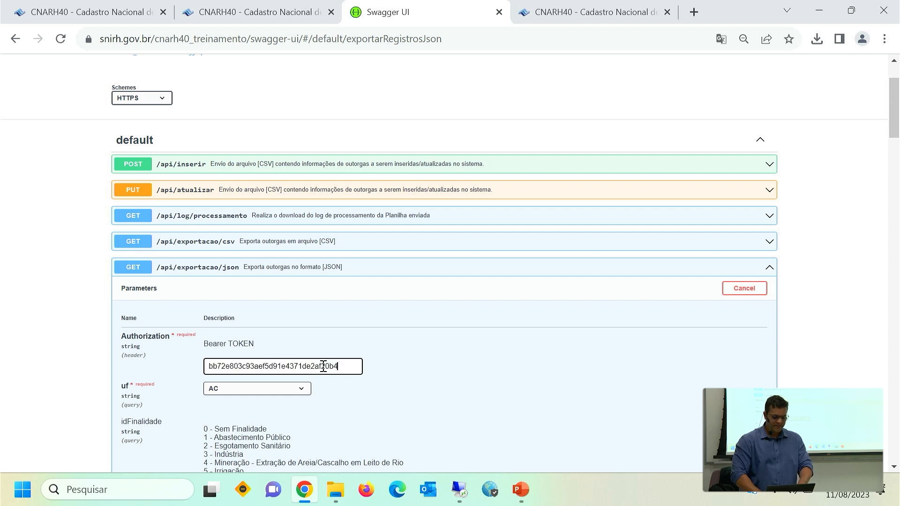
click(279, 391)
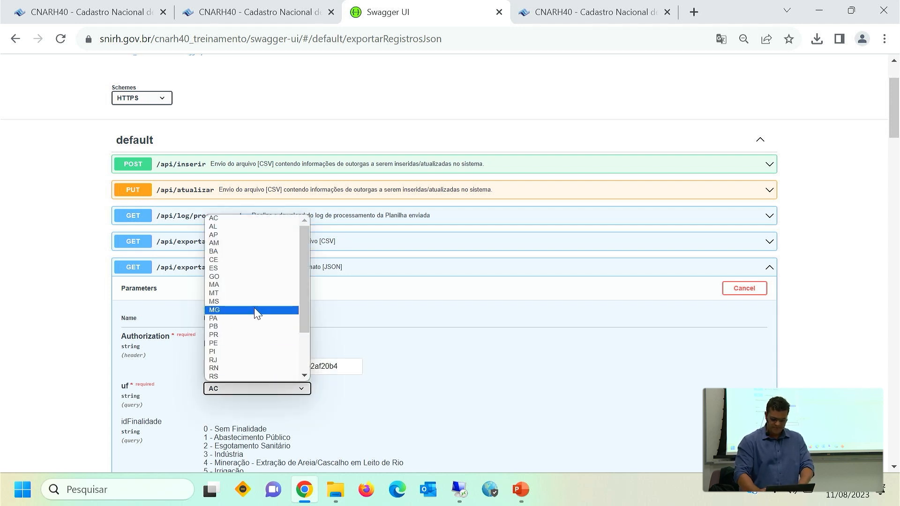
text(pi)
key(Return)
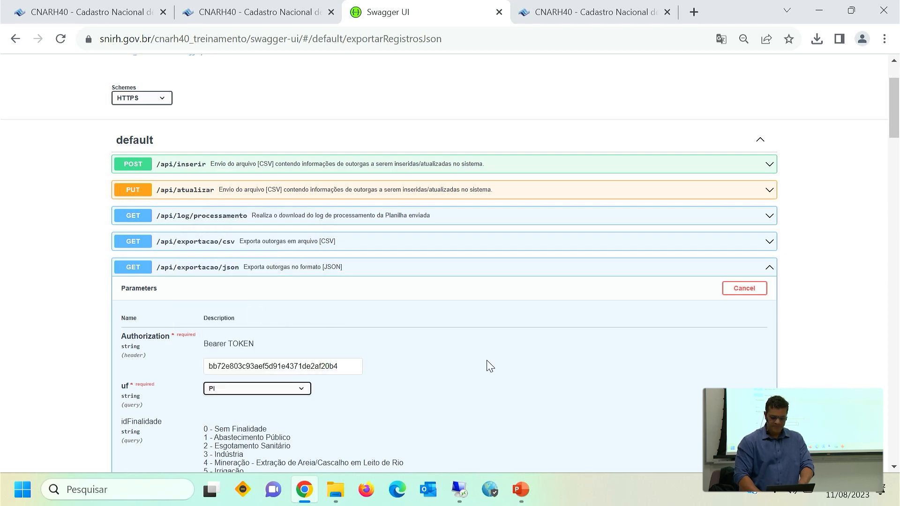
Set the idFinalidade filter of the /api/exportacao/json request to 2 (Esgotamento Sanitário).
scroll(490, 365, down, 7)
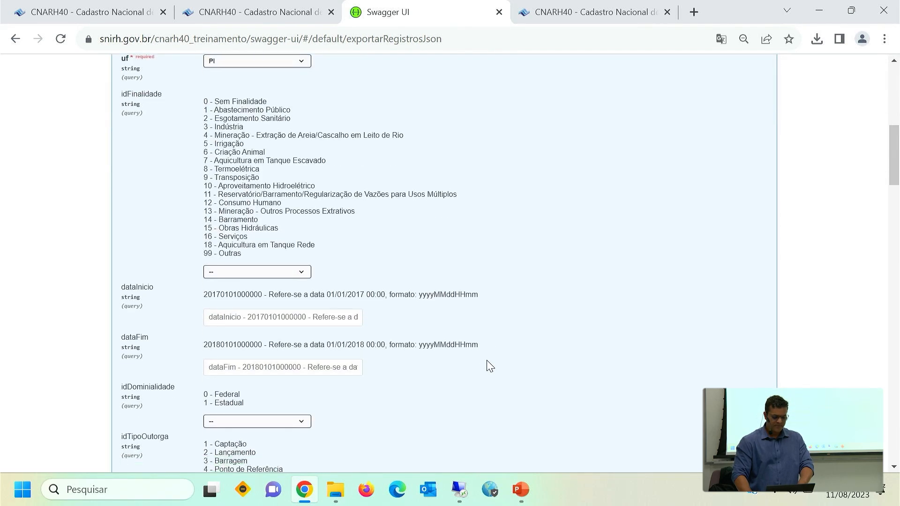
scroll(490, 365, down, 4)
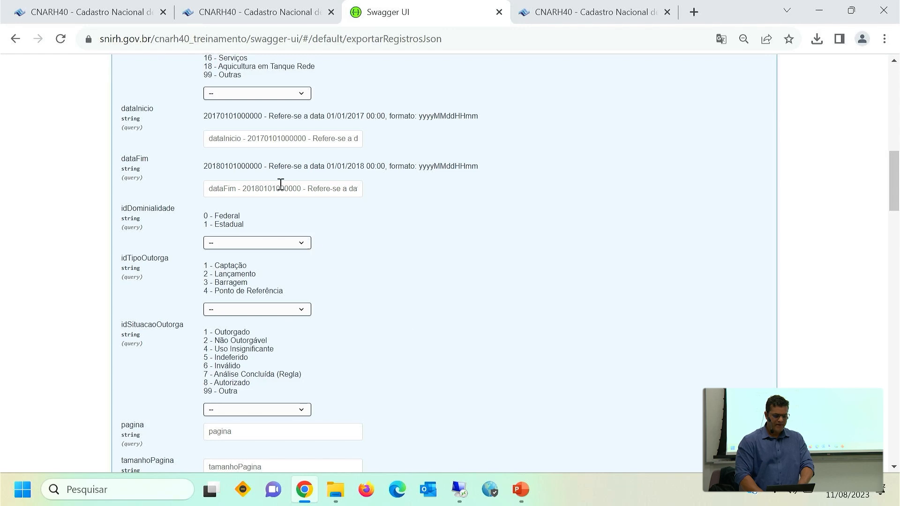
click(278, 96)
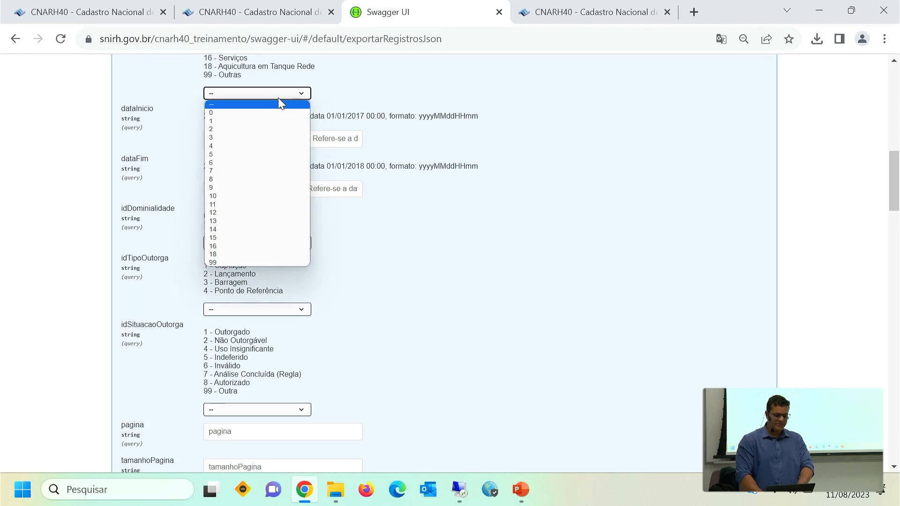
click(386, 89)
scroll(385, 89, up, 1)
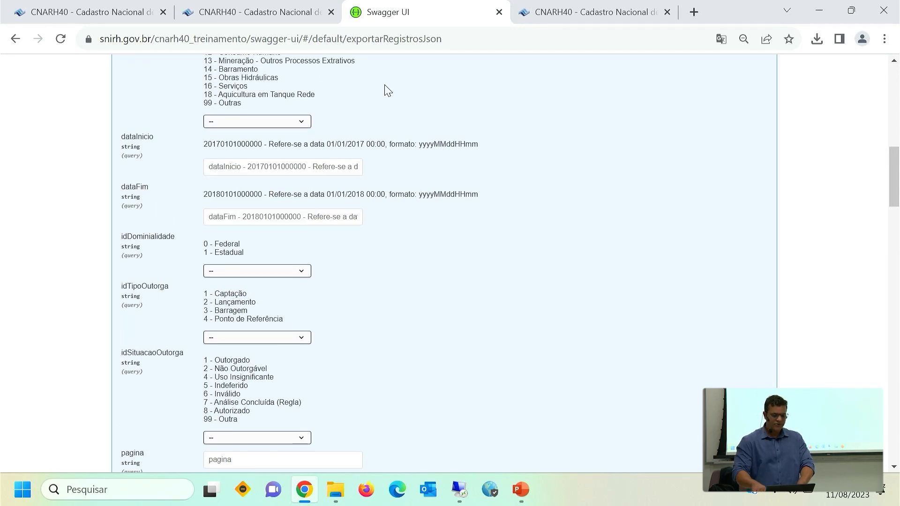
scroll(385, 89, up, 5)
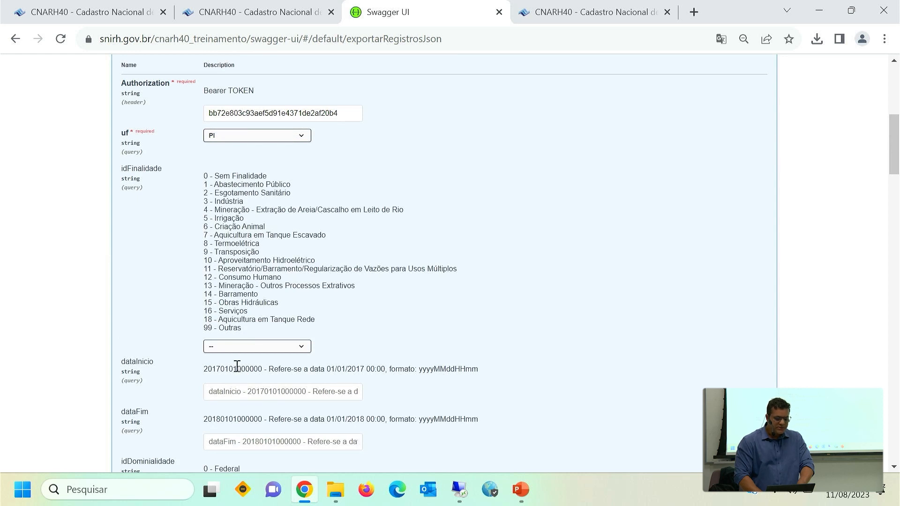
click(248, 350)
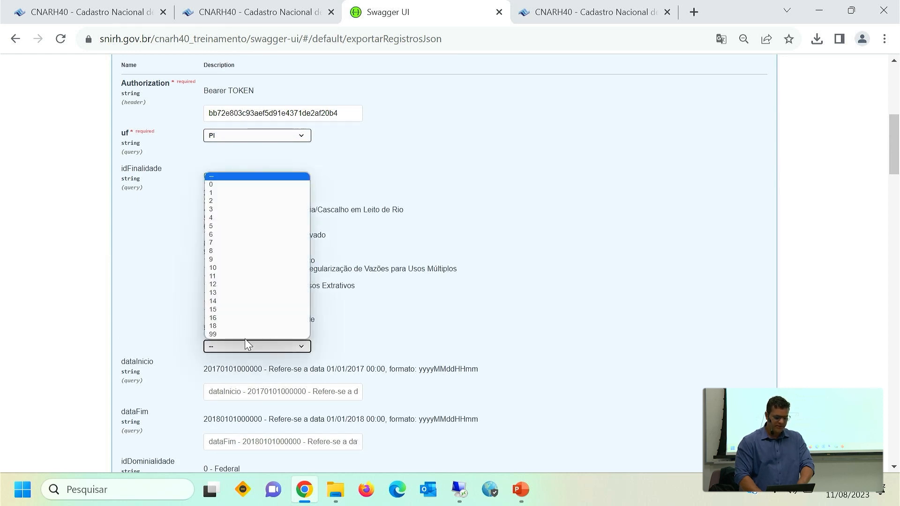
click(235, 205)
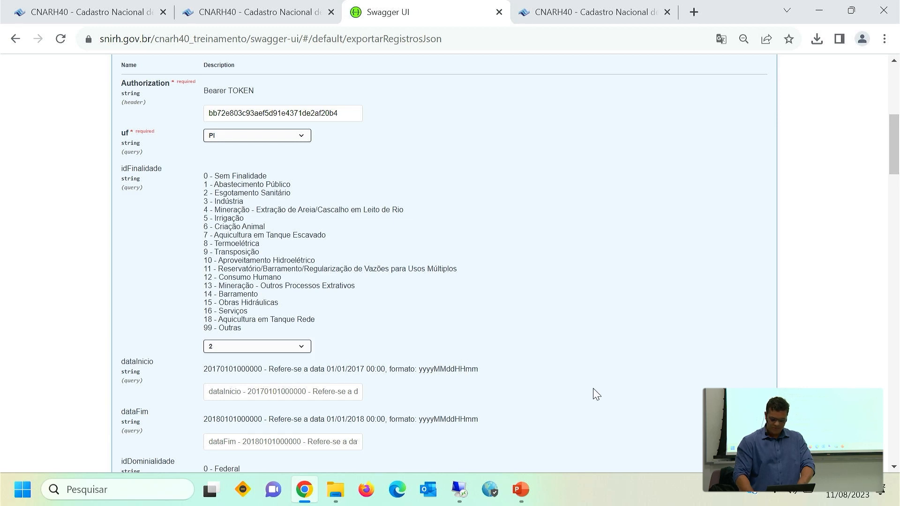
Set idDominialidade to 1 (Estadual) and execute the /api/exportacao/json request.
scroll(595, 394, down, 4)
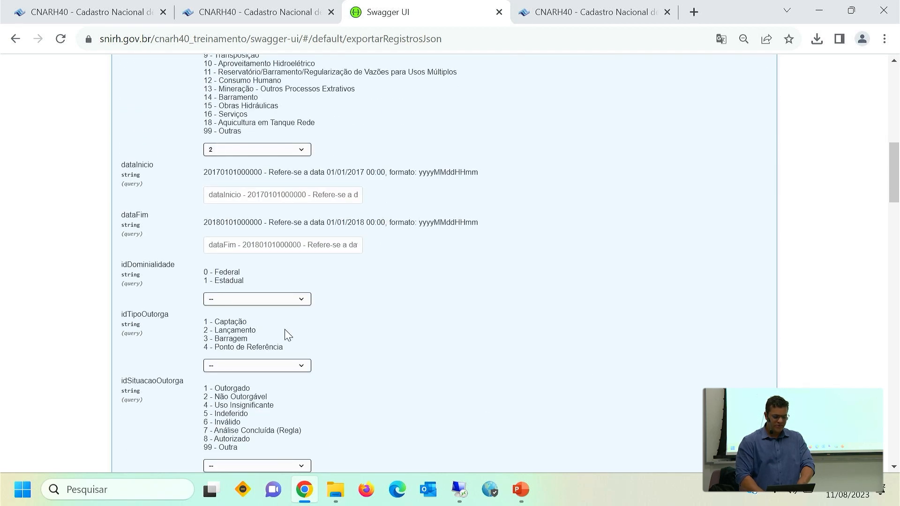
click(290, 300)
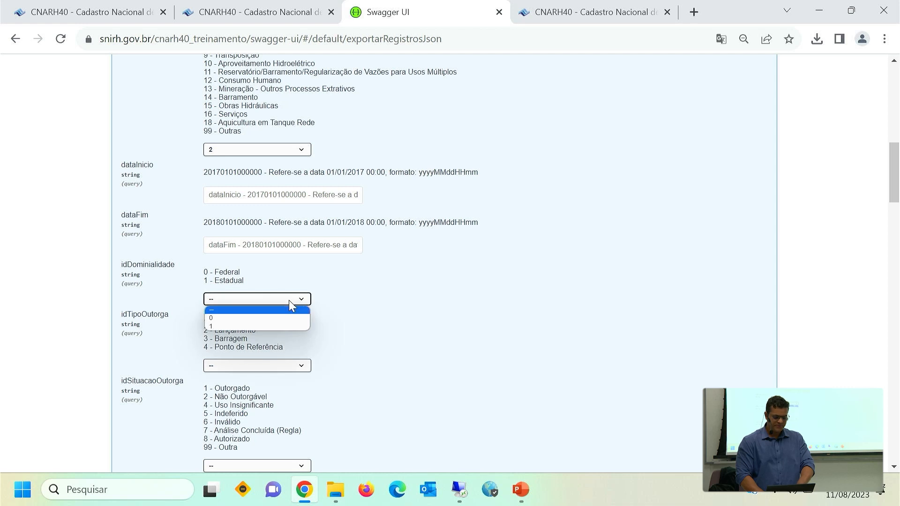
key(Down)
key(Down)
key(Return)
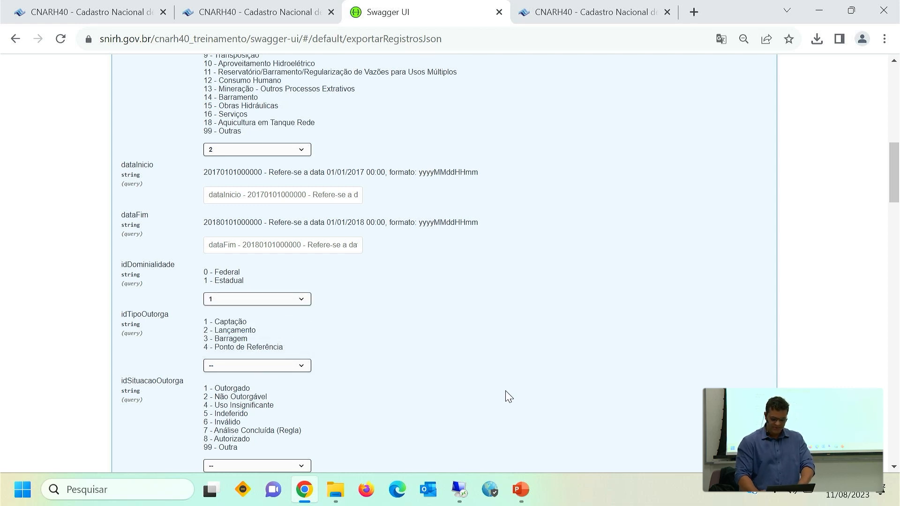
scroll(508, 396, down, 5)
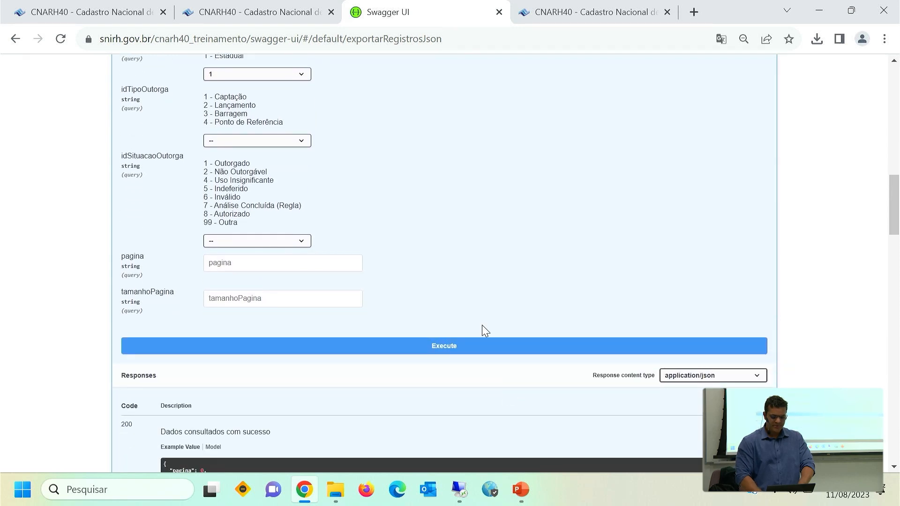
click(481, 347)
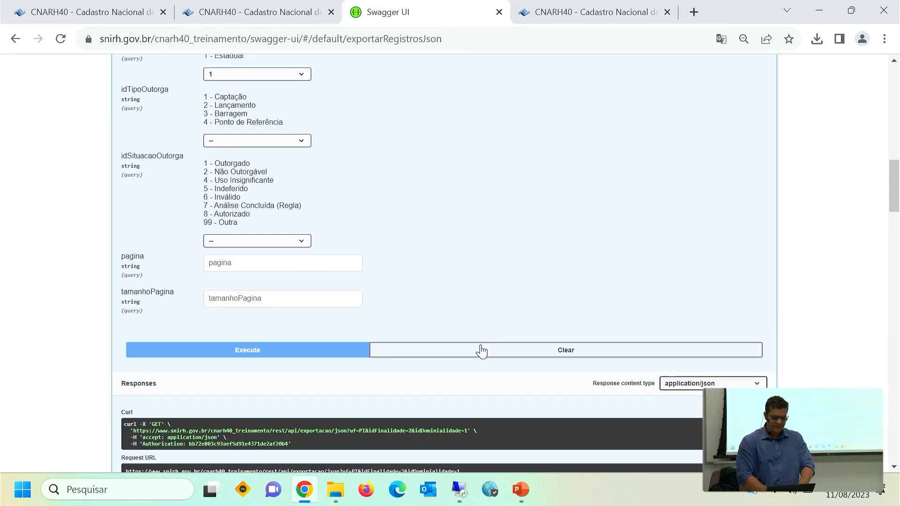
Examine the JSON response body of the export request, including totalRegistros and the fields of the returned records.
scroll(483, 350, down, 4)
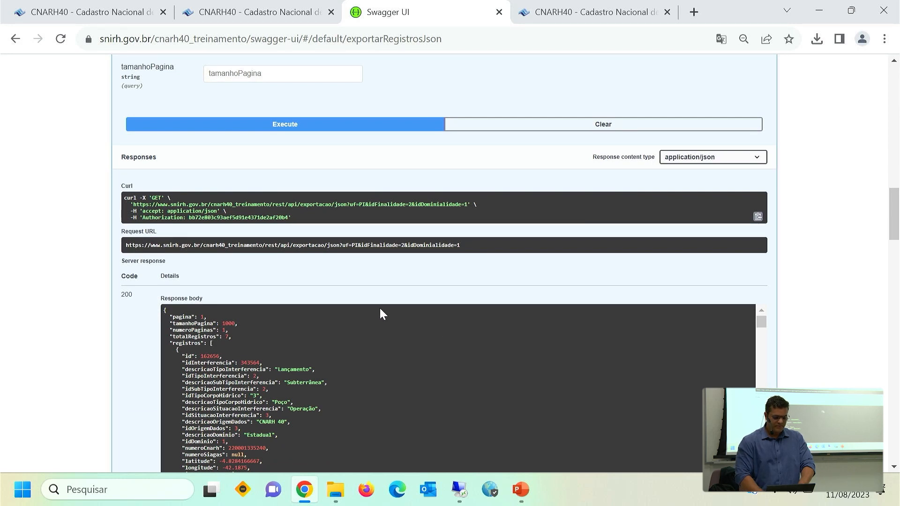
triple_click(320, 337)
scroll(321, 336, down, 1)
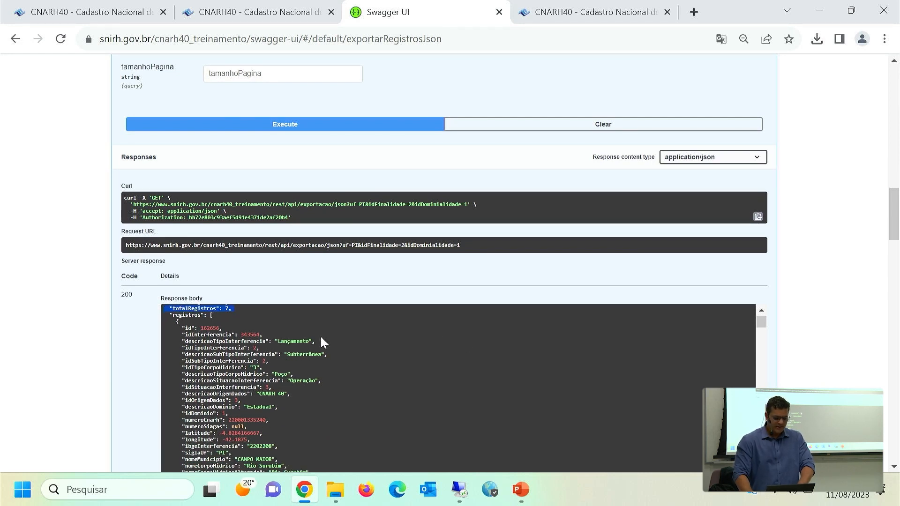
click(789, 337)
scroll(789, 337, down, 3)
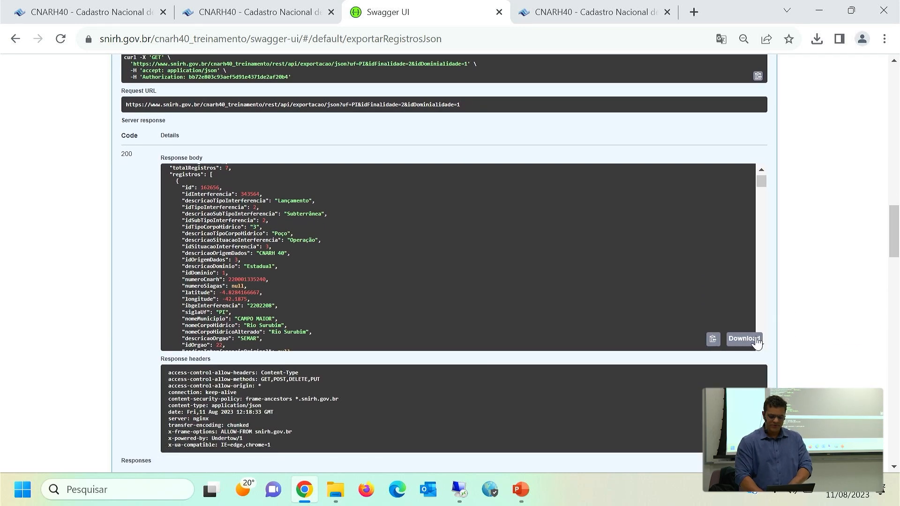
drag(228, 174, 228, 353)
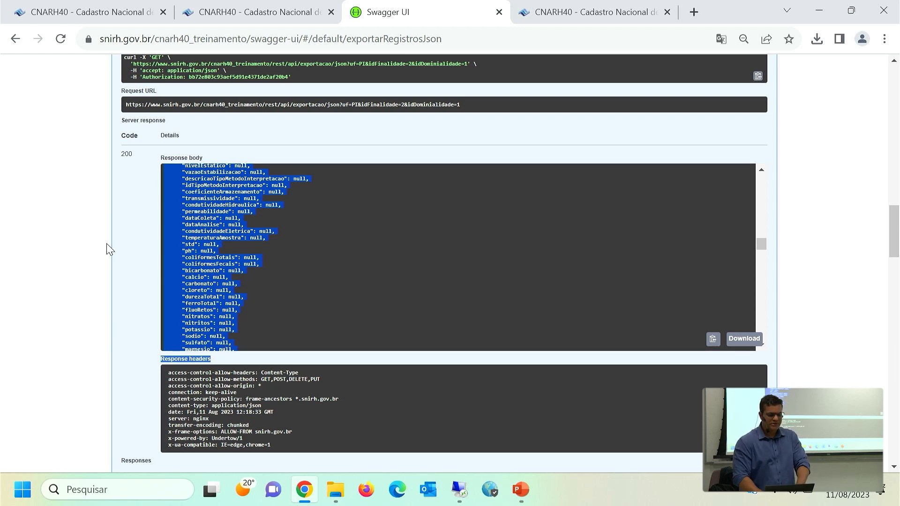
Check the training environment's sent spreadsheets and open Dados Enviados under Carga de Dados in the production CNARH40.
click(146, 20)
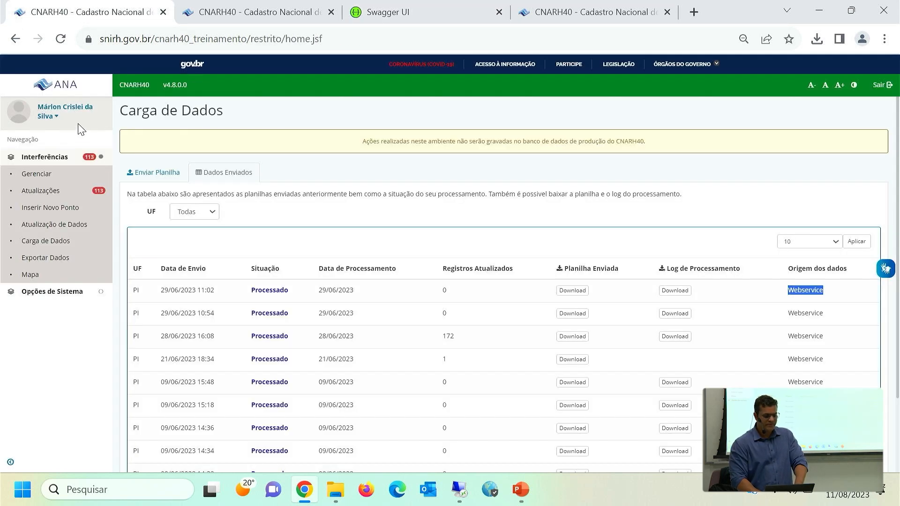
click(221, 14)
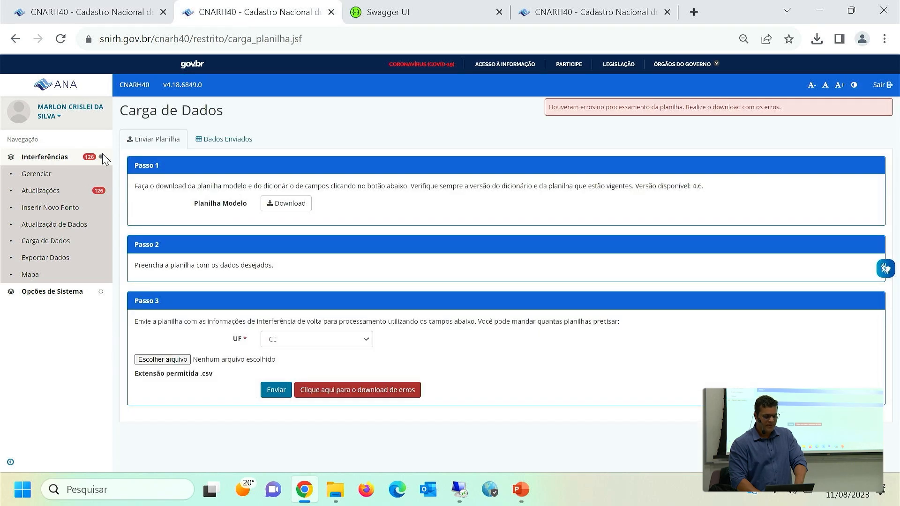
click(51, 248)
click(235, 143)
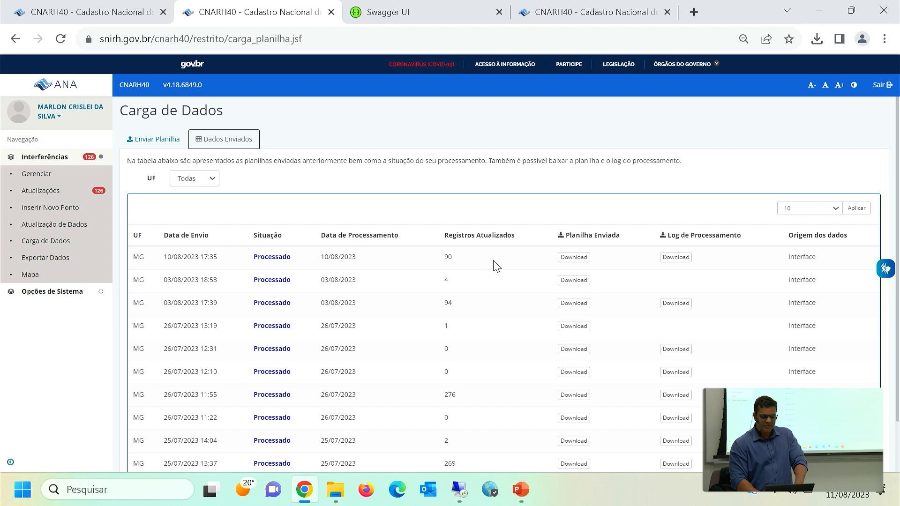
Switch to the hmg.snirh.gov.br CNARH40, reload its Dados Enviados list and check the processing status of the PI spreadsheet sent 11/08/2023.
click(564, 13)
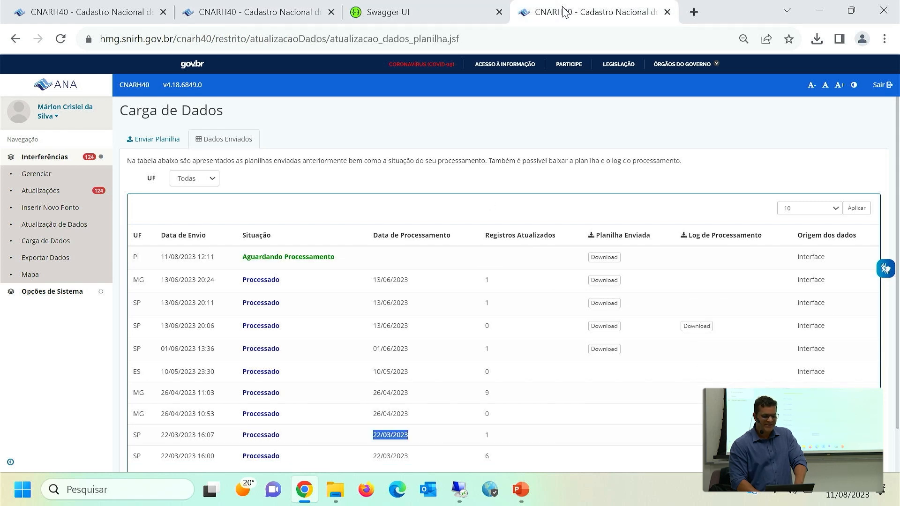
click(172, 141)
click(224, 140)
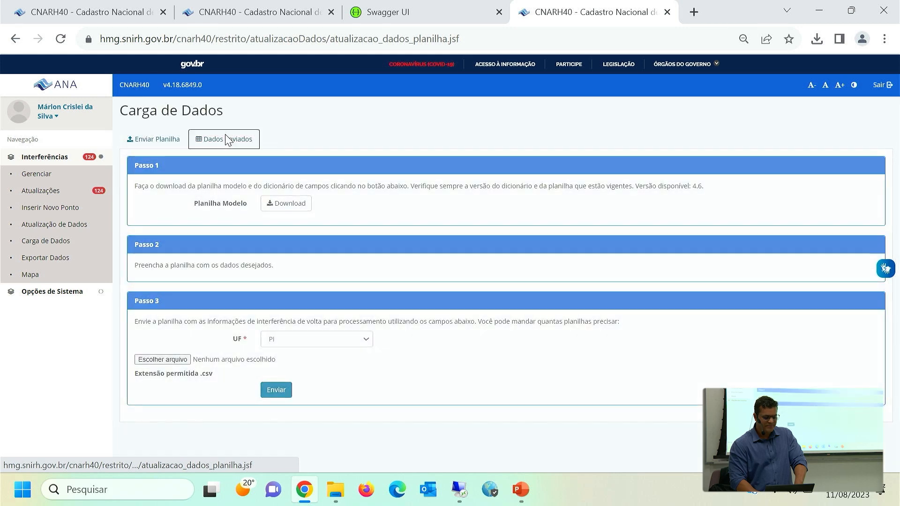
double_click(263, 257)
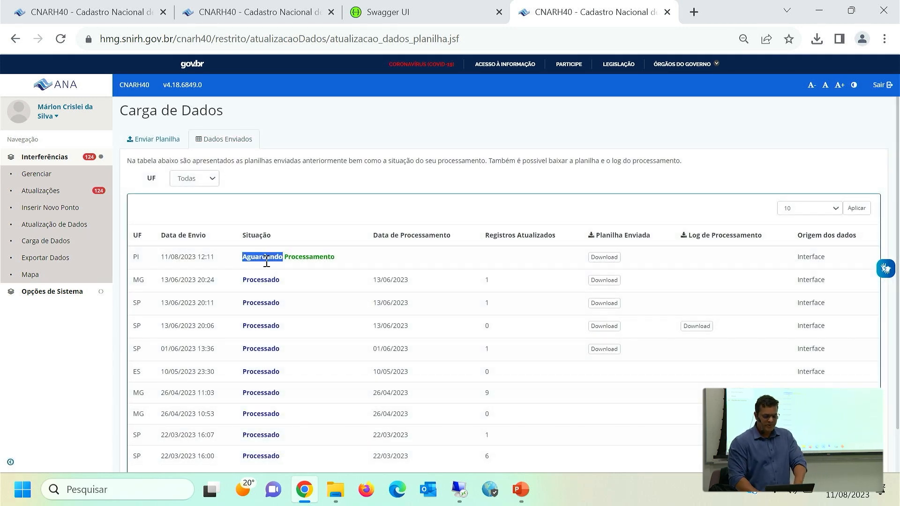
click(328, 257)
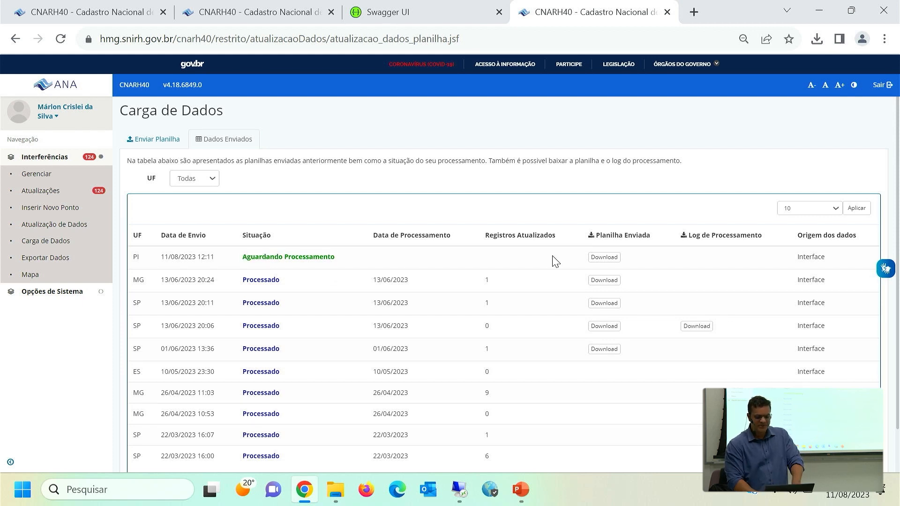
Download and open the processing log of the SP spreadsheet sent 13/06/2023 20:06, and examine the rejected record's error code.
click(705, 329)
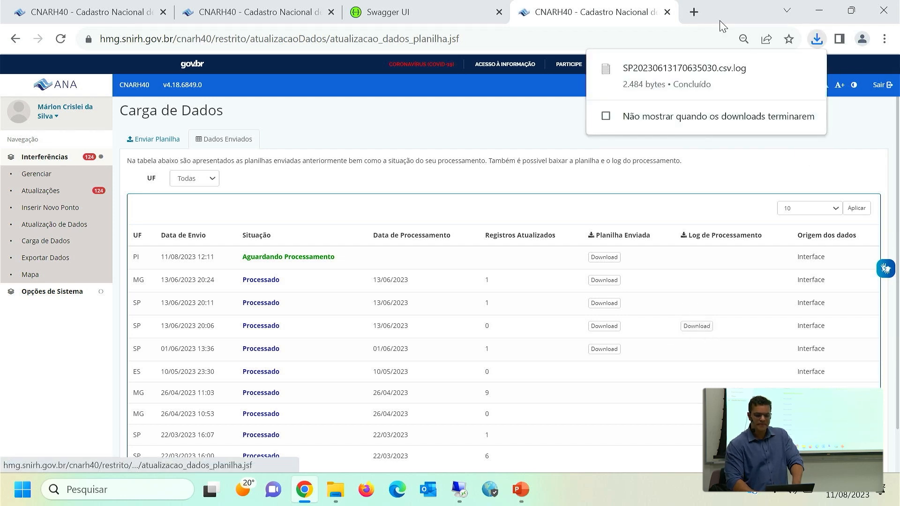
click(682, 82)
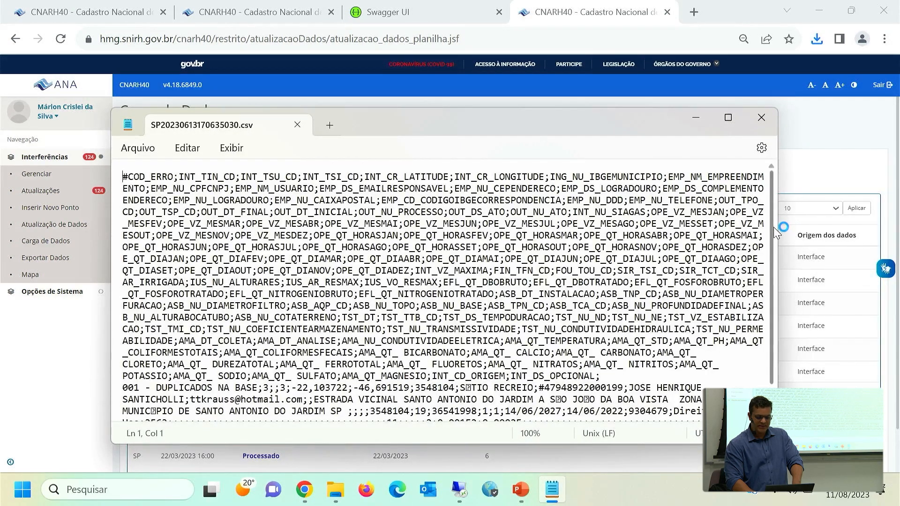
scroll(774, 237, down, 3)
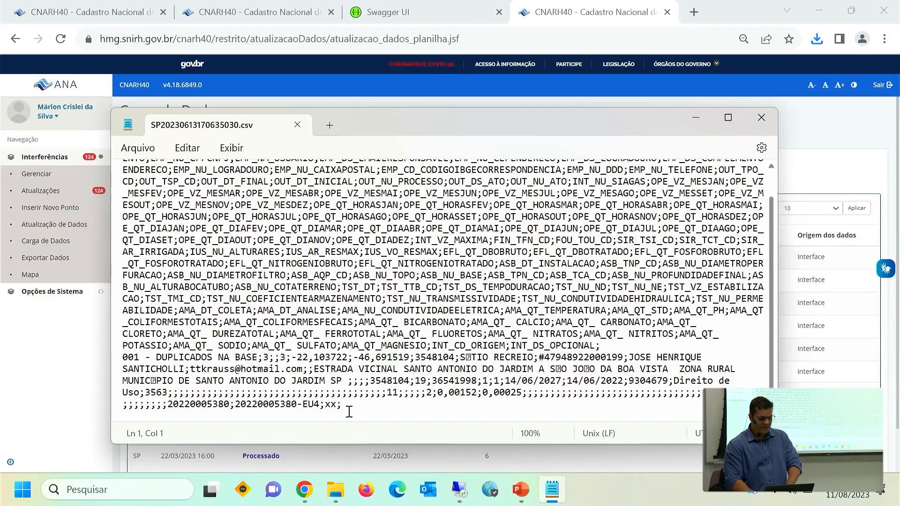
click(116, 363)
click(266, 362)
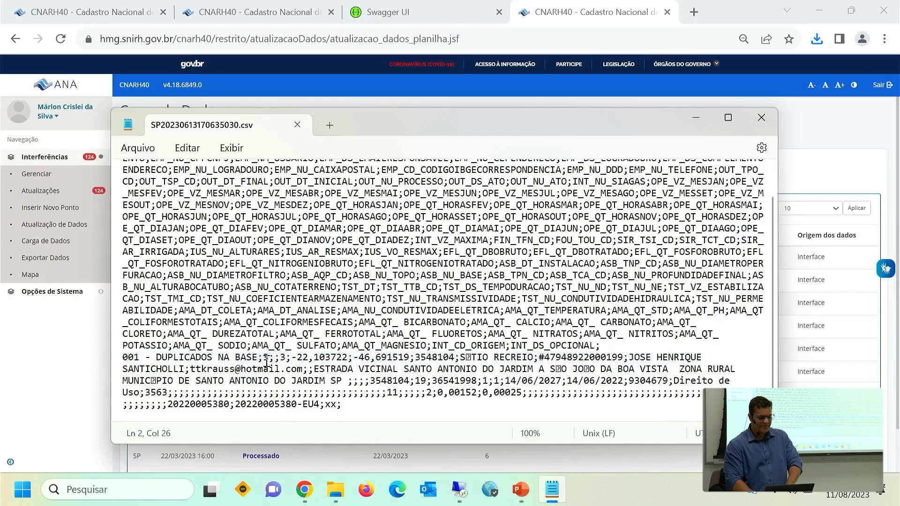
drag(258, 357, 128, 360)
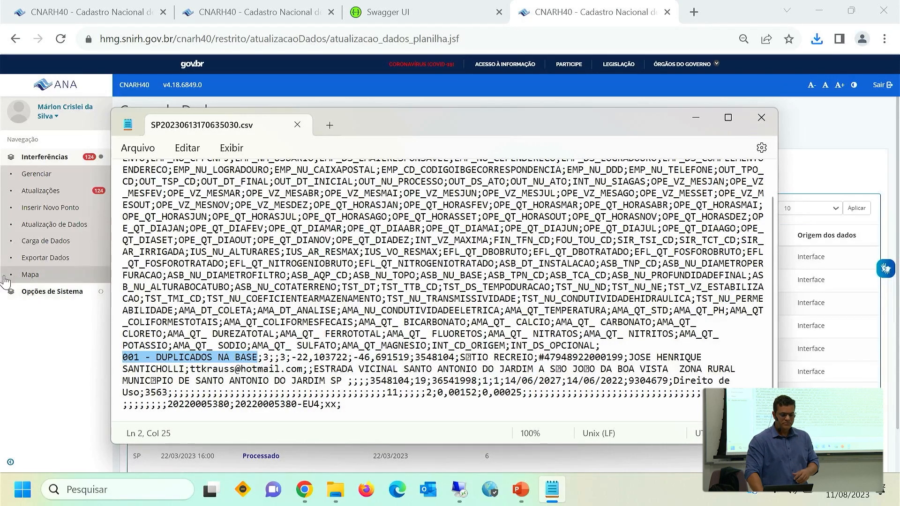
Download the Roteiro de Utilização do CNARH40 from the system options and open the PDF Roteiro_utilizacao_CNARH40.pdf.
click(44, 292)
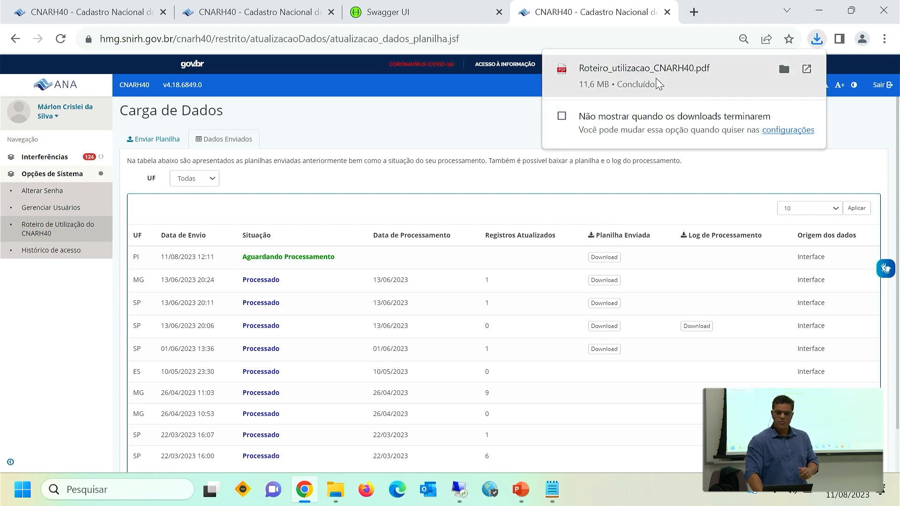
click(655, 78)
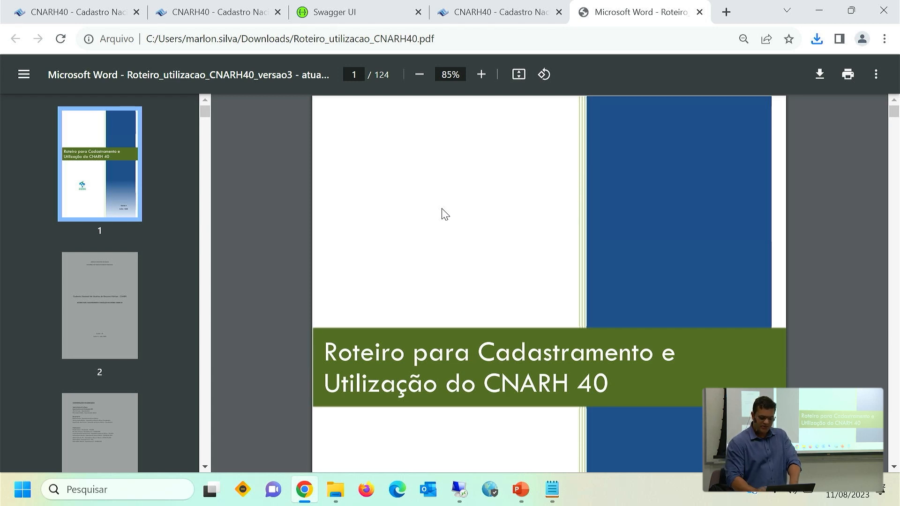
Skim the usage guide from the cover to the annex lists on page 67, and back to the Carga de Dados figures on page 56.
scroll(444, 214, down, 4)
scroll(445, 214, down, 20)
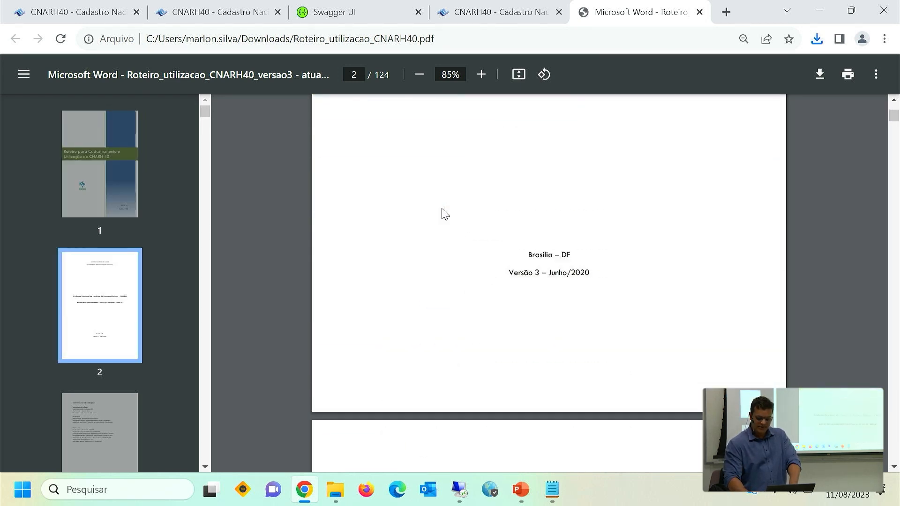
scroll(445, 214, down, 20)
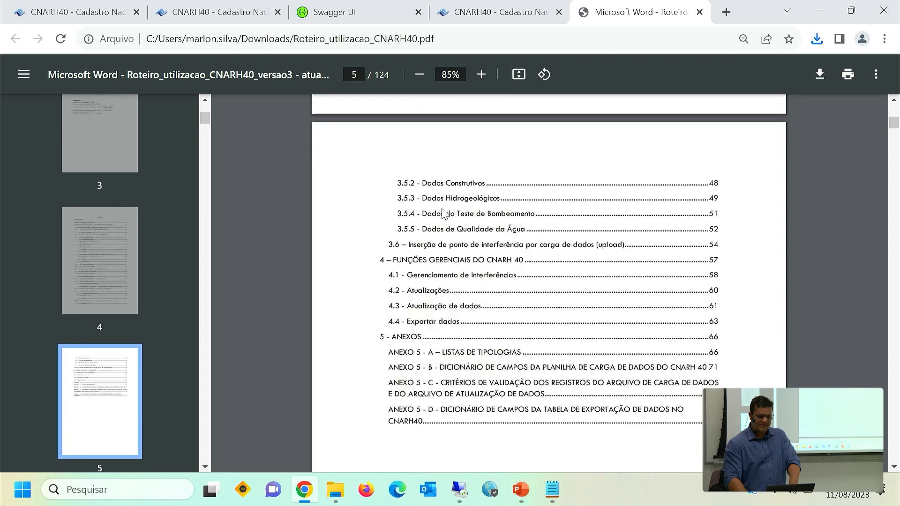
scroll(444, 214, down, 20)
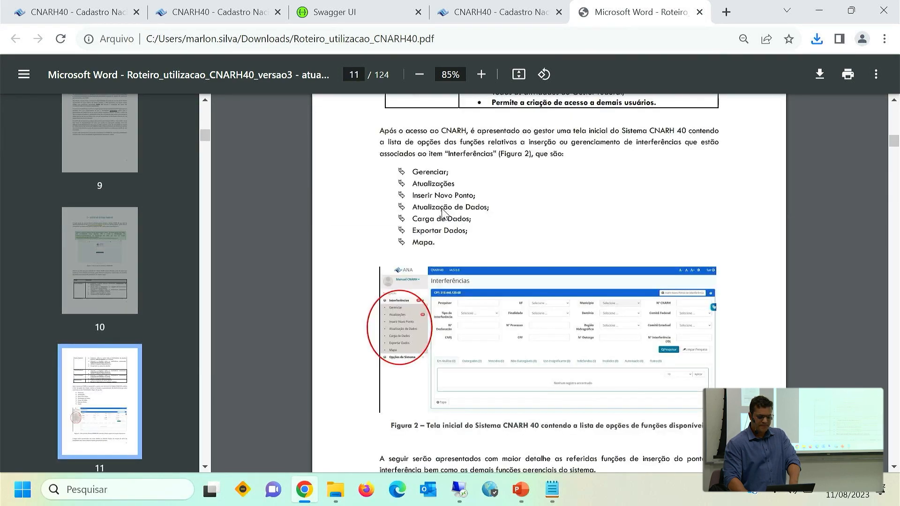
scroll(445, 214, down, 20)
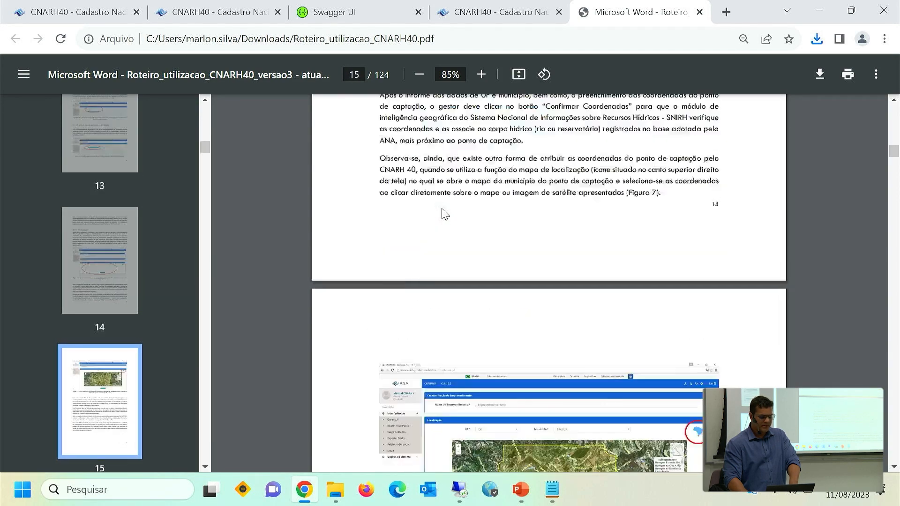
scroll(444, 215, down, 20)
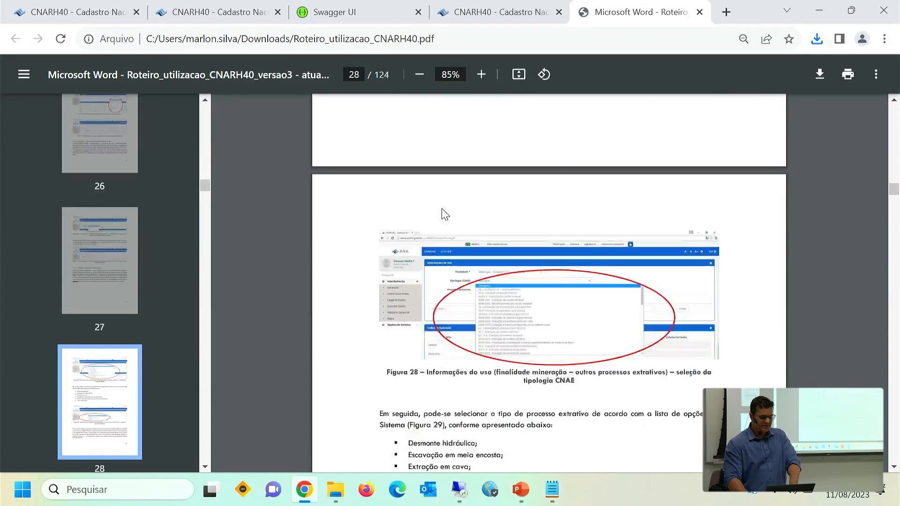
scroll(445, 214, down, 20)
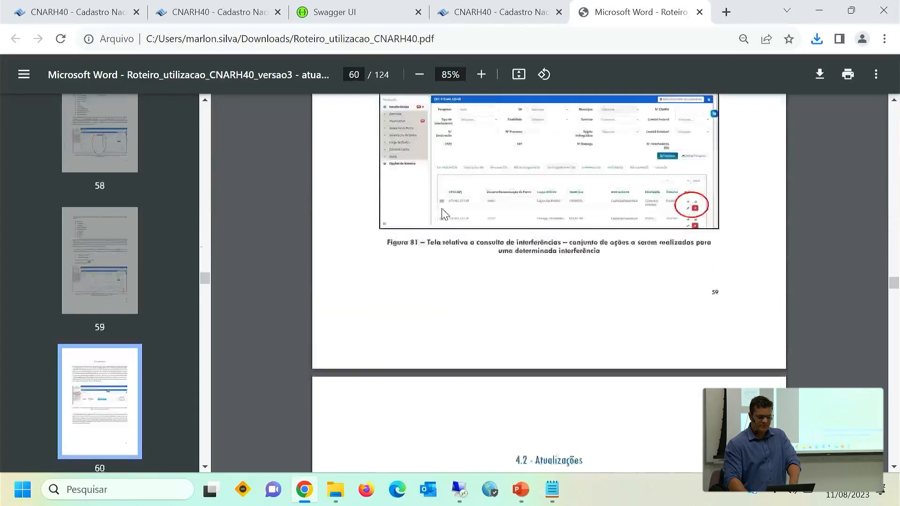
scroll(444, 214, up, 20)
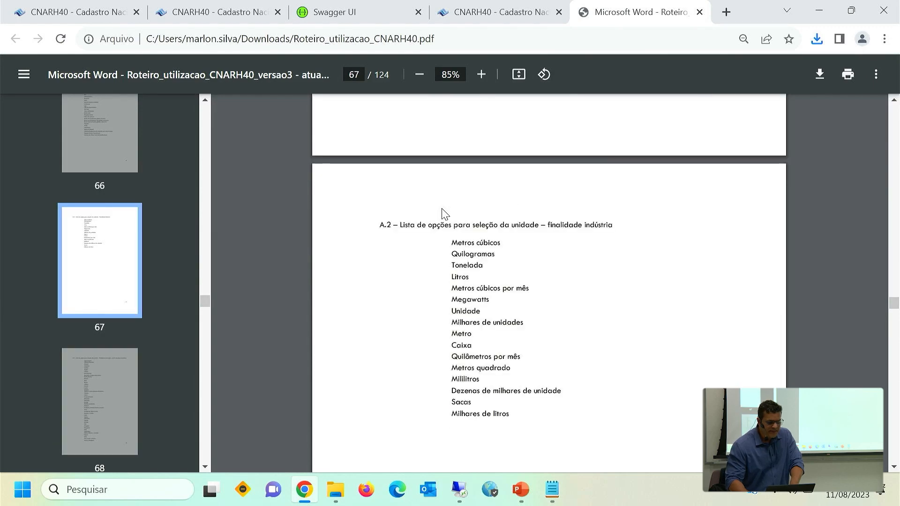
scroll(444, 215, up, 15)
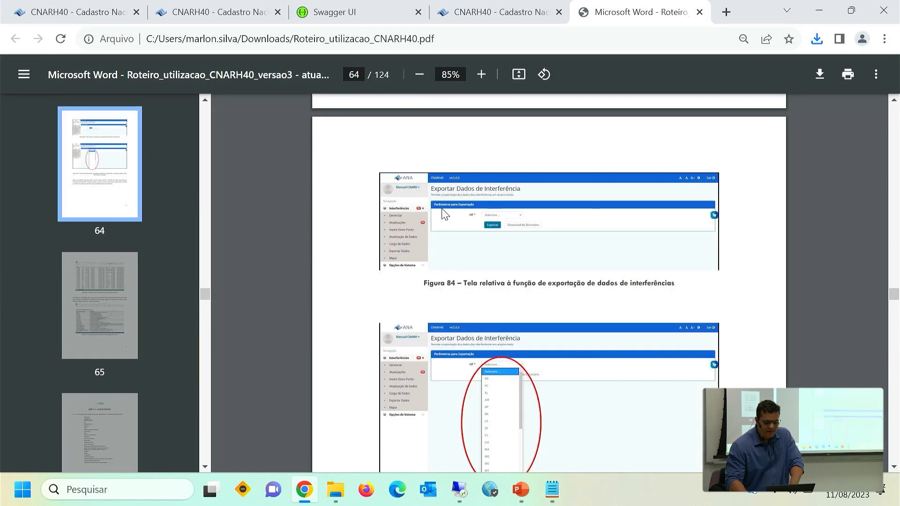
scroll(445, 215, up, 20)
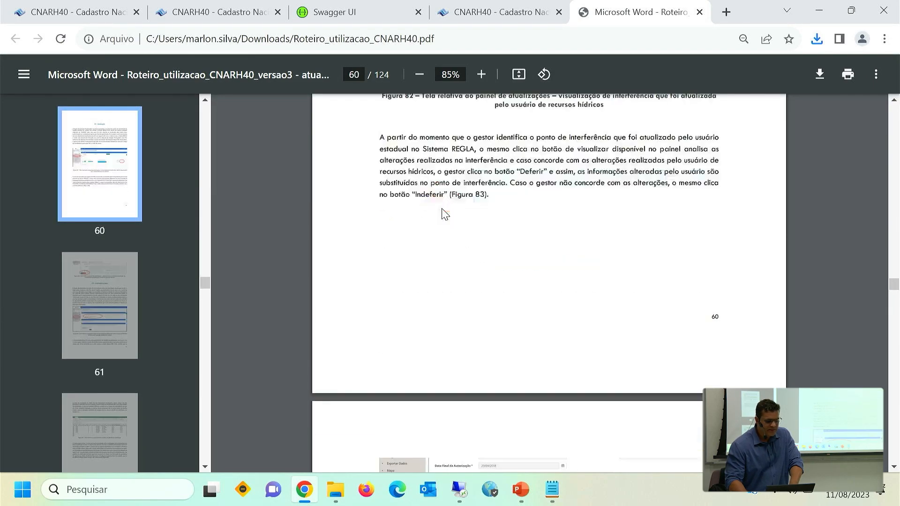
scroll(443, 215, up, 10)
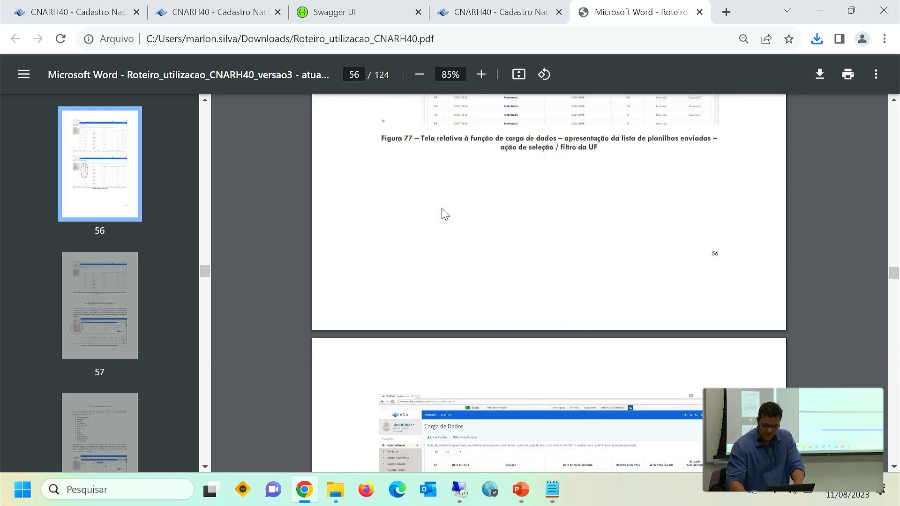
Return to the start of the guide and bring up the Sumário on page 4.
key(Home)
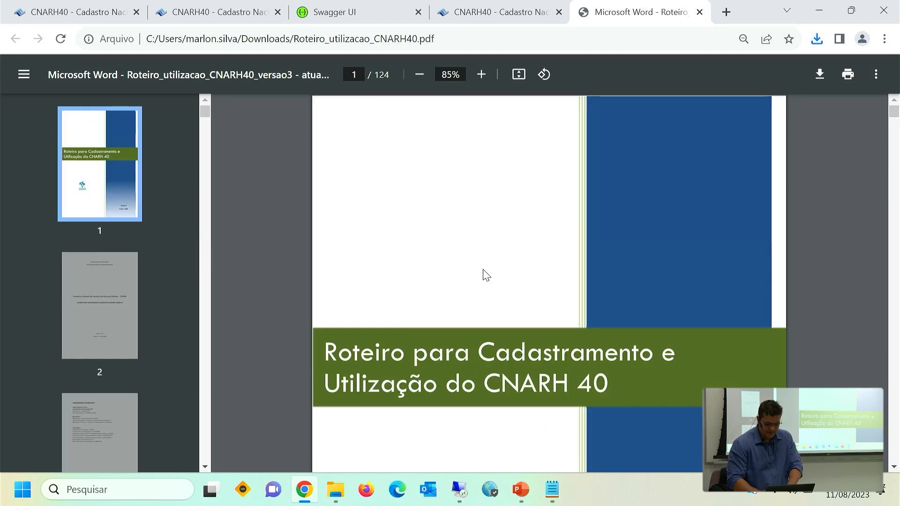
click(104, 438)
key(Down)
key(Down)
key(Down)
key(Down)
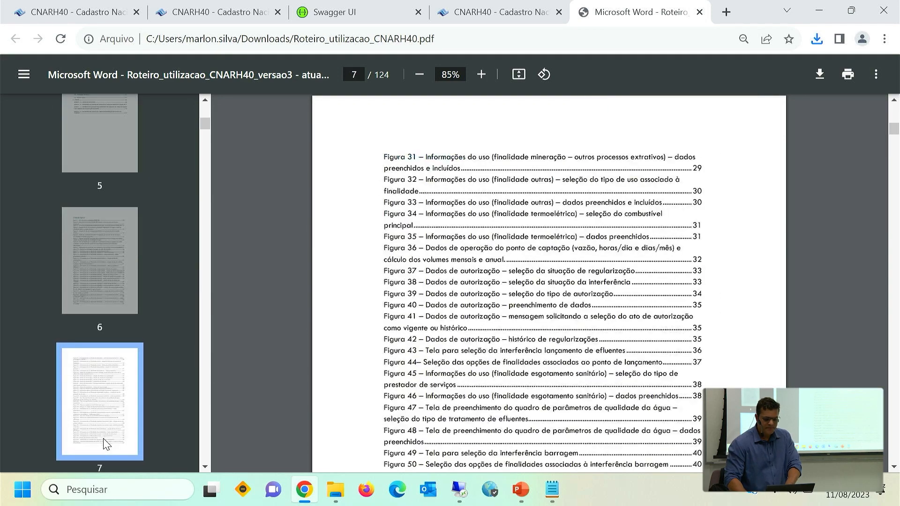
key(Down)
key(Down)
key(Up)
key(Up)
key(Up)
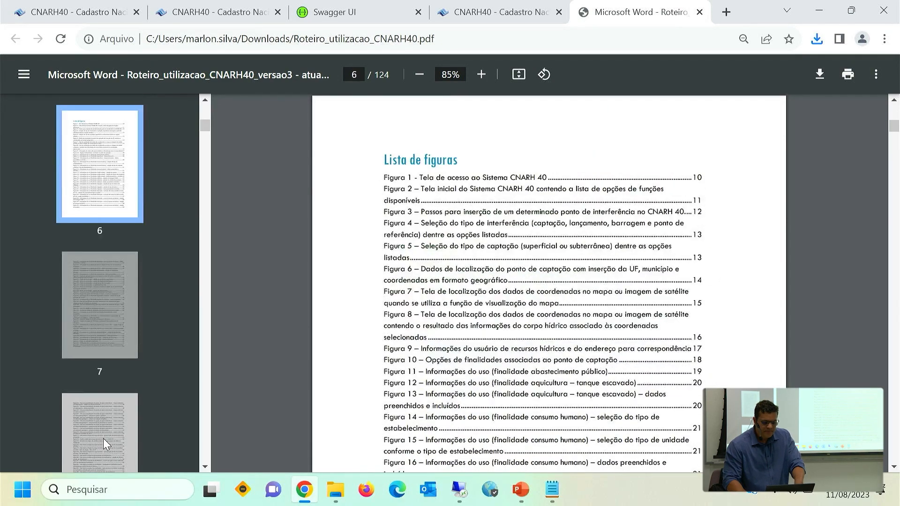
key(Up)
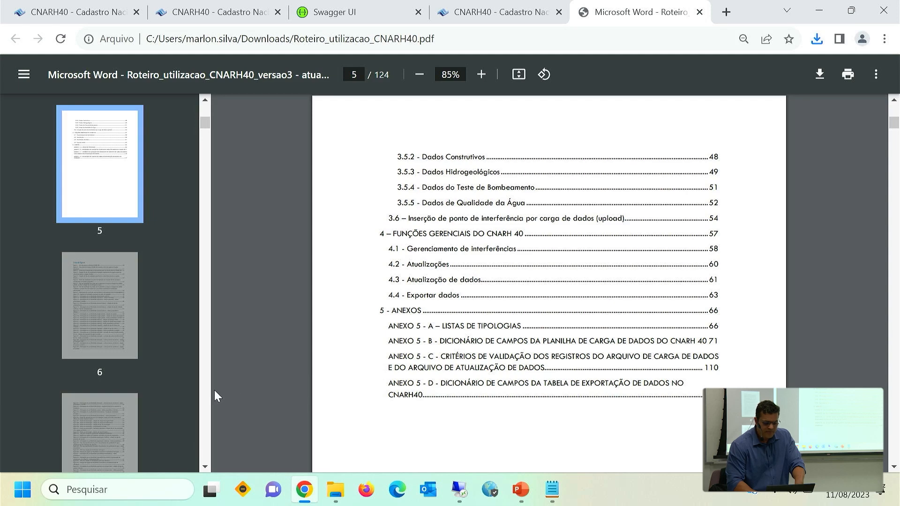
key(Up)
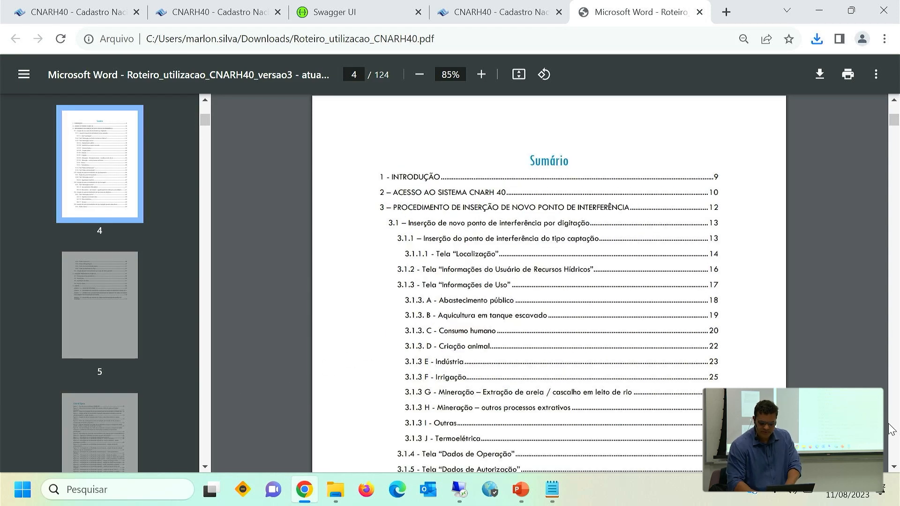
Examine the Sumário through its annex entries and highlight the Anexo 5 - C entry on validation criteria.
scroll(894, 467, down, 5)
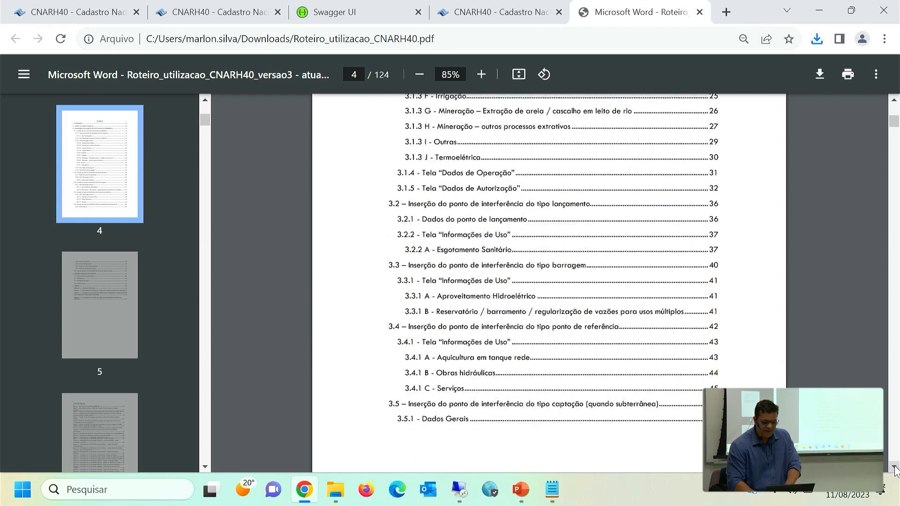
scroll(894, 467, down, 6)
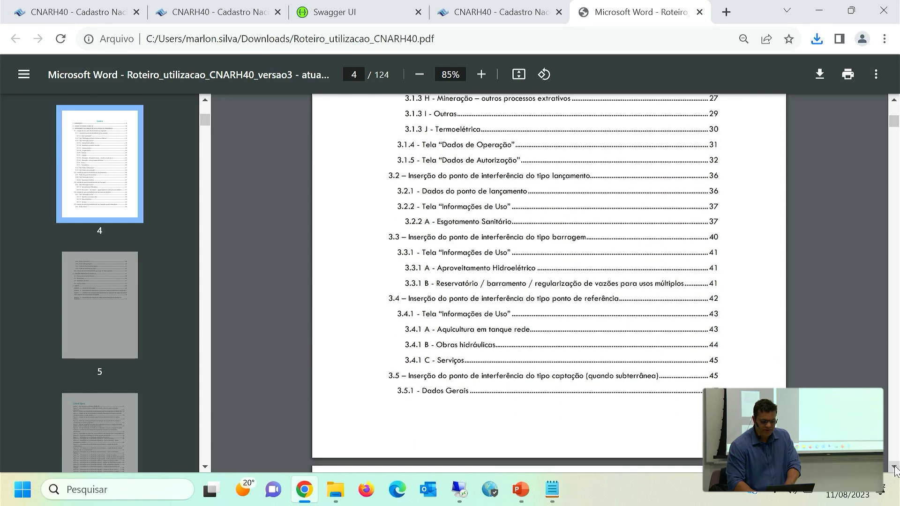
scroll(895, 468, down, 4)
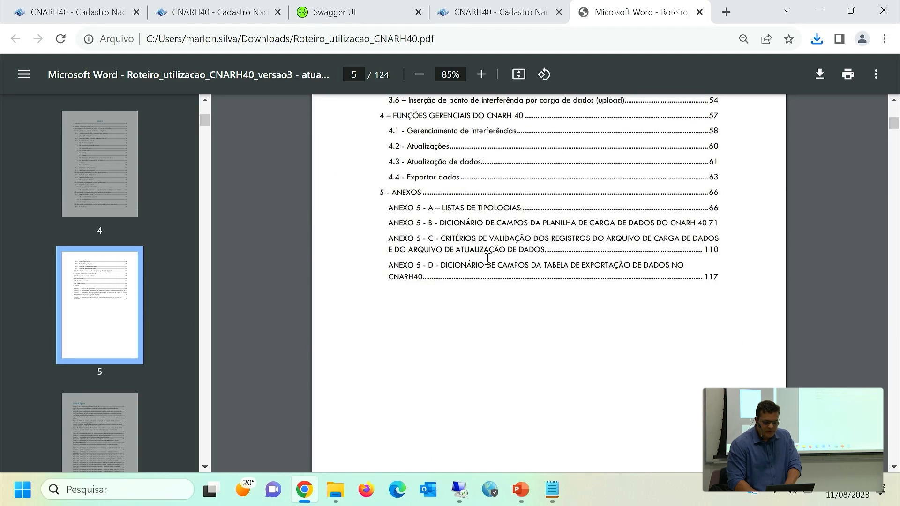
triple_click(489, 243)
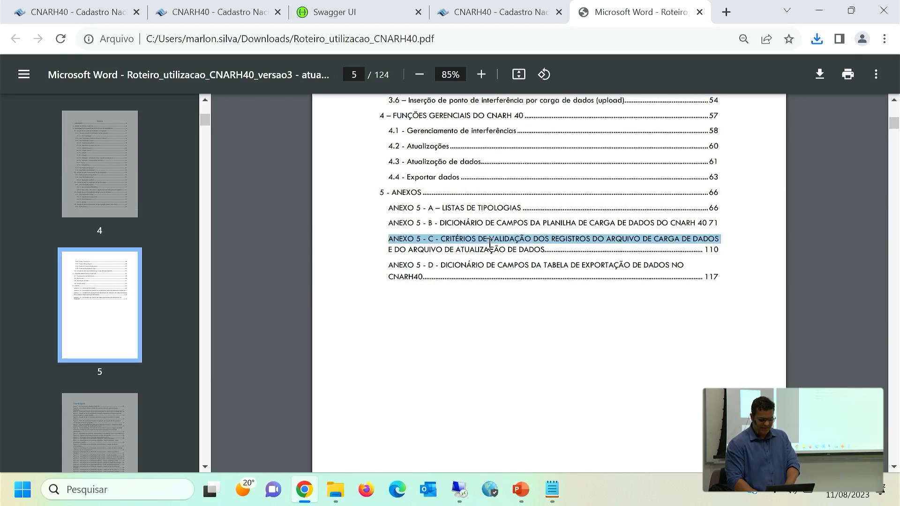
Go to the end of the guide and work back through the error rules to the start of Anexo 5 - C on page 110.
key(End)
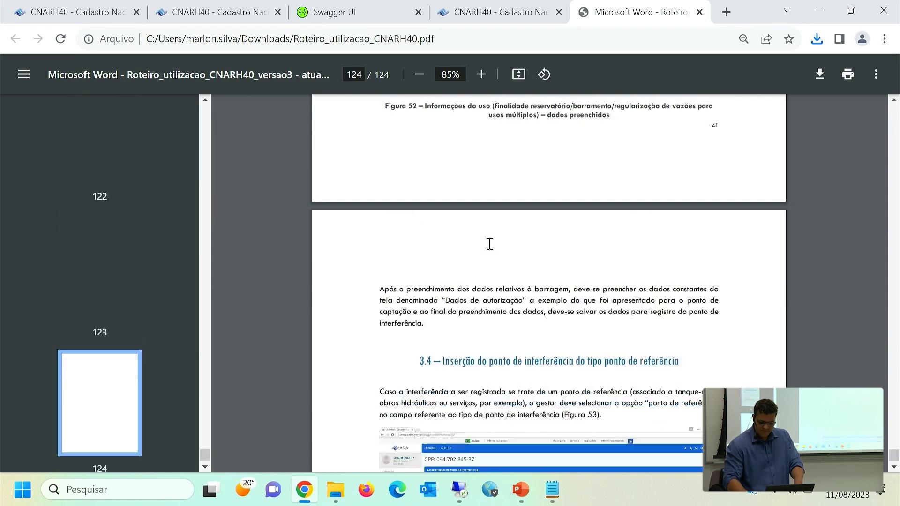
scroll(489, 244, up, 10)
scroll(489, 243, up, 20)
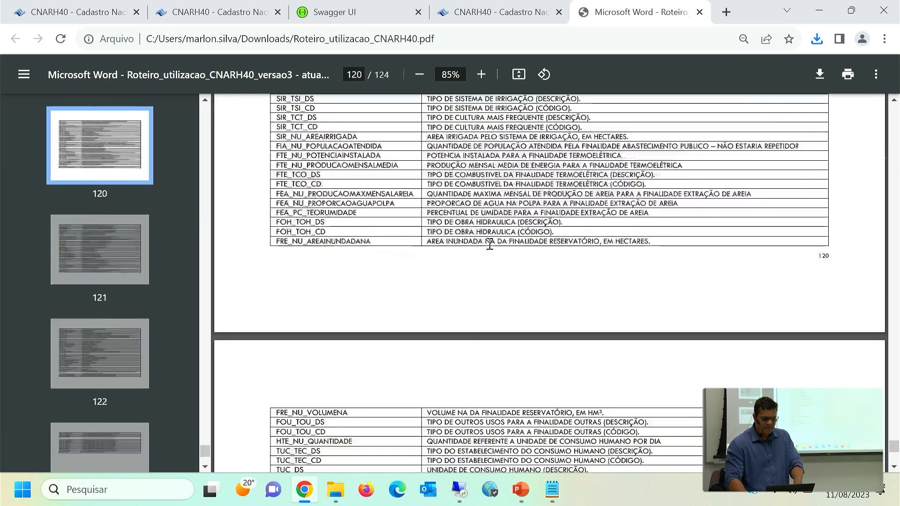
scroll(489, 243, up, 15)
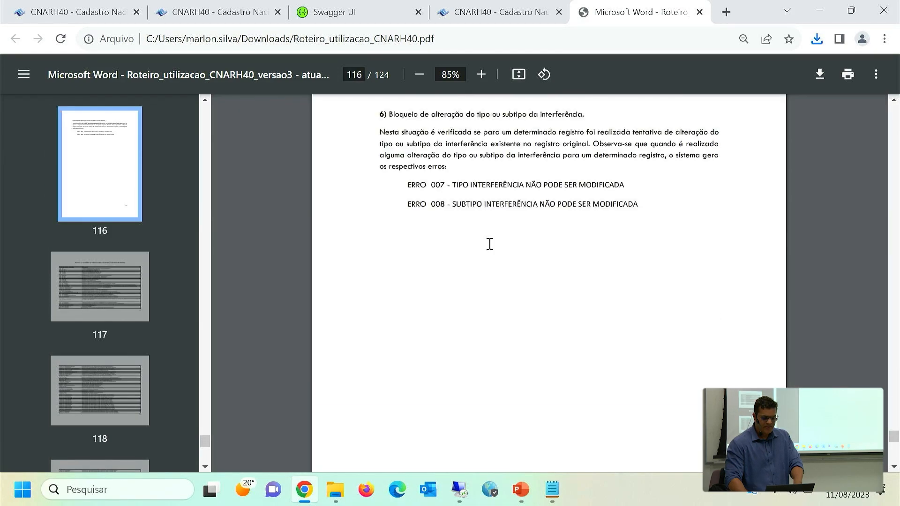
scroll(490, 244, up, 15)
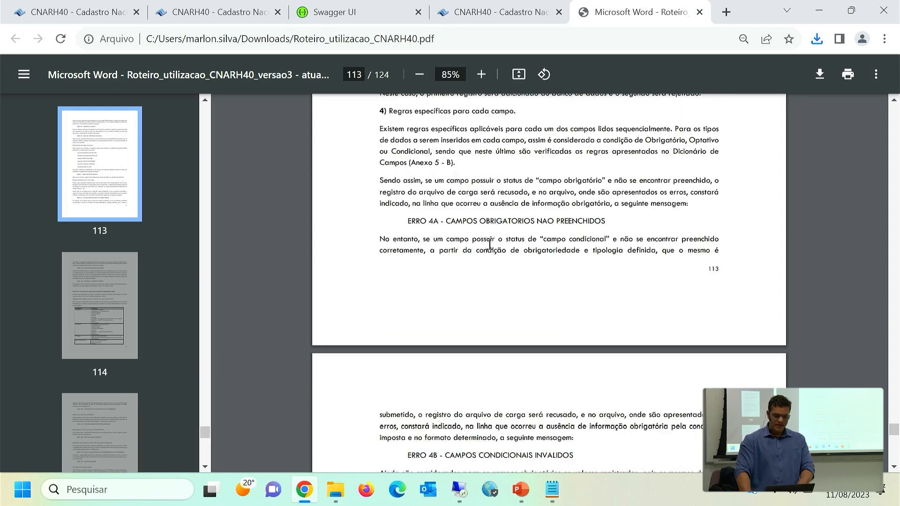
scroll(489, 244, up, 15)
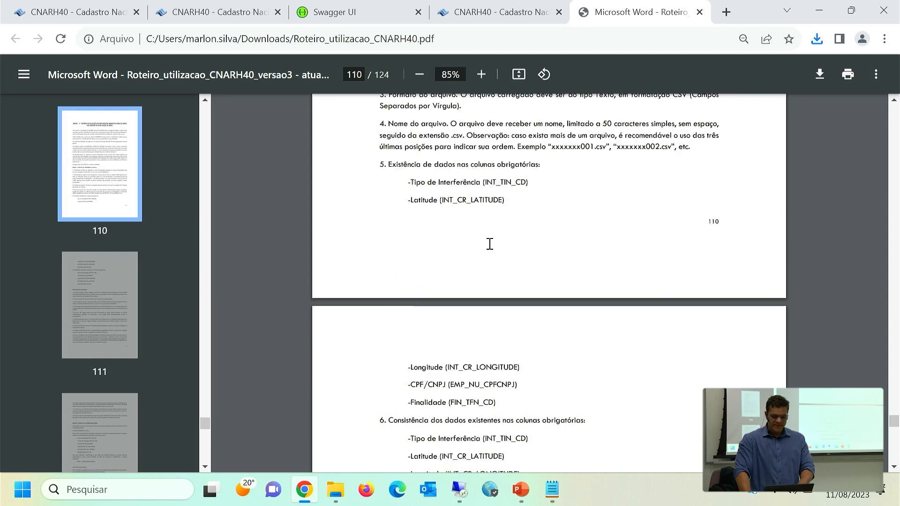
Examine the Etapa I file validation criteria of Anexo 5 - C, including the record limit, file format, file name and mandatory columns.
scroll(489, 243, down, 7)
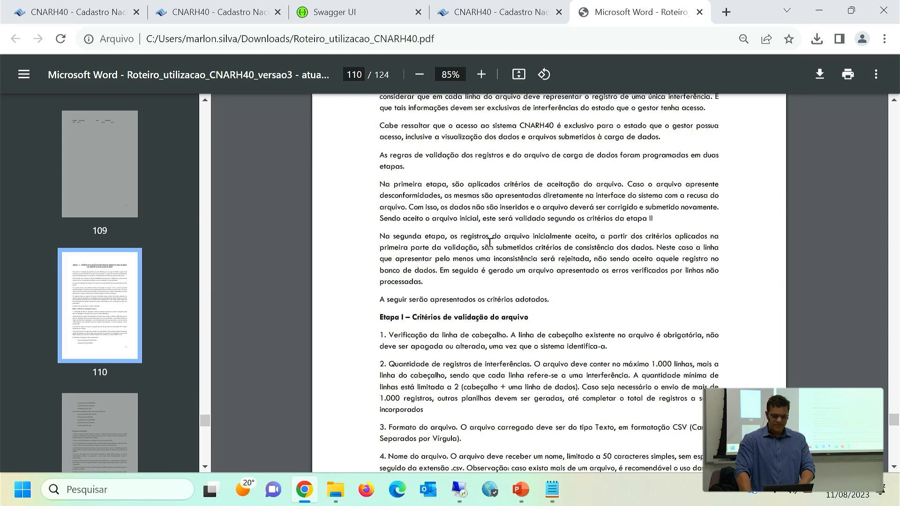
scroll(489, 244, down, 6)
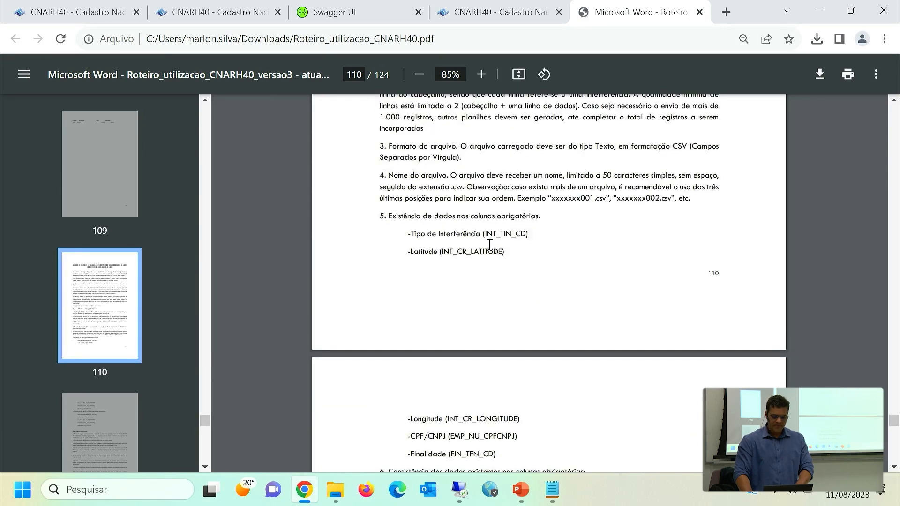
scroll(489, 243, up, 4)
scroll(489, 244, down, 1)
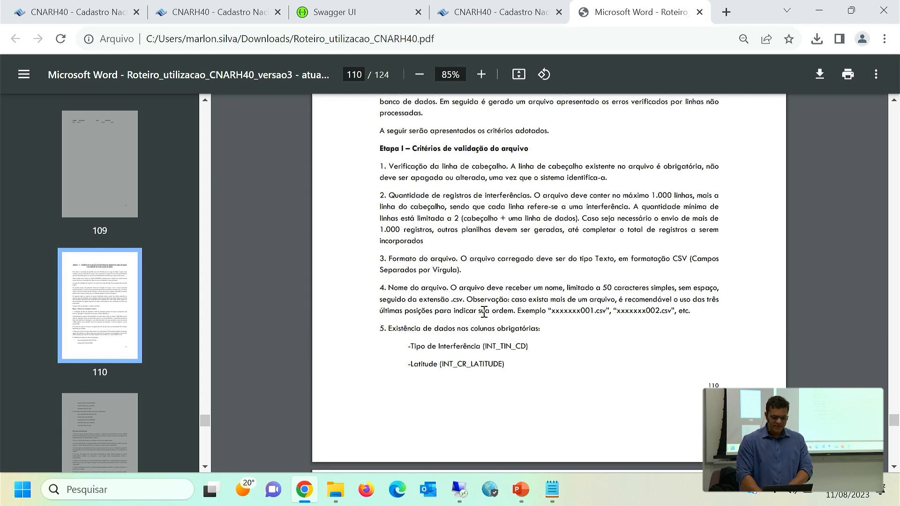
scroll(466, 326, down, 2)
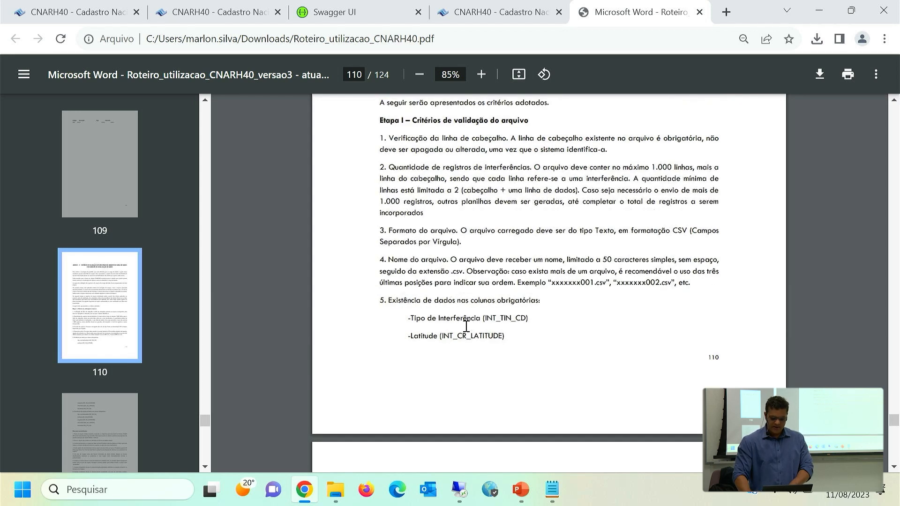
scroll(466, 326, down, 1)
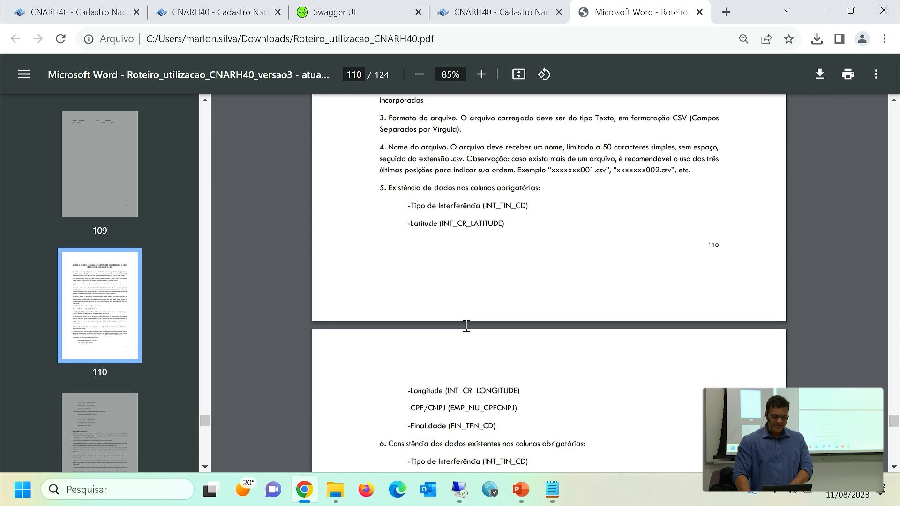
scroll(466, 326, down, 2)
scroll(466, 327, down, 4)
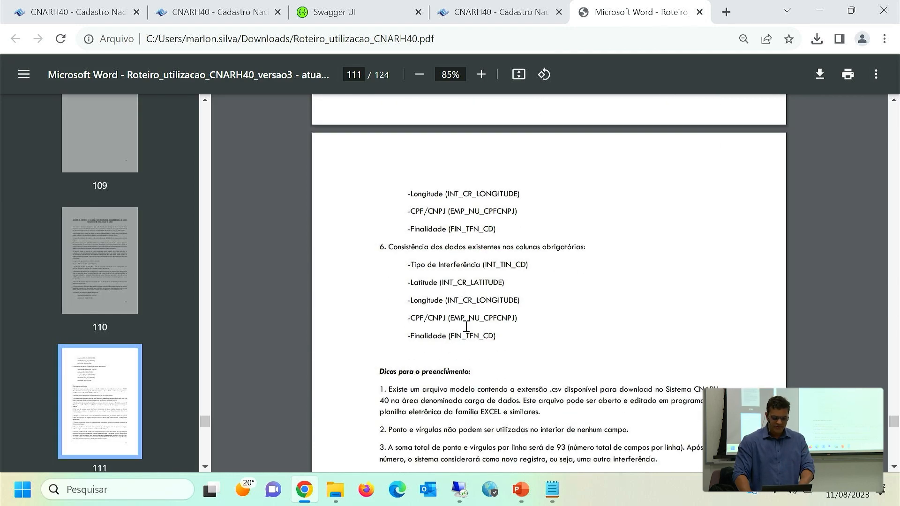
Read the Dicas para o preenchimento and the Etapa II data consistency criteria for duplicate records and invalid coordinates.
scroll(466, 326, down, 7)
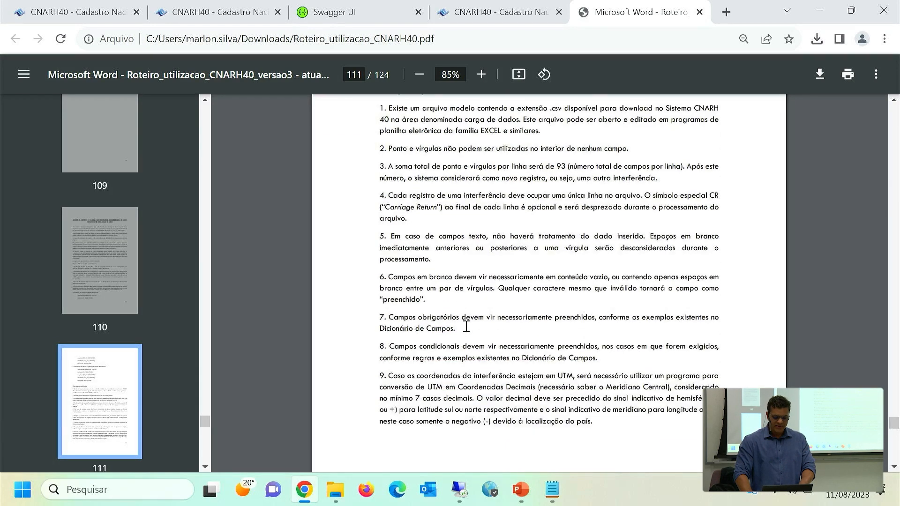
scroll(466, 326, down, 4)
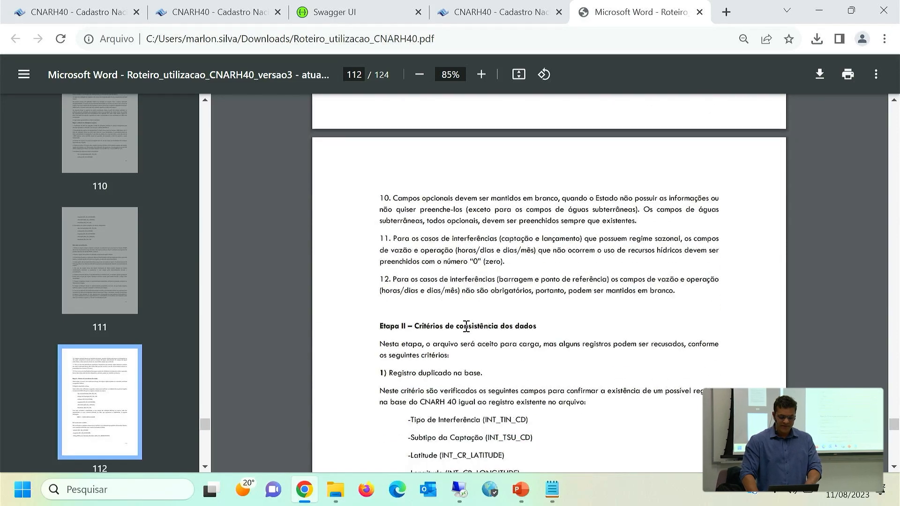
scroll(466, 326, down, 3)
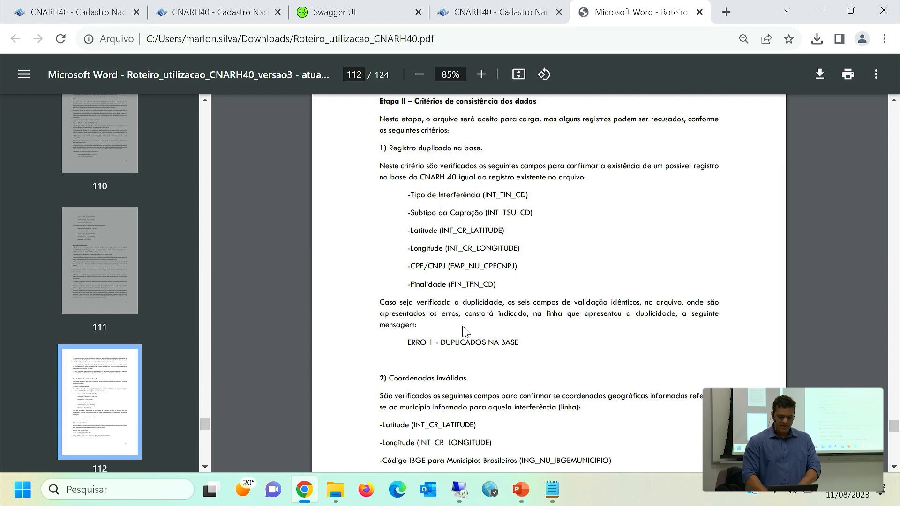
Highlight the ERRO 1 - DUPLICADOS NA BASE message and the fields compared for duplicates, from INT_TIN_CD through FIN_TFN_CD.
drag(509, 343, 374, 344)
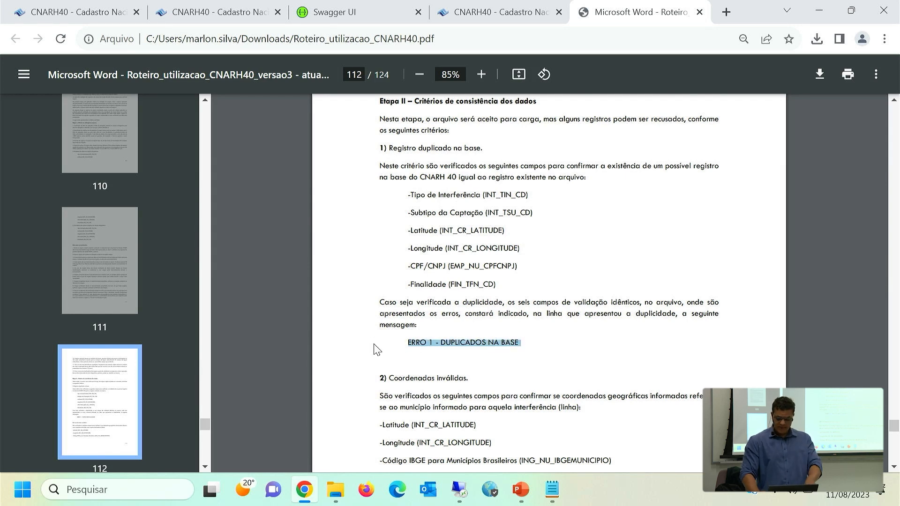
scroll(375, 349, down, 3)
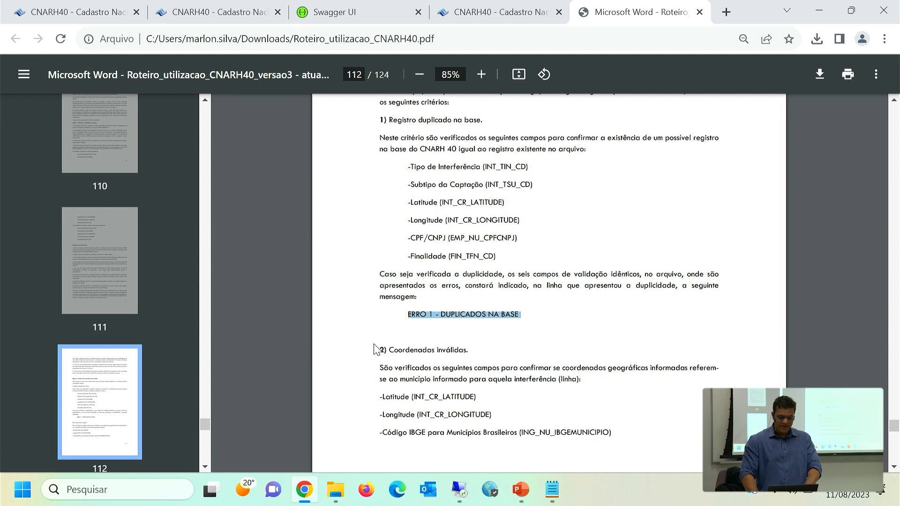
scroll(375, 349, up, 2)
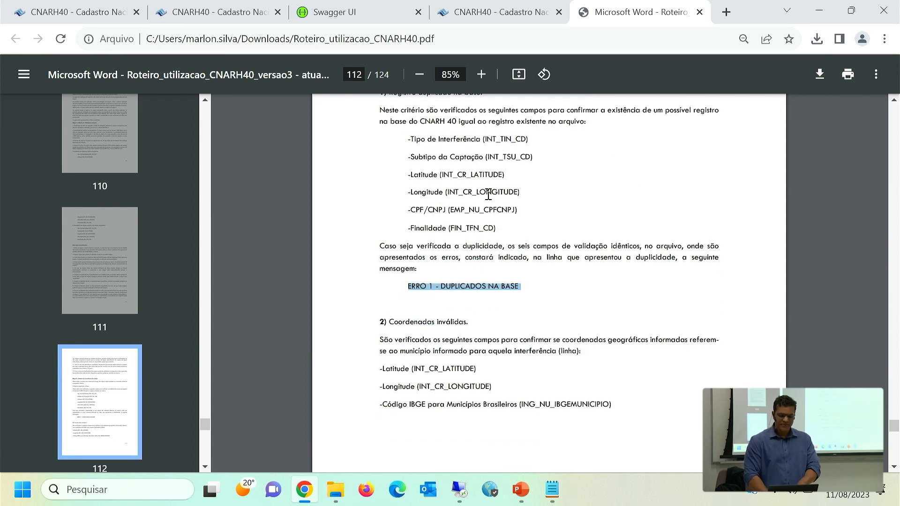
double_click(498, 141)
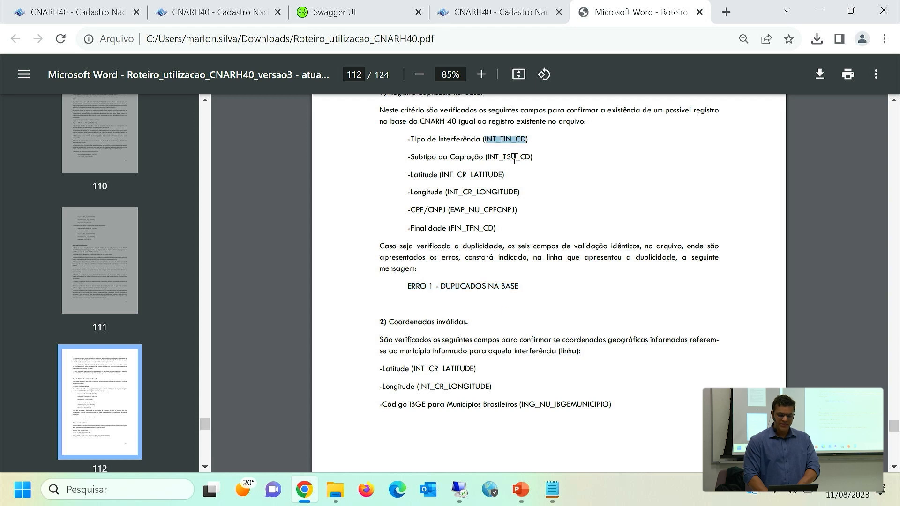
double_click(515, 158)
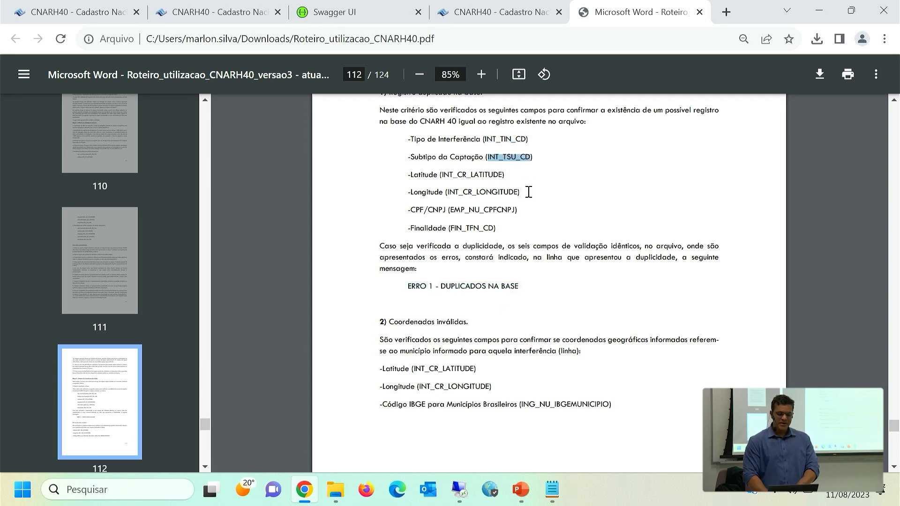
drag(528, 192, 443, 175)
triple_click(480, 210)
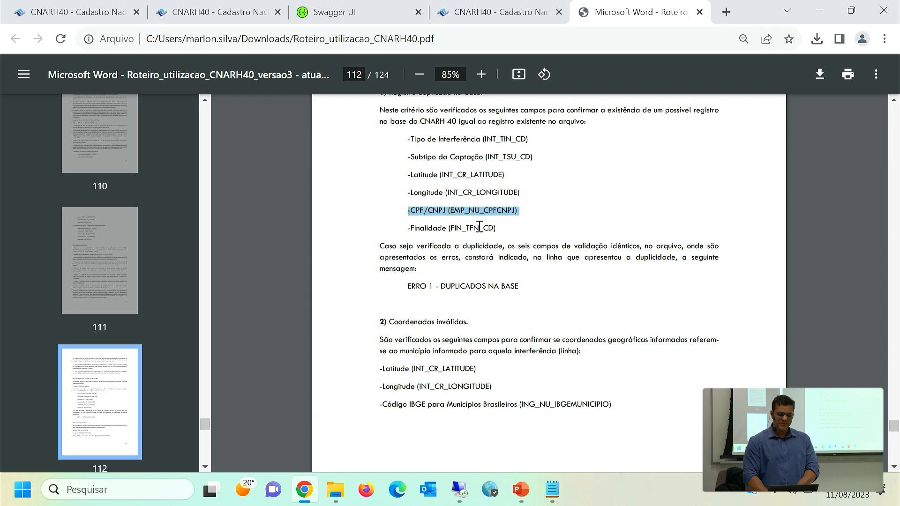
double_click(479, 227)
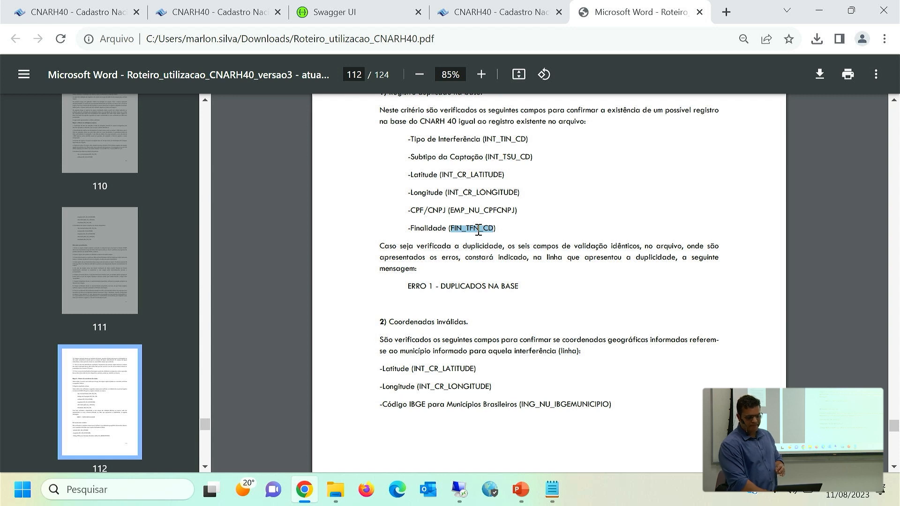
Examine the remaining Etapa II criteria on invalid coordinates, duplicate records within the file and field-specific rules, including error codes 2A to 4B.
scroll(479, 229, down, 1)
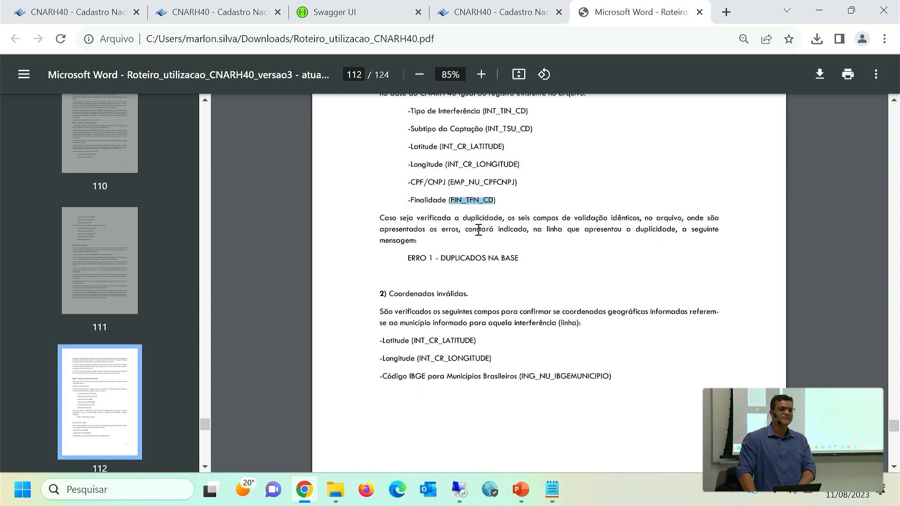
scroll(478, 230, down, 1)
scroll(478, 229, down, 1)
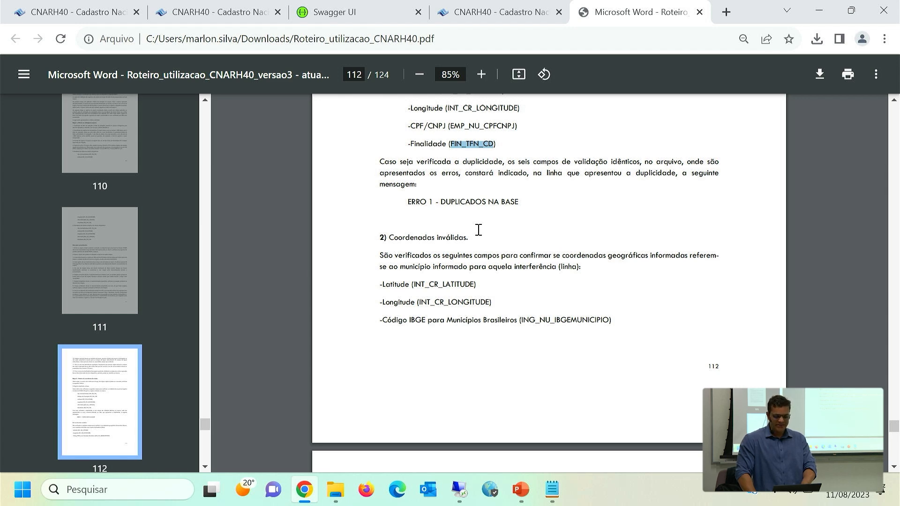
scroll(478, 229, up, 3)
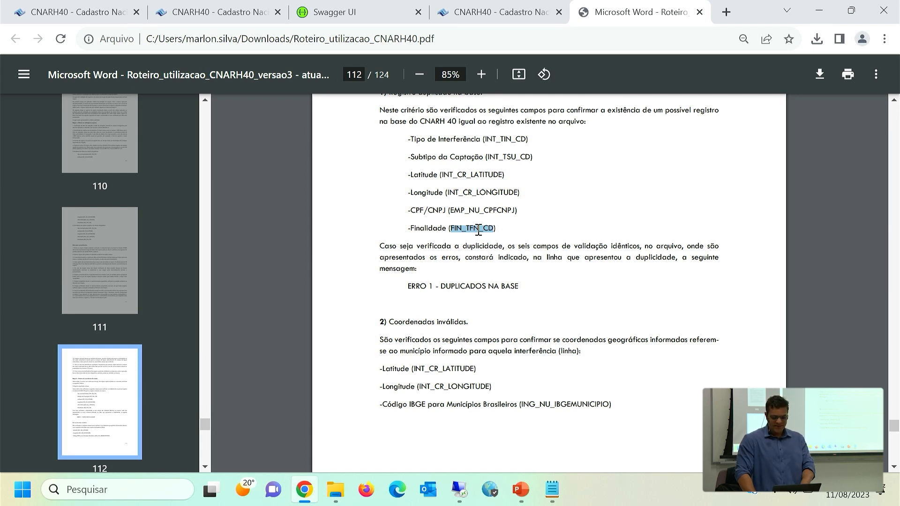
scroll(478, 229, down, 1)
scroll(478, 229, up, 1)
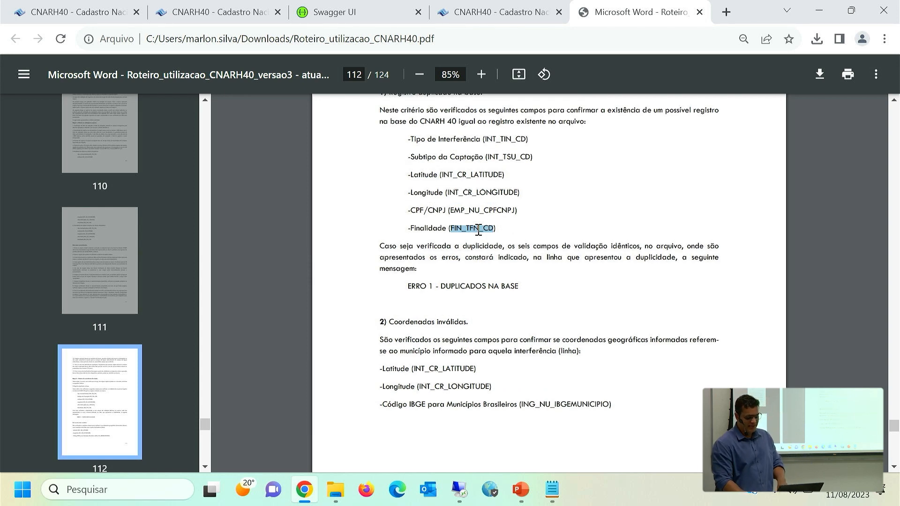
scroll(478, 230, down, 5)
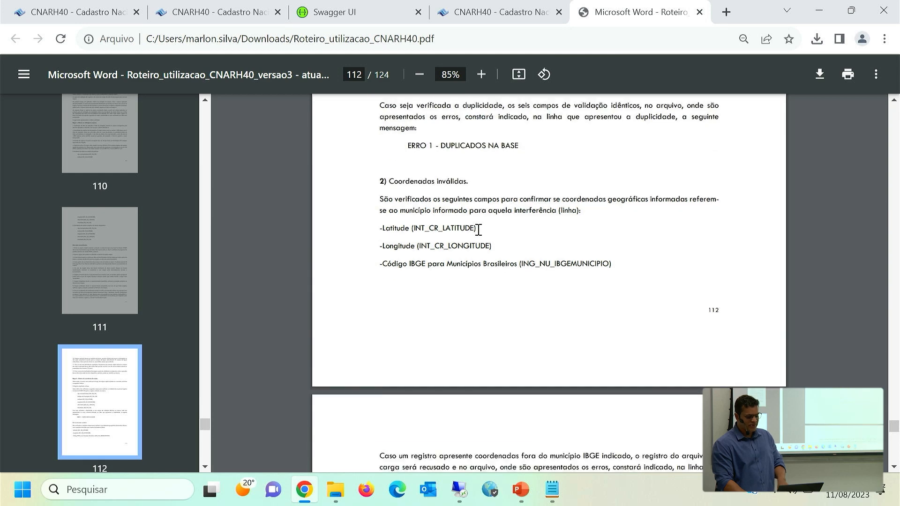
scroll(478, 229, down, 11)
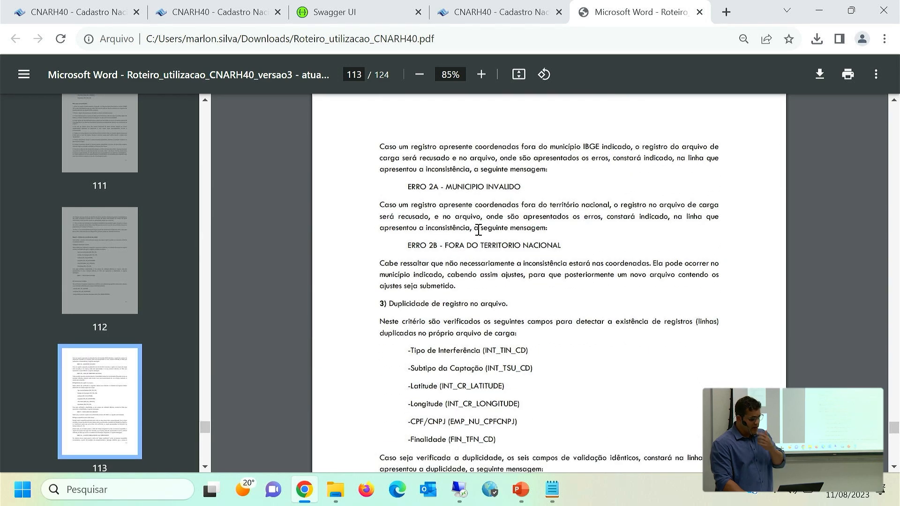
scroll(478, 230, down, 8)
scroll(479, 230, down, 6)
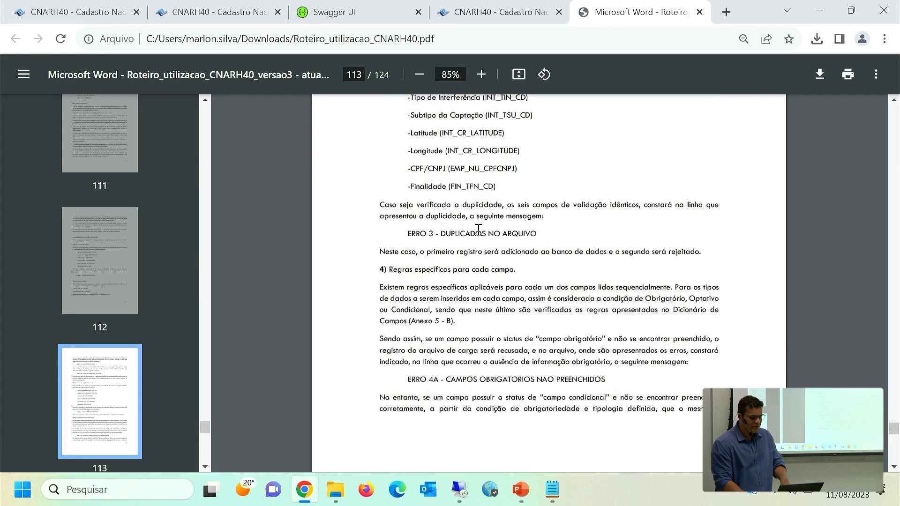
scroll(478, 229, down, 3)
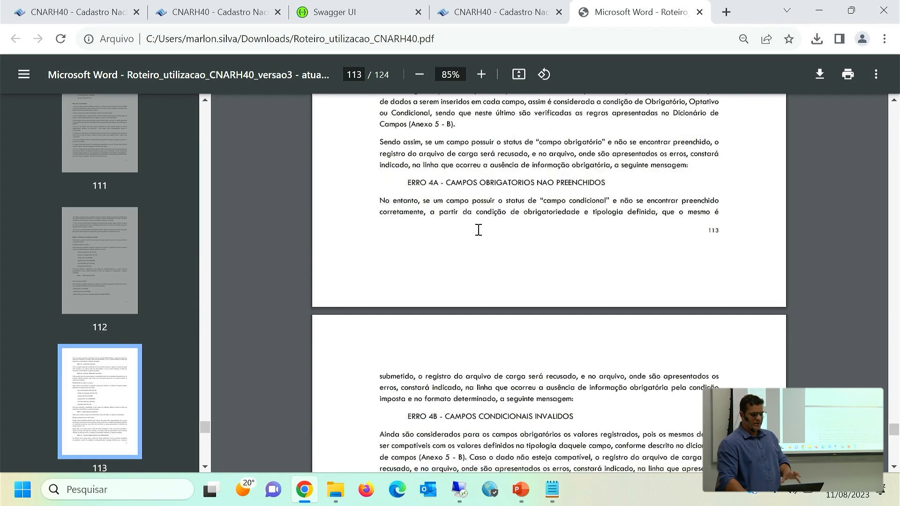